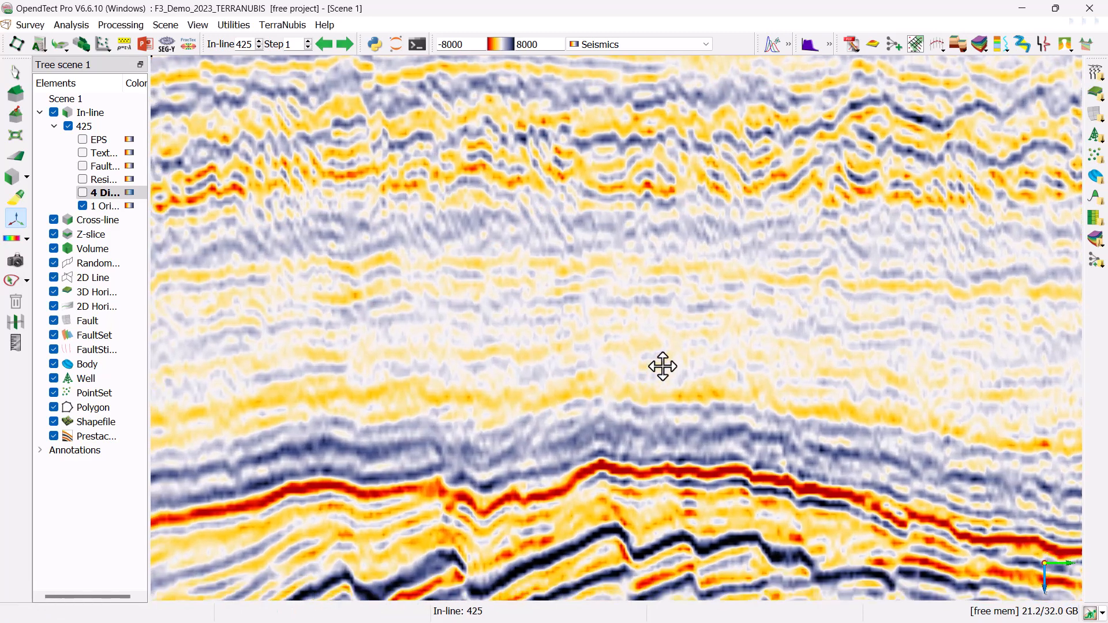
# Step: Open the 3D attribute set editor and set the attribute category to <All>
pyautogui.scroll(-1, 663, 292)
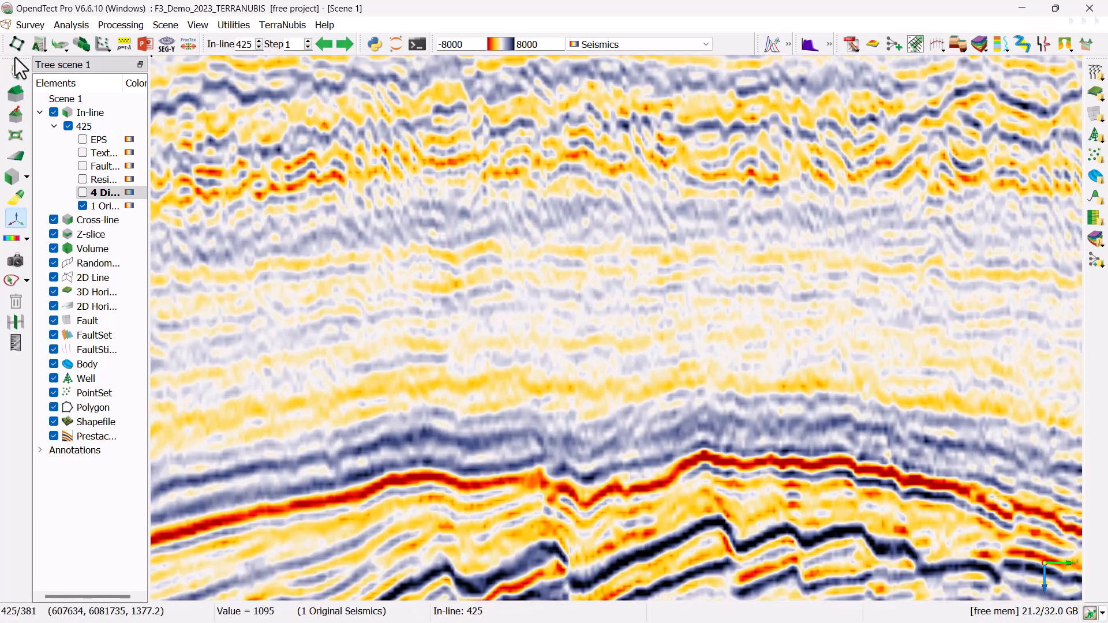
pyautogui.click(36, 47)
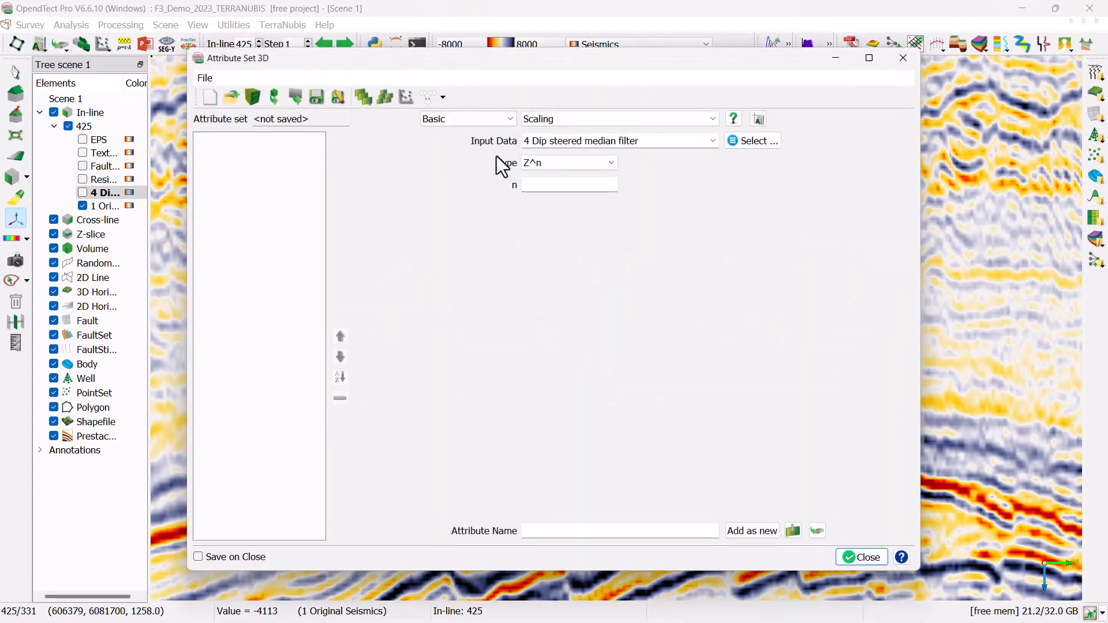
pyautogui.click(514, 123)
pyautogui.click(489, 132)
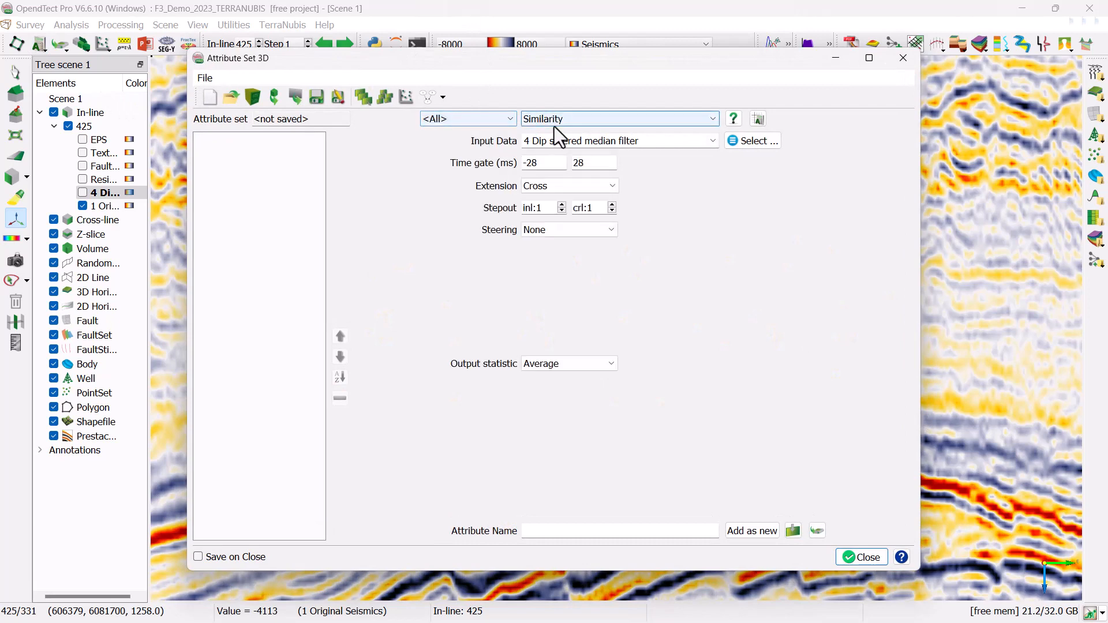
# Step: Choose Dip steered median filter as the attribute type
pyautogui.click(556, 121)
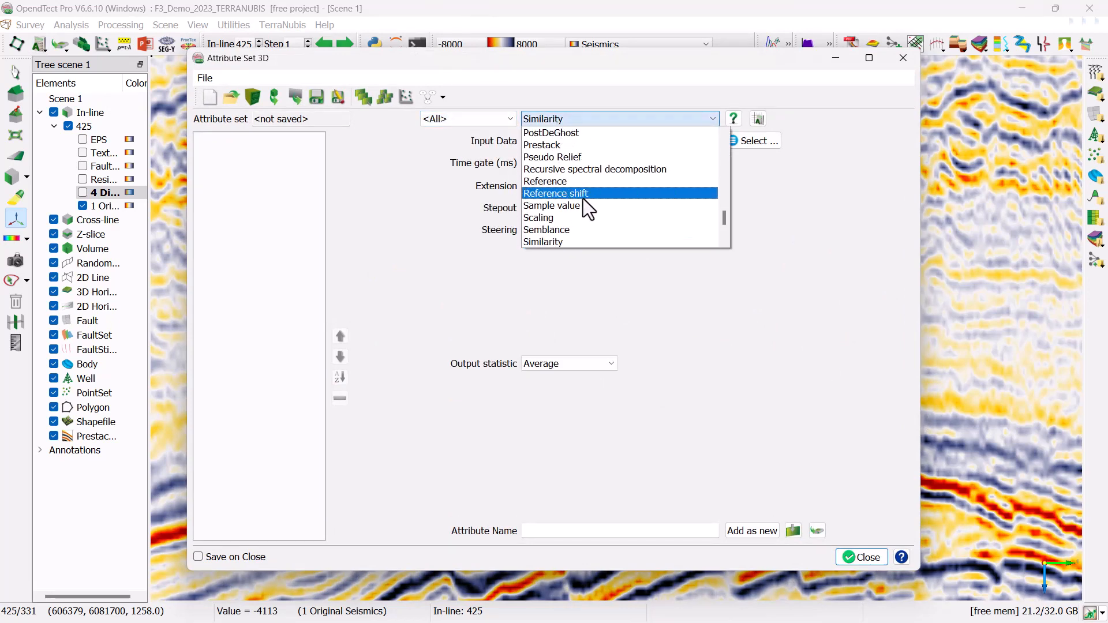
pyautogui.scroll(3, 598, 225)
pyautogui.scroll(10, 595, 220)
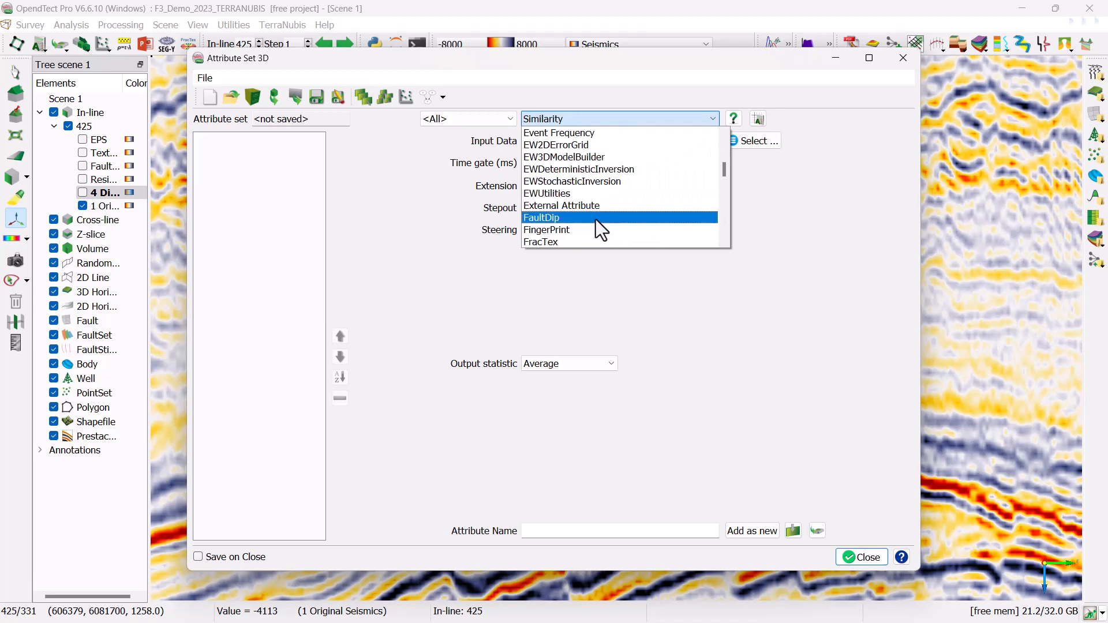
pyautogui.scroll(-2, 596, 221)
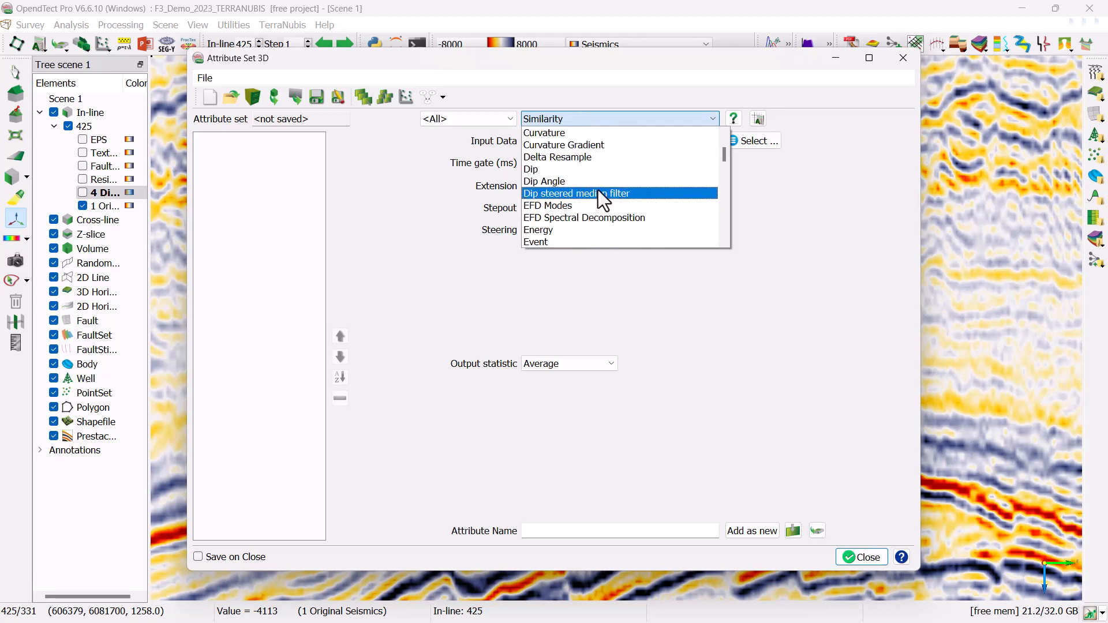
pyautogui.click(598, 194)
# Step: Set the attribute type to Volume Statistics
pyautogui.click(590, 122)
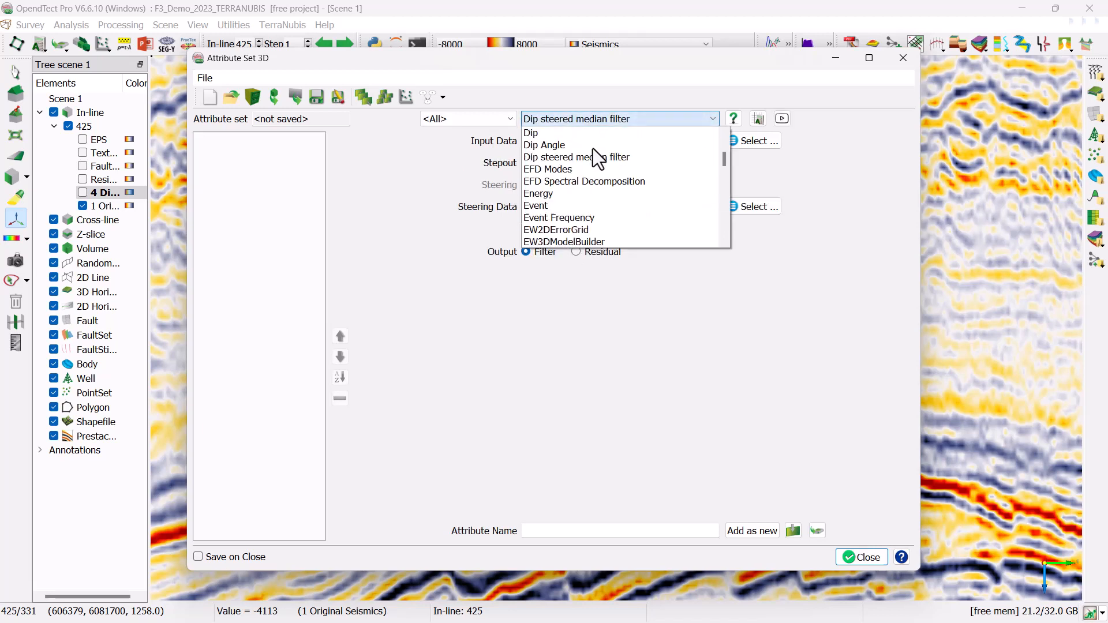
pyautogui.scroll(-3, 593, 151)
pyautogui.scroll(-9, 593, 148)
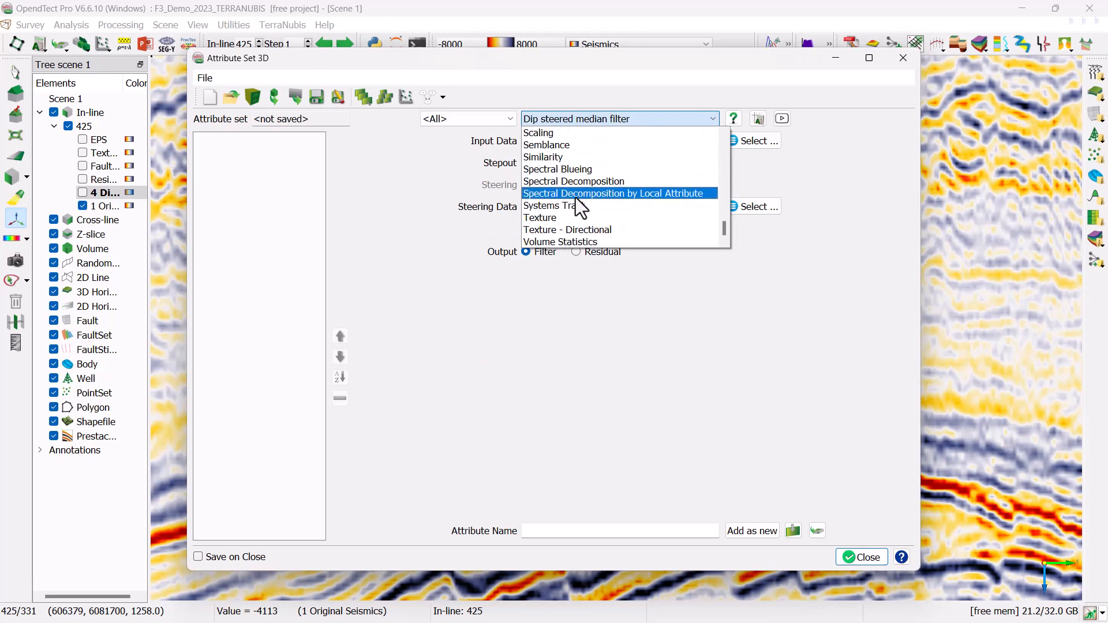
pyautogui.click(558, 240)
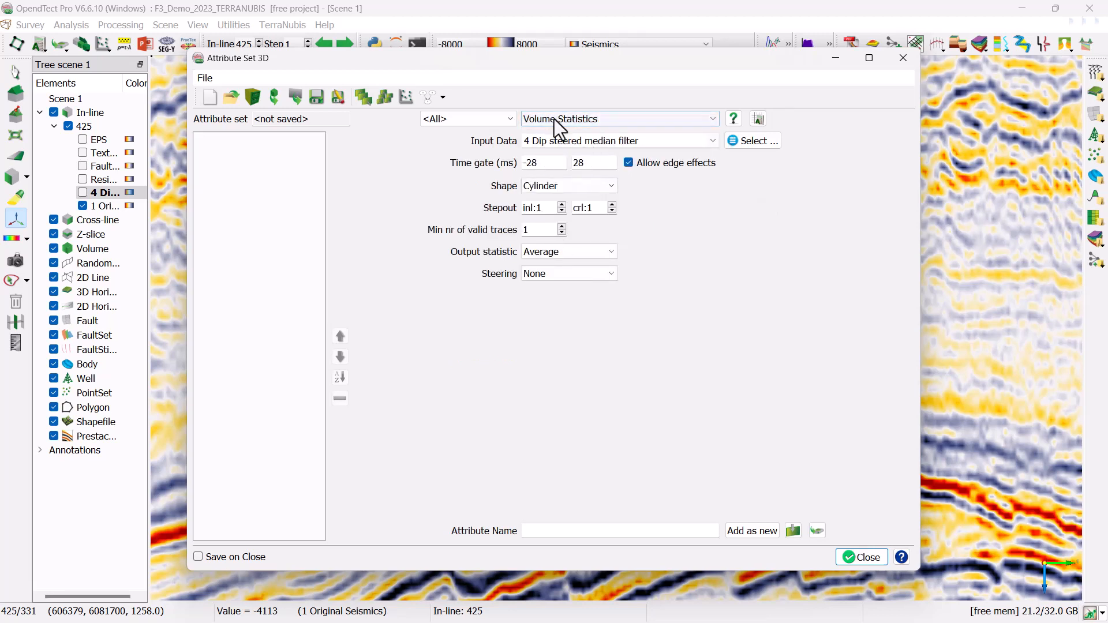
pyautogui.moveTo(549, 57); pyautogui.dragTo(536, 64)
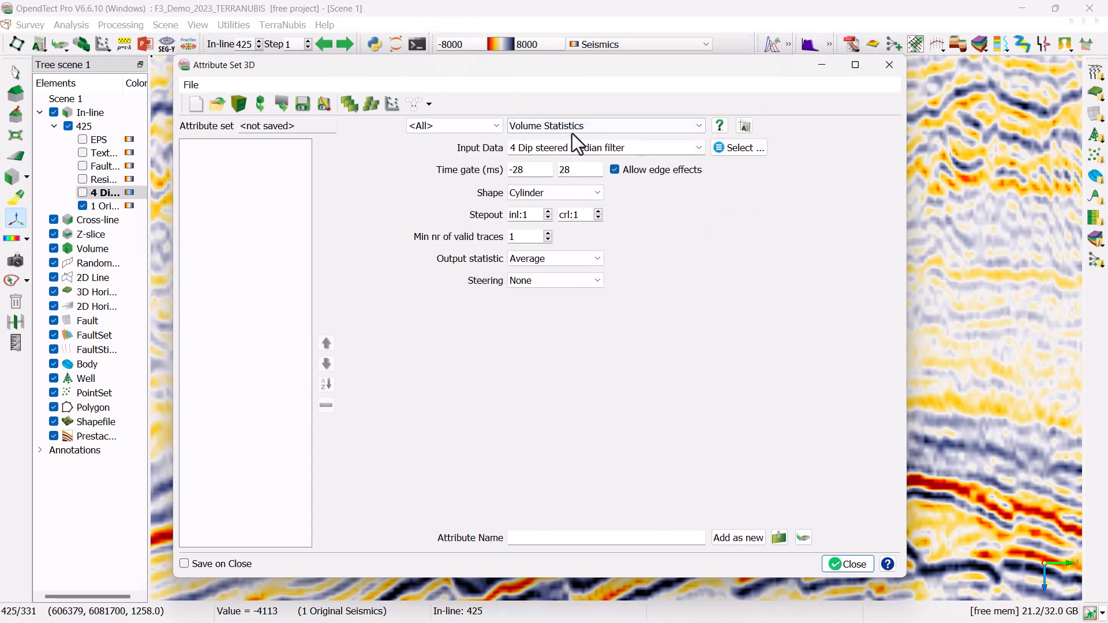
# Step: Set the Volume Statistics input data to the stored cube 1 Original Seismics
pyautogui.click(729, 149)
pyautogui.scroll(1, 512, 293)
pyautogui.click(517, 290)
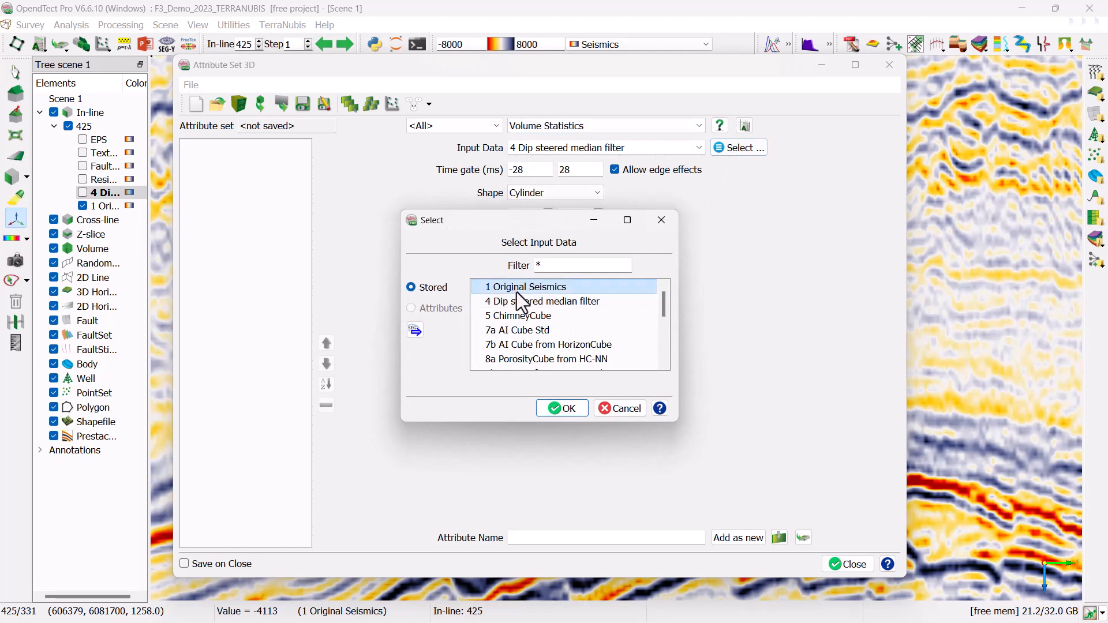
pyautogui.click(559, 408)
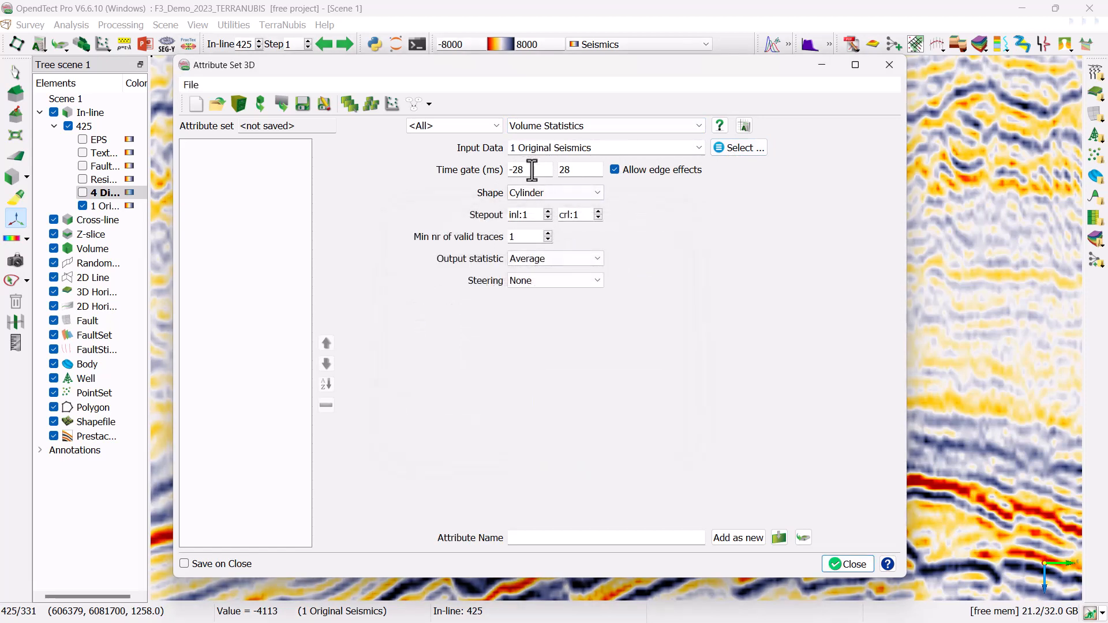
# Step: Set both the start and the end of the time gate to 0 ms
pyautogui.moveTo(530, 169); pyautogui.dragTo(455, 172)
pyautogui.write('0')
pyautogui.moveTo(571, 168); pyautogui.dragTo(518, 173)
pyautogui.write('0')
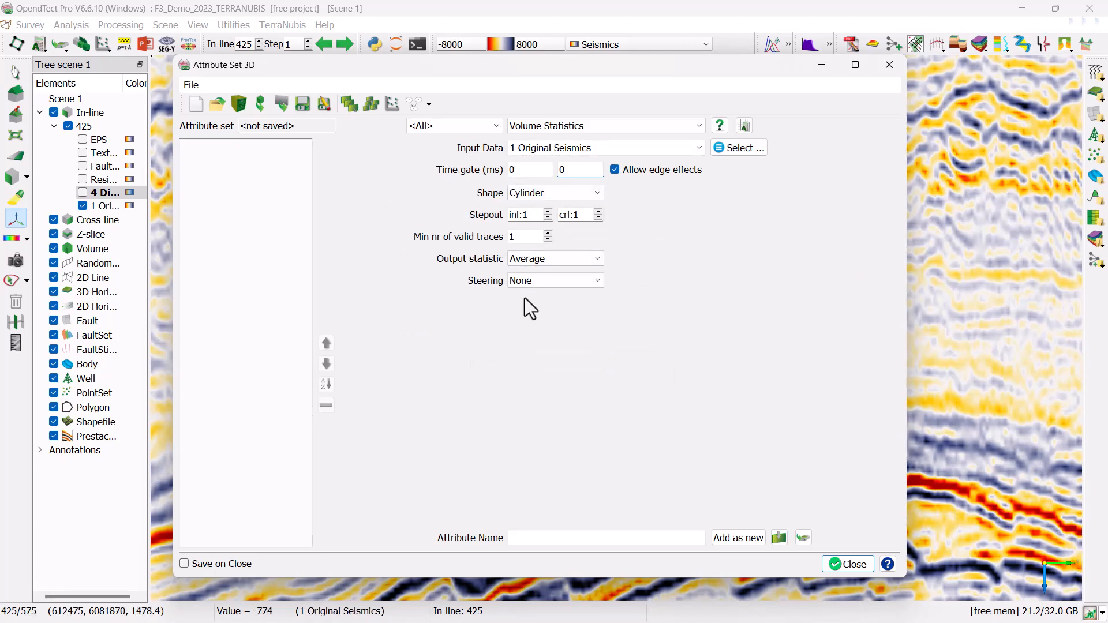
pyautogui.moveTo(524, 68); pyautogui.dragTo(514, 70)
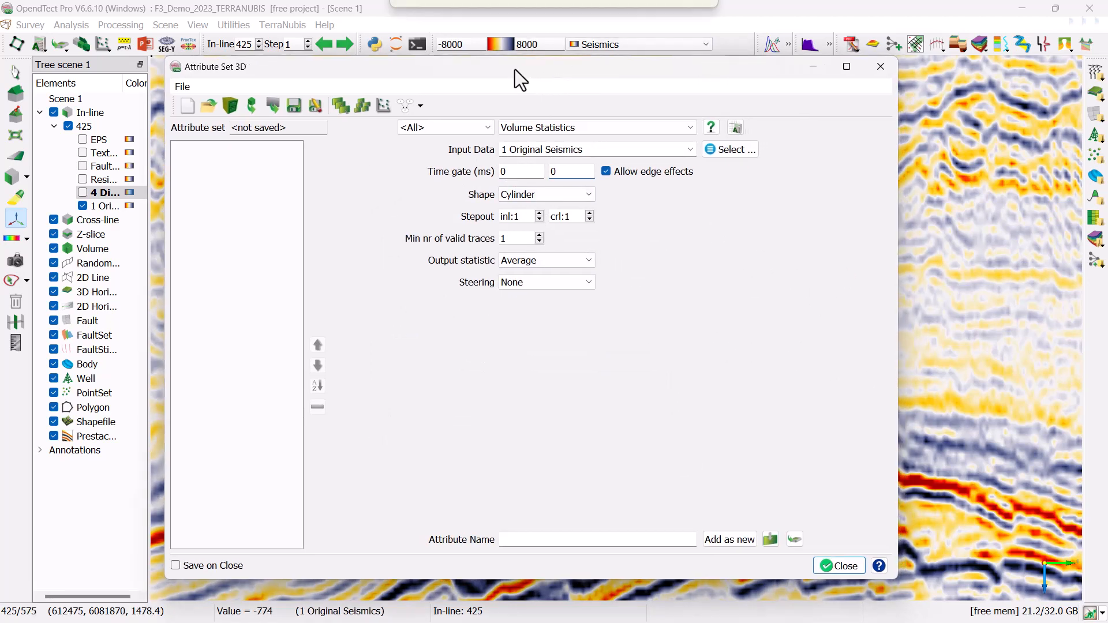
# Step: Set the output statistic to Median and add the attribute as new under the name Median Filtered Seismic
pyautogui.click(518, 261)
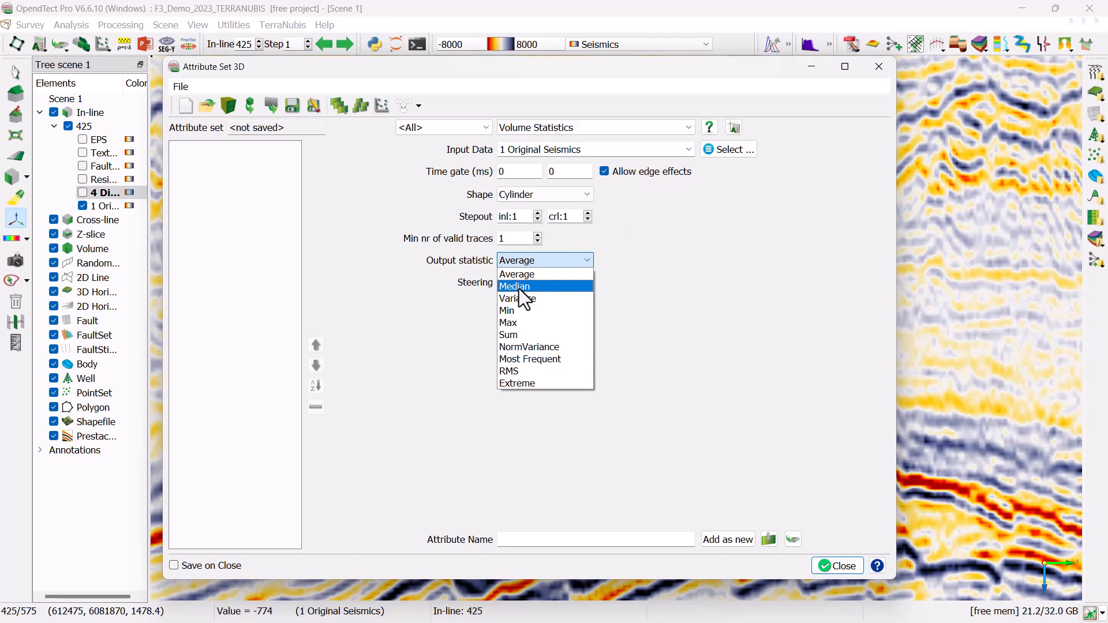
pyautogui.click(518, 287)
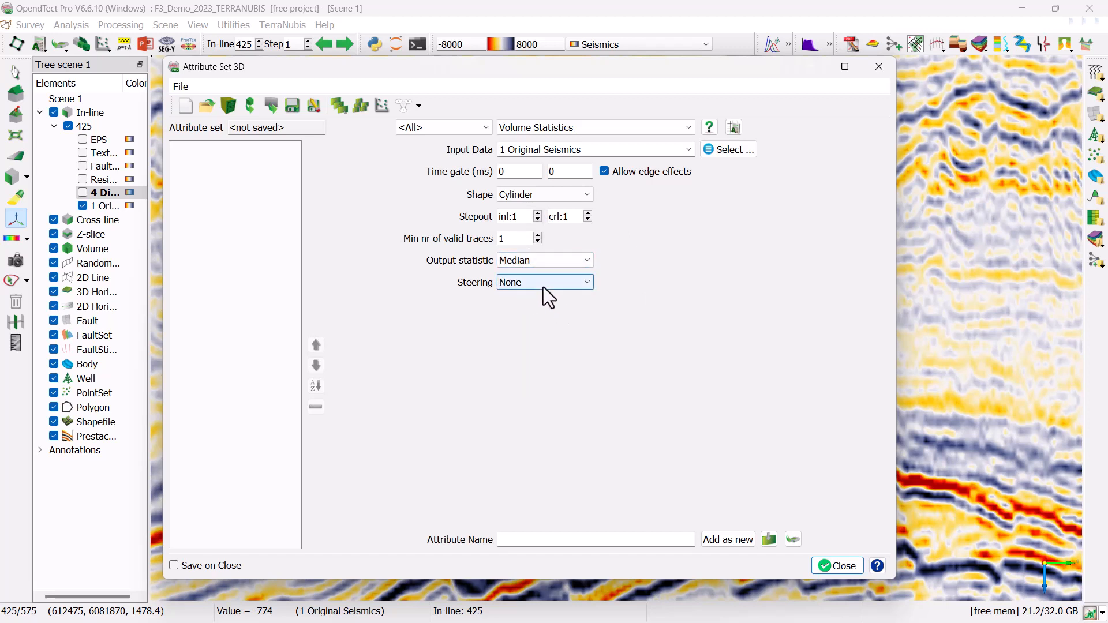
pyautogui.click(506, 540)
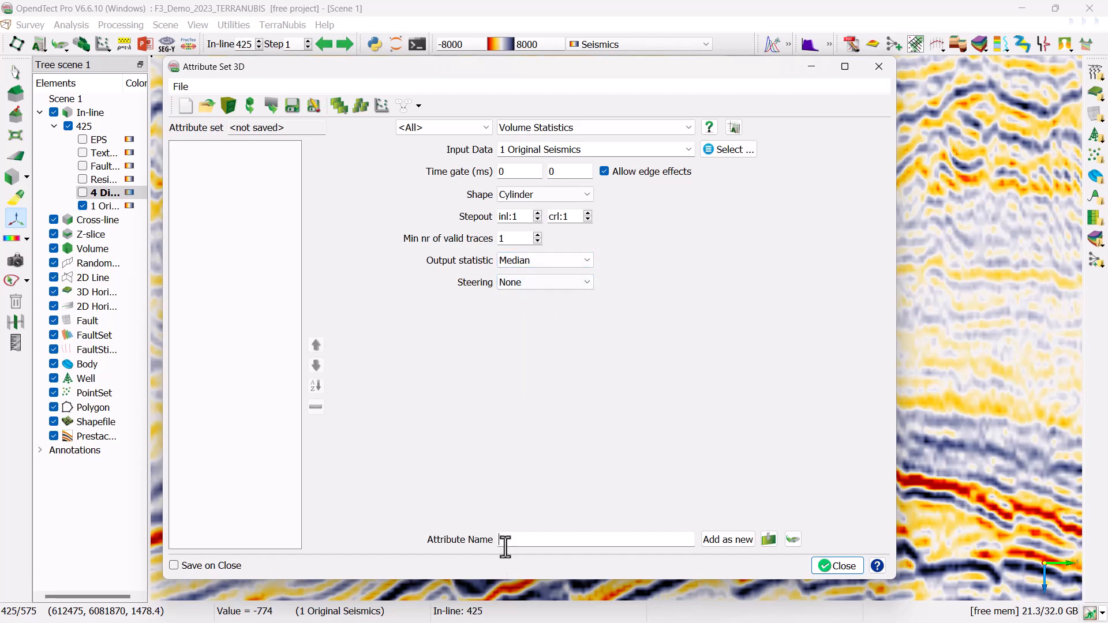
pyautogui.write('Median Filtered Seismic')
pyautogui.click(712, 537)
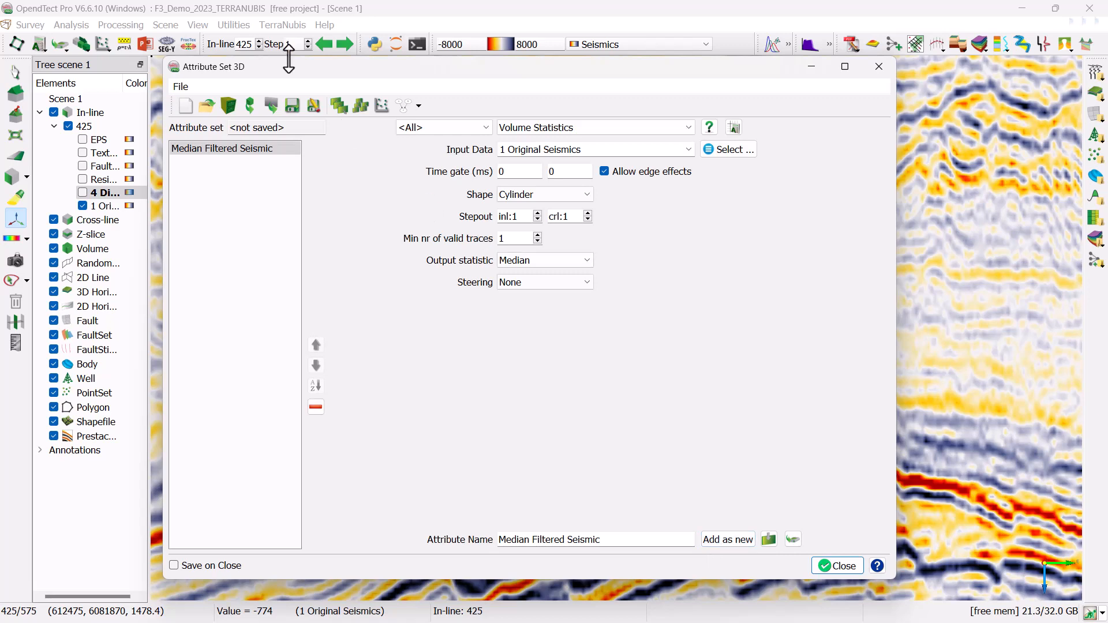
# Step: Display the dip steered median filter layer on in-line 425 and open the attribute evaluation with Stepout as the evaluated parameter
pyautogui.moveTo(295, 69); pyautogui.dragTo(261, 273)
pyautogui.click(82, 193)
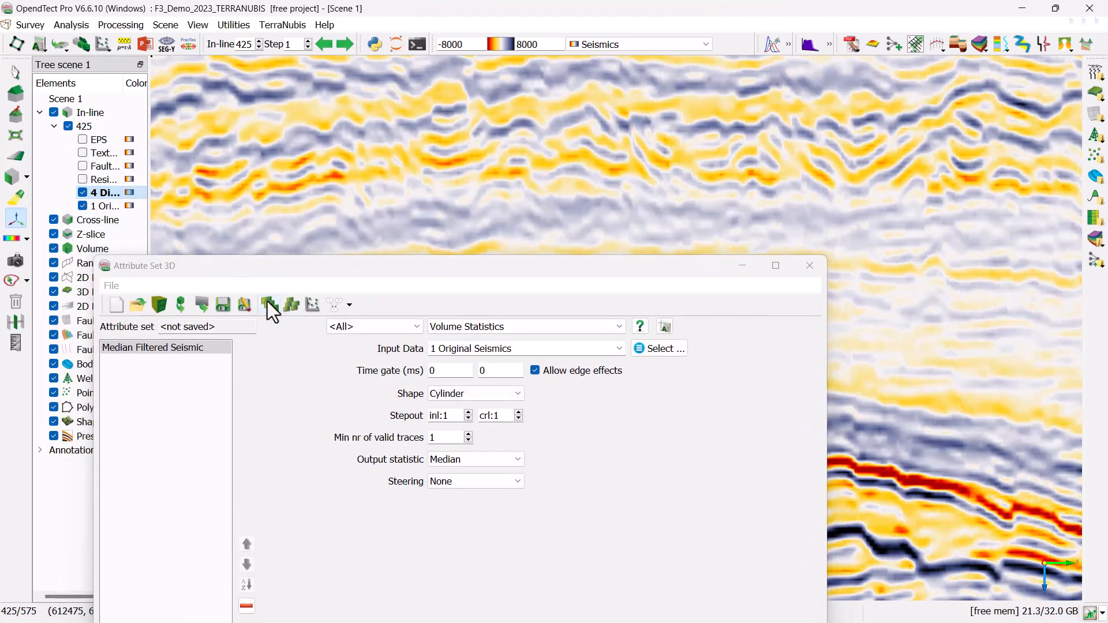
pyautogui.click(269, 304)
pyautogui.moveTo(432, 408); pyautogui.dragTo(238, 79)
pyautogui.click(236, 124)
pyautogui.click(236, 128)
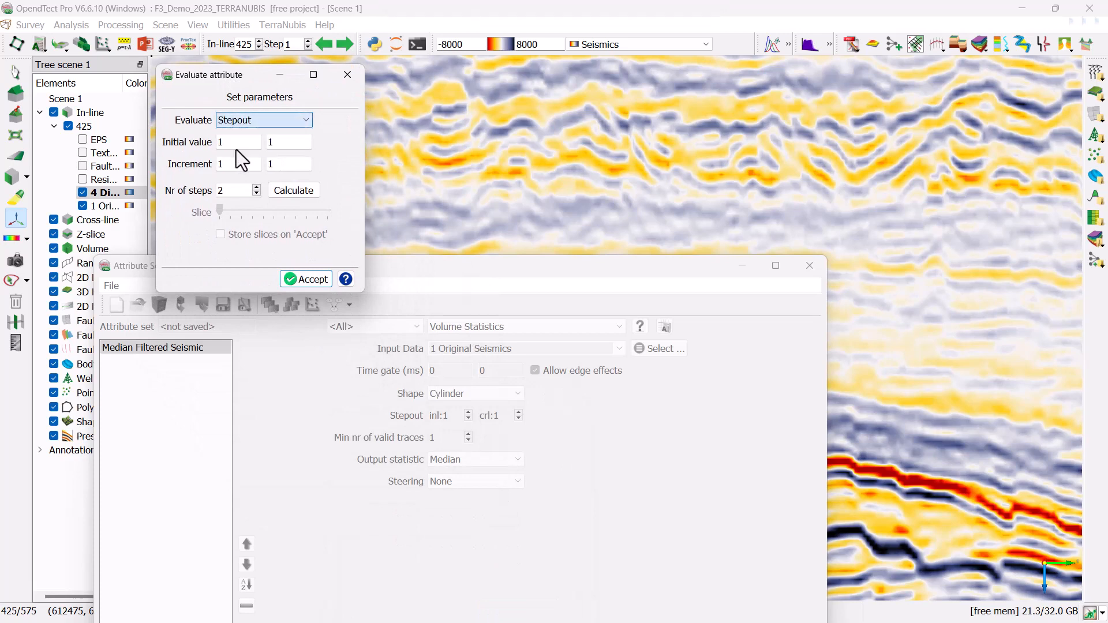
# Step: Set the stepout's initial values to 0 and 0 with 7 steps, and calculate the evaluation slices
pyautogui.doubleClick(218, 141)
pyautogui.write('0')
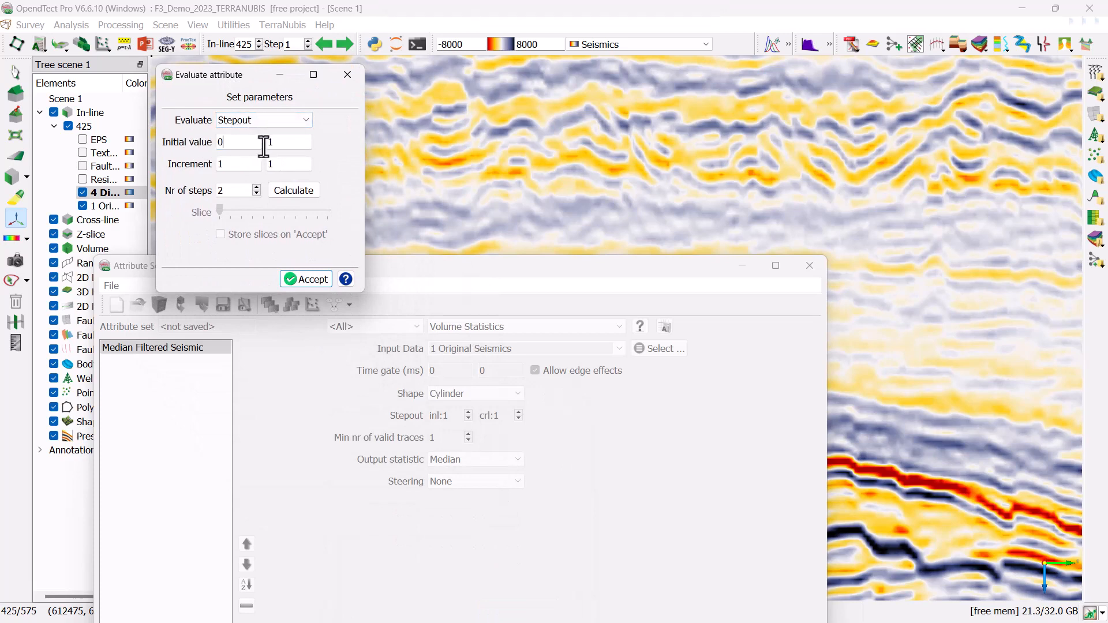
pyautogui.doubleClick(272, 142)
pyautogui.write('0')
pyautogui.click(228, 164)
pyautogui.doubleClick(229, 190)
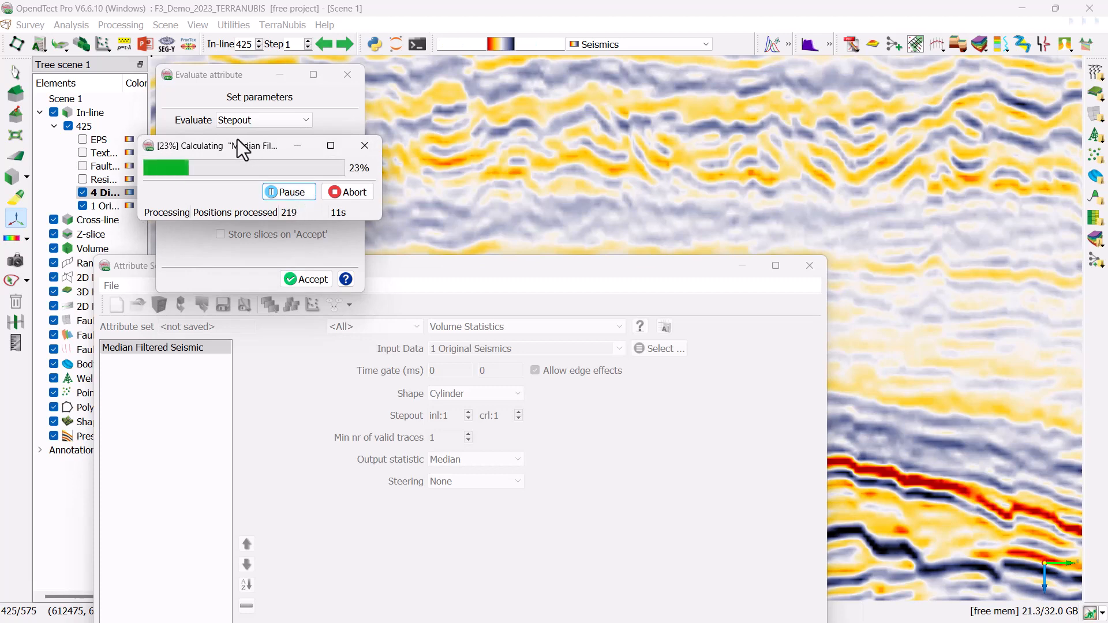
pyautogui.moveTo(234, 146); pyautogui.dragTo(240, 296)
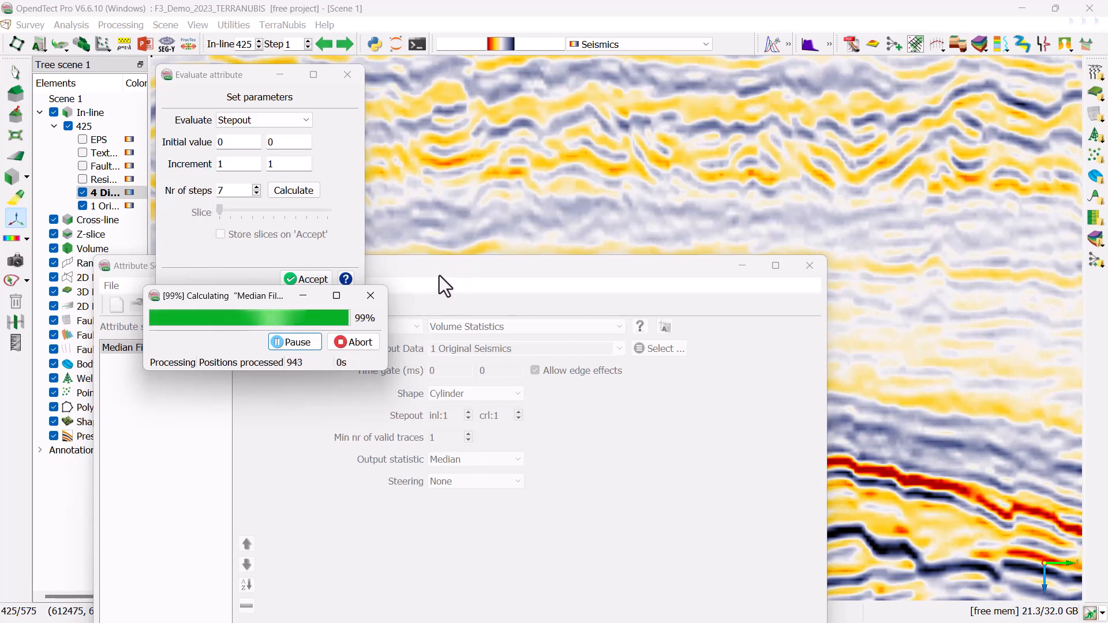
# Step: Step through the evaluated slices from stepout [0,0] to [6,6] and examine the smoothing on the seismic section
pyautogui.moveTo(476, 268); pyautogui.dragTo(379, 552)
pyautogui.moveTo(242, 75); pyautogui.dragTo(181, 102)
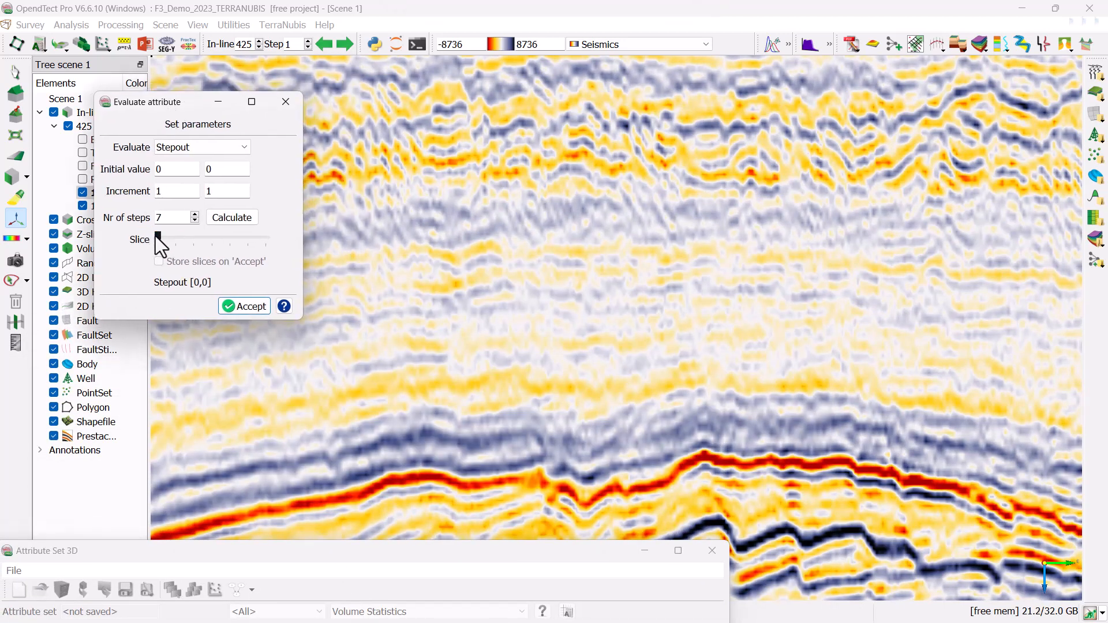
pyautogui.moveTo(156, 236); pyautogui.dragTo(174, 238)
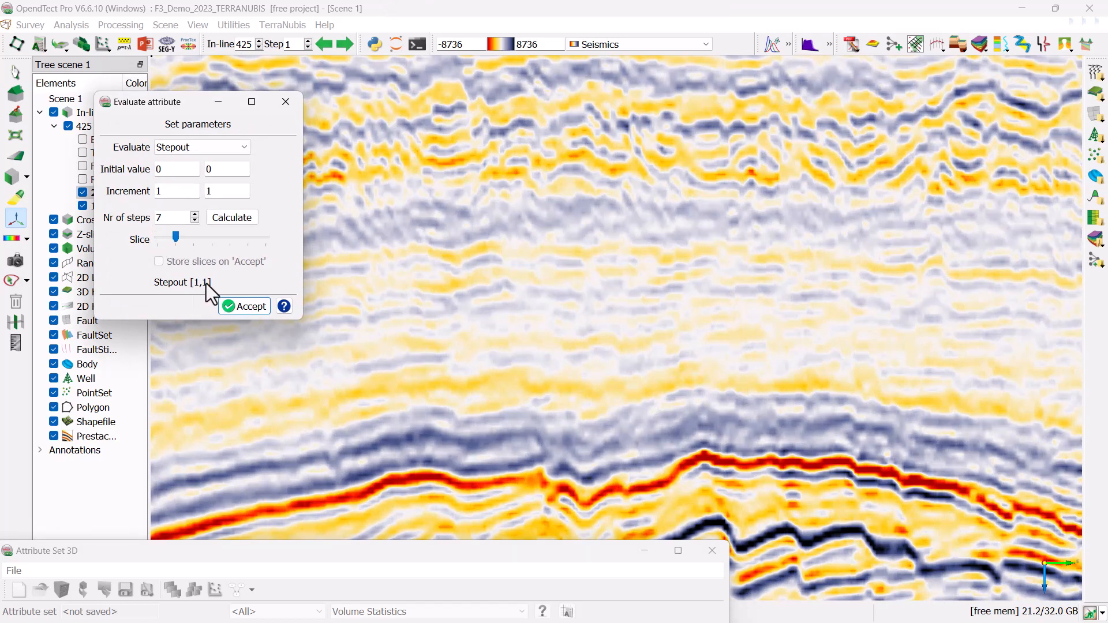
pyautogui.moveTo(176, 237); pyautogui.dragTo(263, 243)
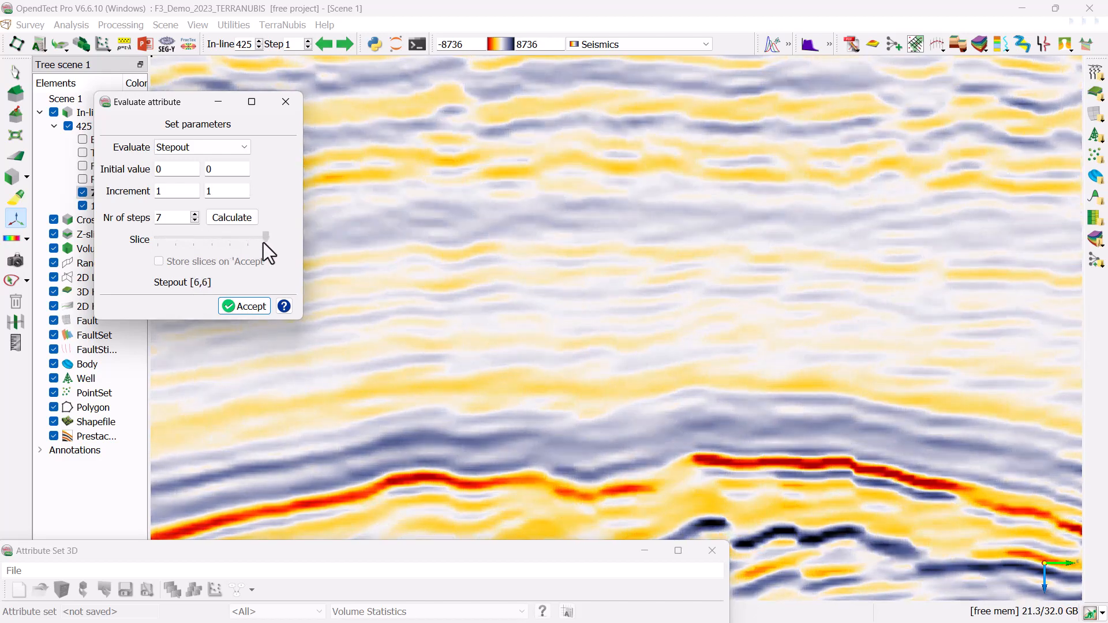
pyautogui.scroll(-6, 464, 219)
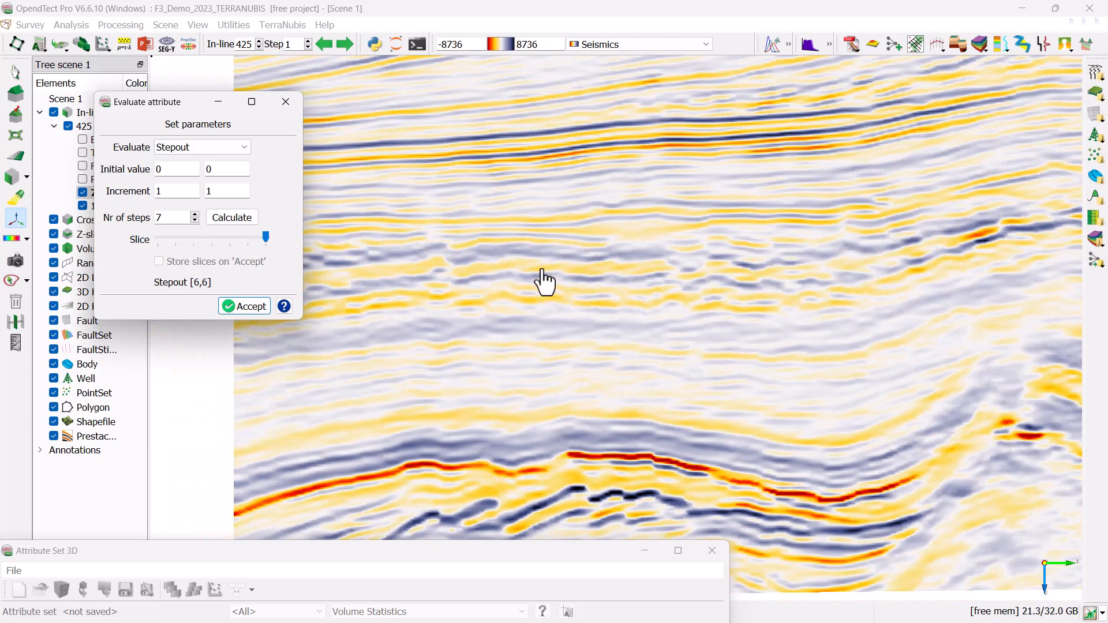
pyautogui.scroll(5, 594, 326)
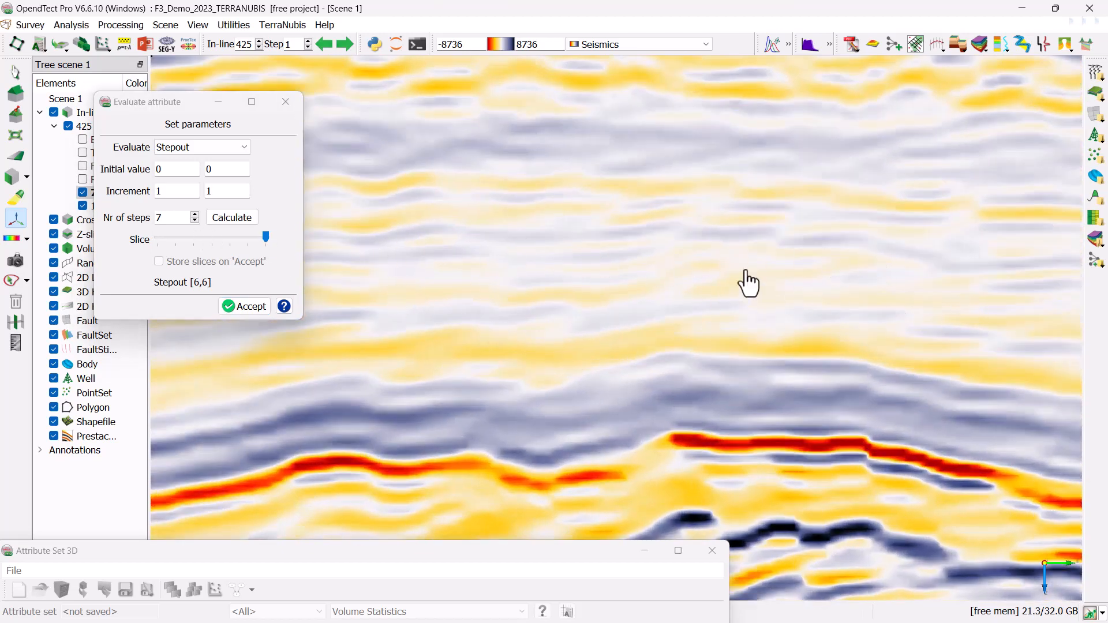
# Step: Return to the stepout [1,1] slice and accept it for the median filter attribute
pyautogui.moveTo(267, 237); pyautogui.dragTo(190, 230)
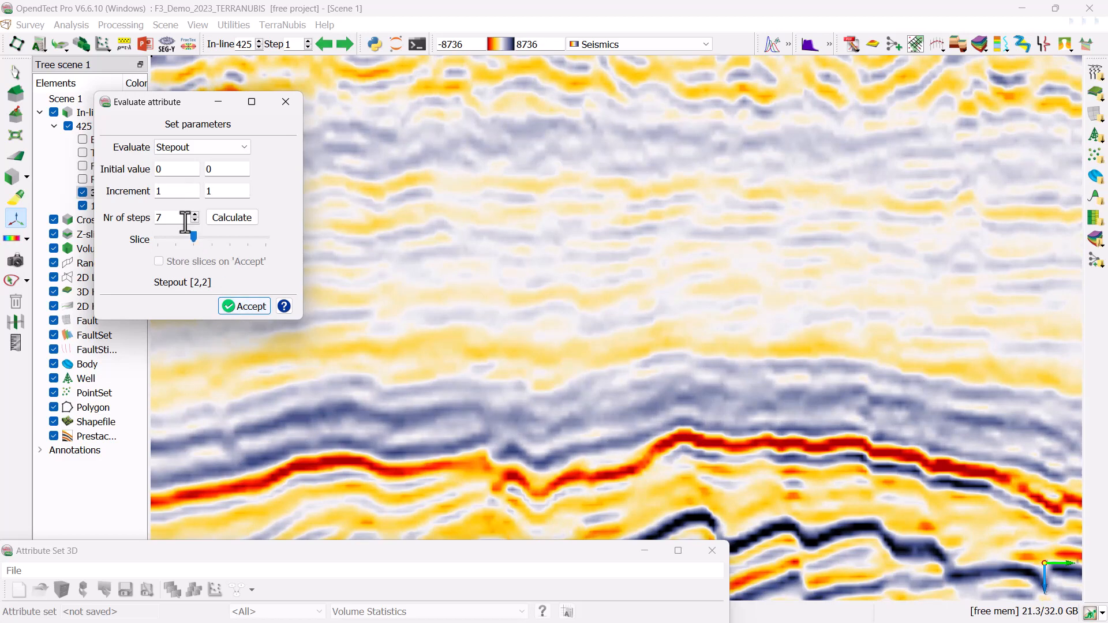
pyautogui.moveTo(191, 234); pyautogui.dragTo(178, 244)
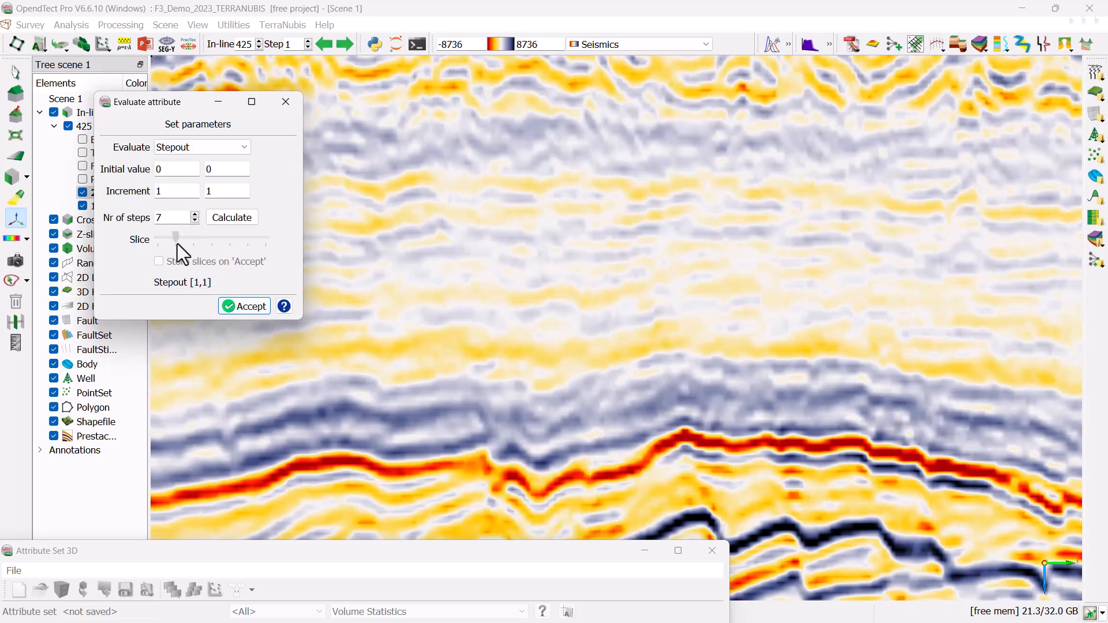
pyautogui.click(242, 307)
# Step: Change the attribute type to Mathematics and enter the formula Original - Smooth
pyautogui.moveTo(417, 549); pyautogui.dragTo(515, 62)
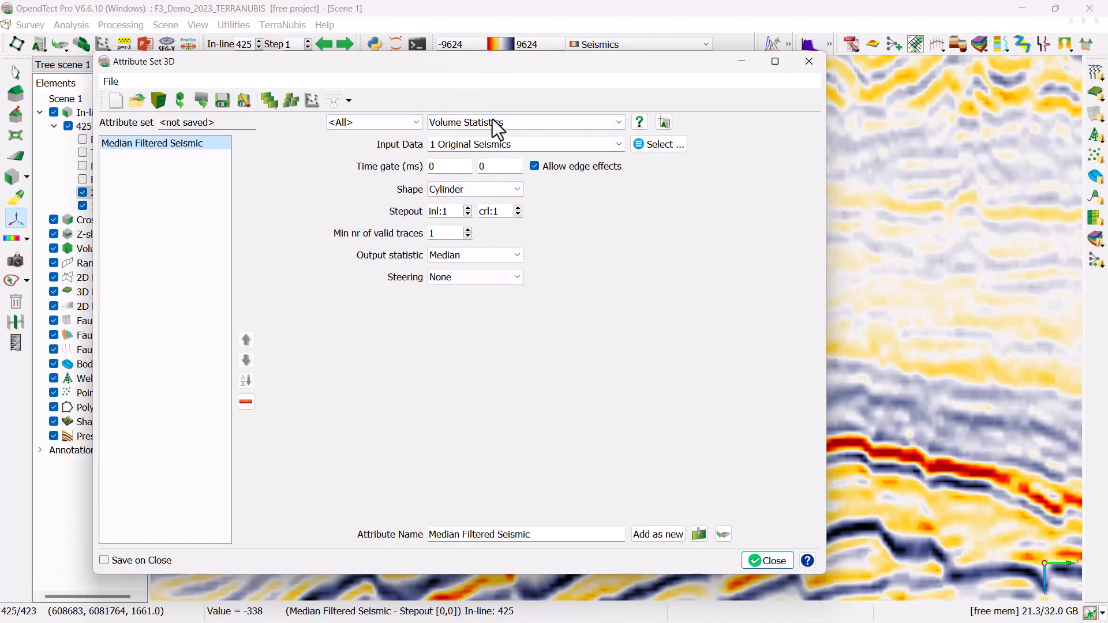
pyautogui.moveTo(240, 66); pyautogui.dragTo(294, 85)
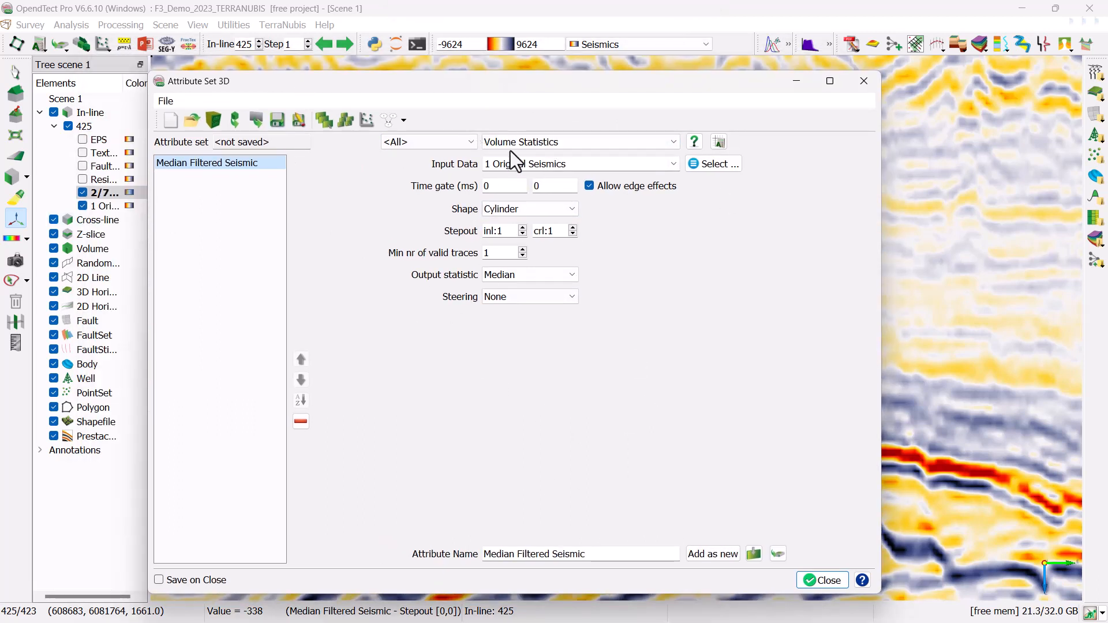
pyautogui.click(528, 142)
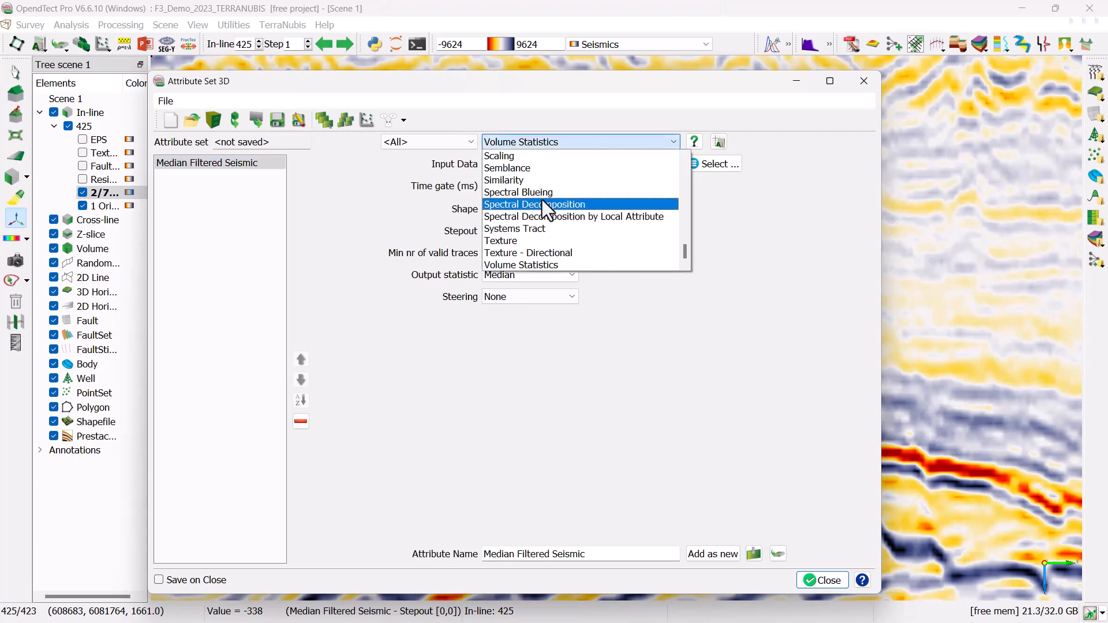
pyautogui.scroll(6, 542, 200)
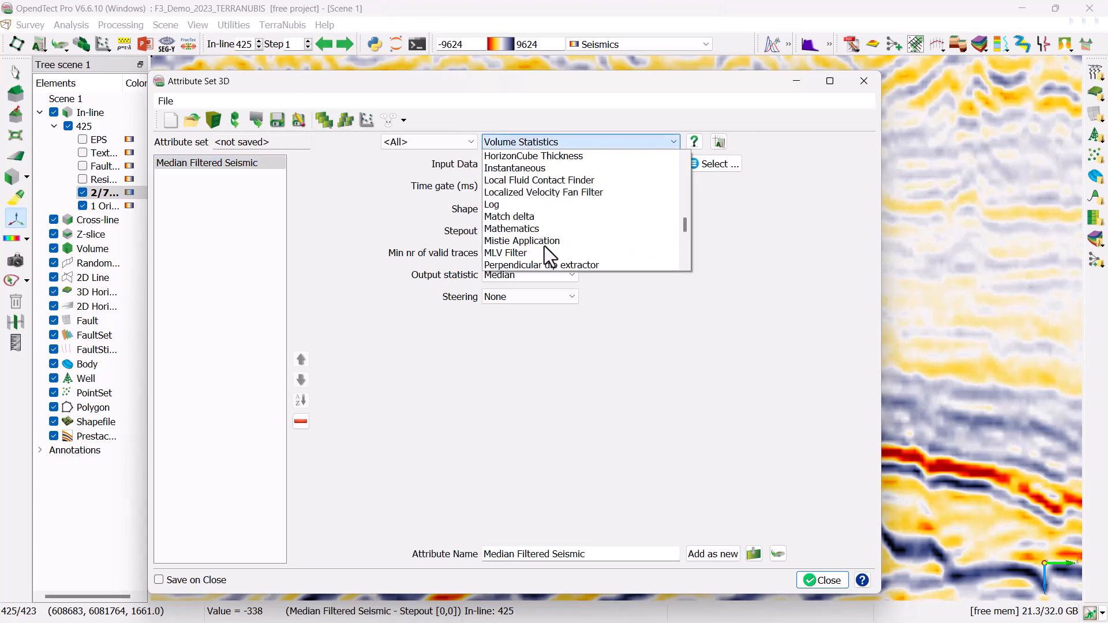
pyautogui.click(535, 229)
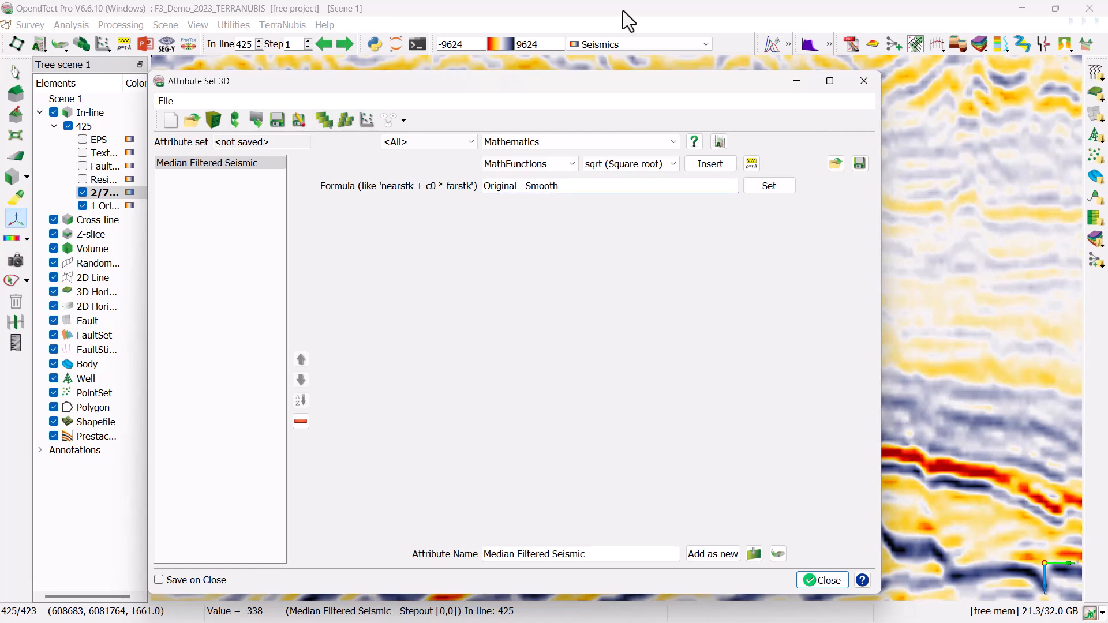
# Step: Set the formula and assign 1 Original Seismics to Original and Median Filtered Seismic to Smooth
pyautogui.click(753, 188)
pyautogui.click(533, 203)
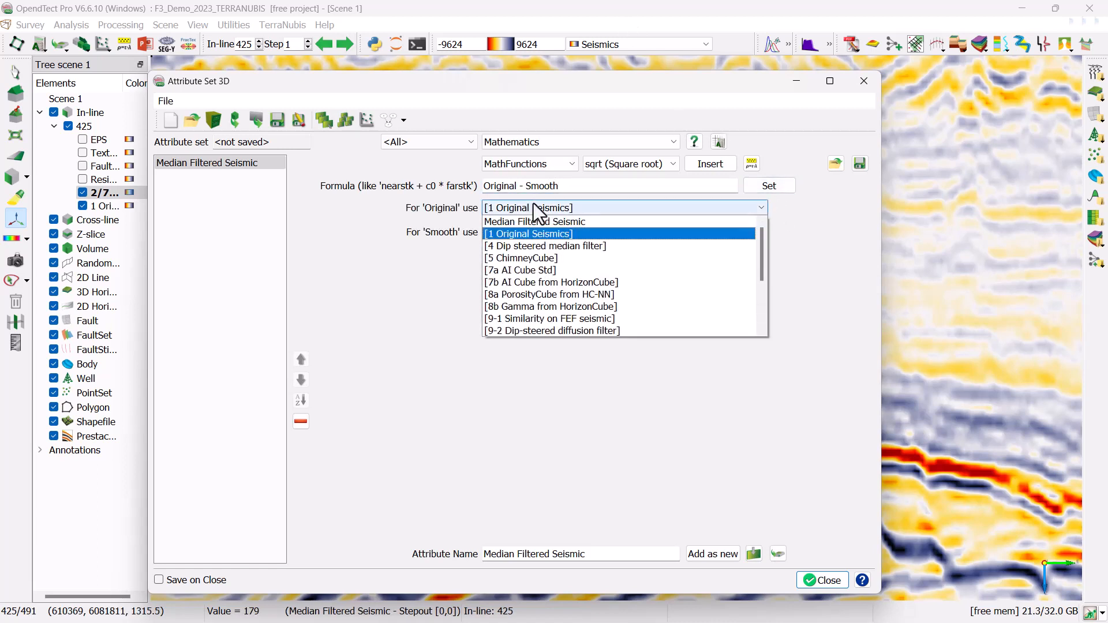
pyautogui.click(526, 233)
pyautogui.click(525, 233)
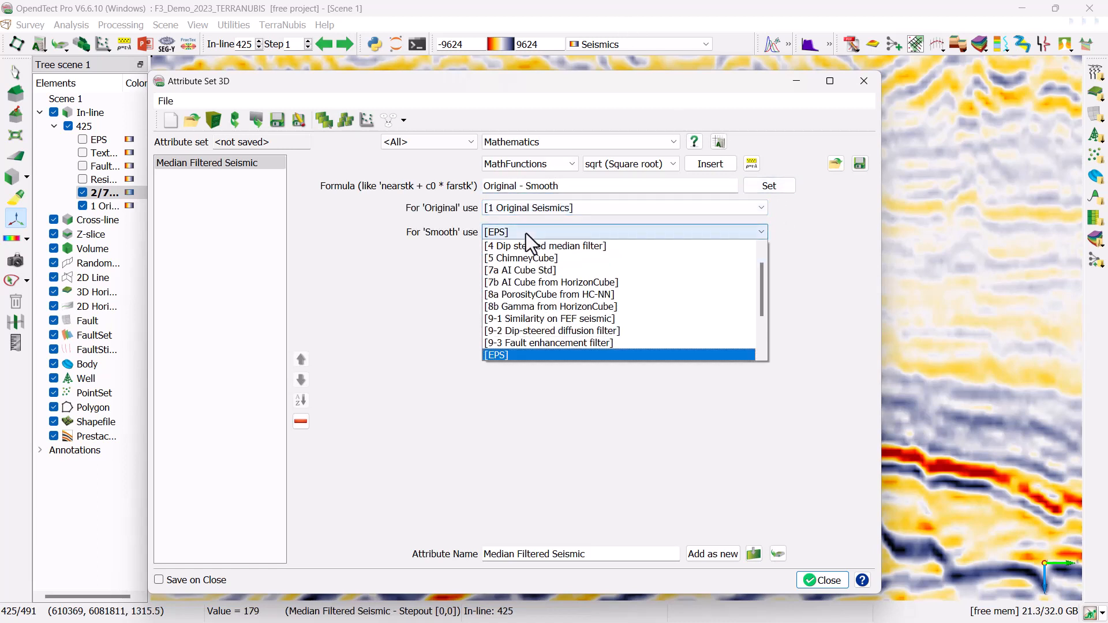
pyautogui.scroll(-2, 536, 254)
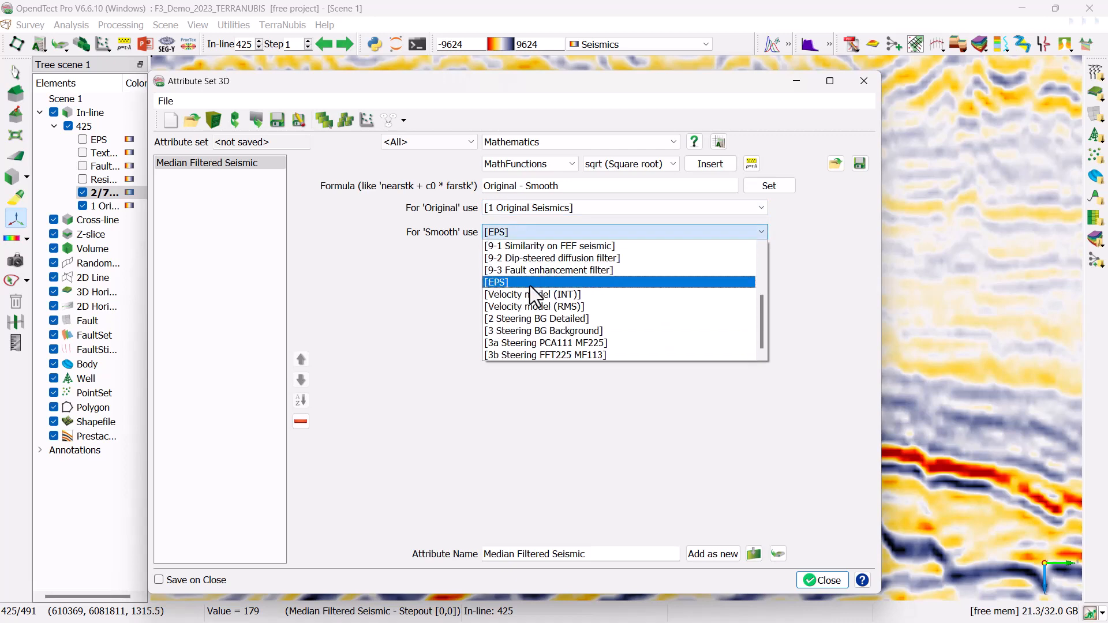
pyautogui.scroll(3, 551, 302)
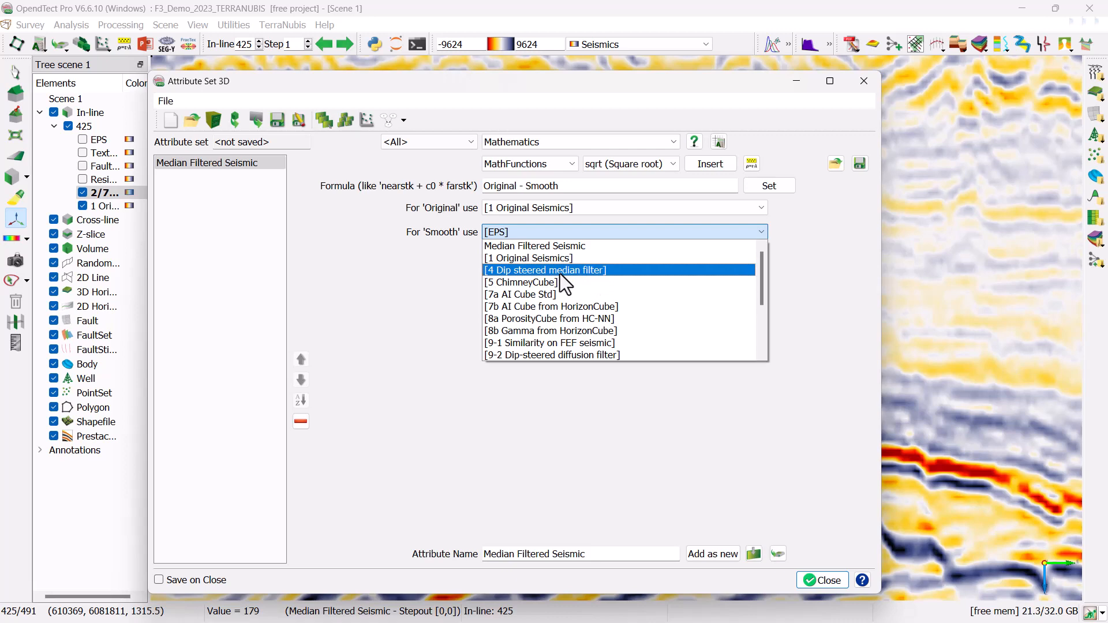
pyautogui.scroll(-3, 560, 274)
pyautogui.scroll(3, 560, 274)
pyautogui.click(559, 258)
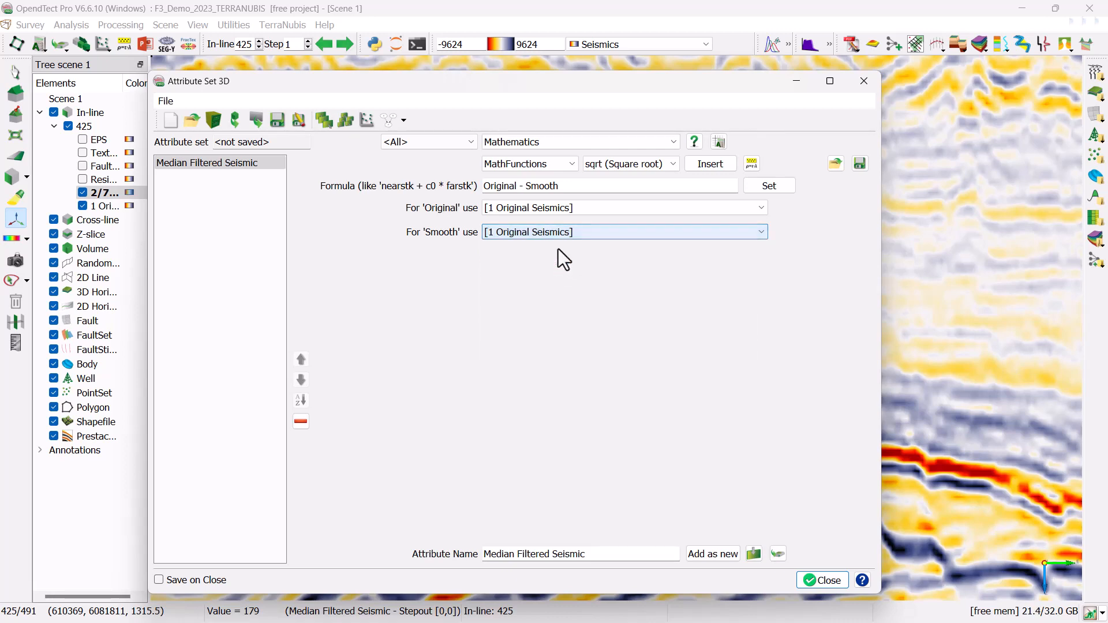
pyautogui.click(549, 234)
pyautogui.click(545, 245)
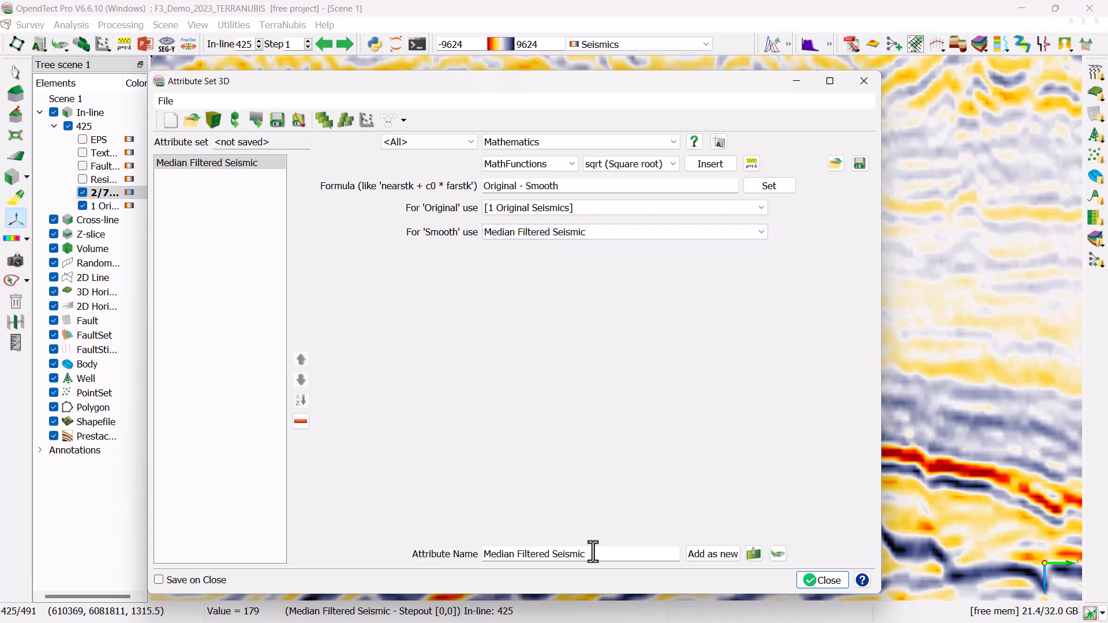
# Step: Name the Mathematics attribute Residue, add it to the attribute set as new, and close the attribute set window
pyautogui.moveTo(593, 552); pyautogui.dragTo(426, 551)
pyautogui.write('Residue')
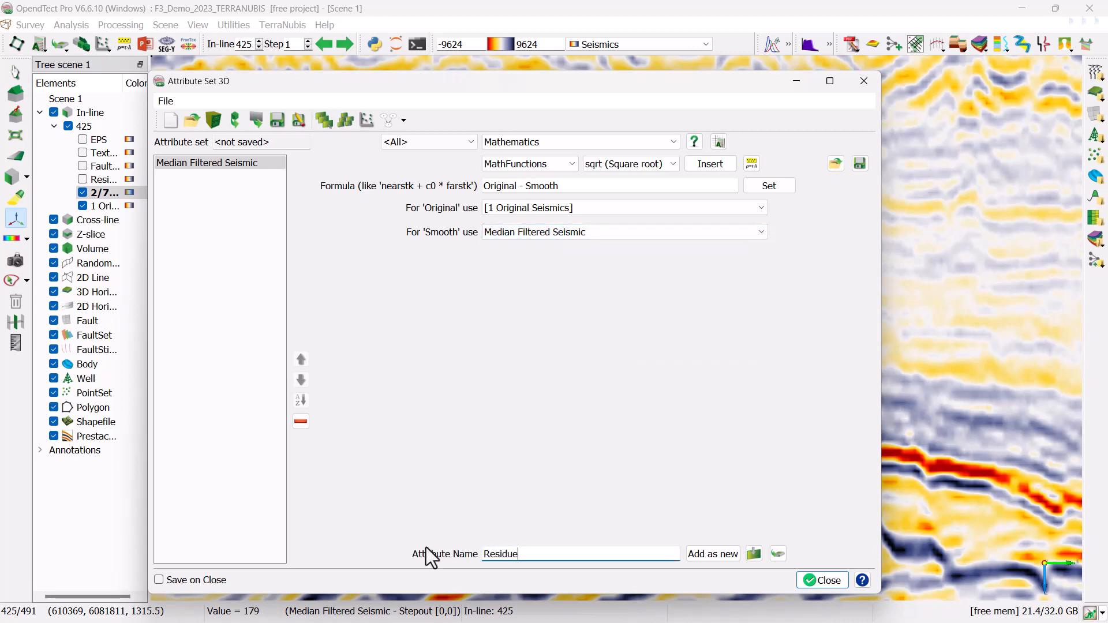
pyautogui.click(710, 558)
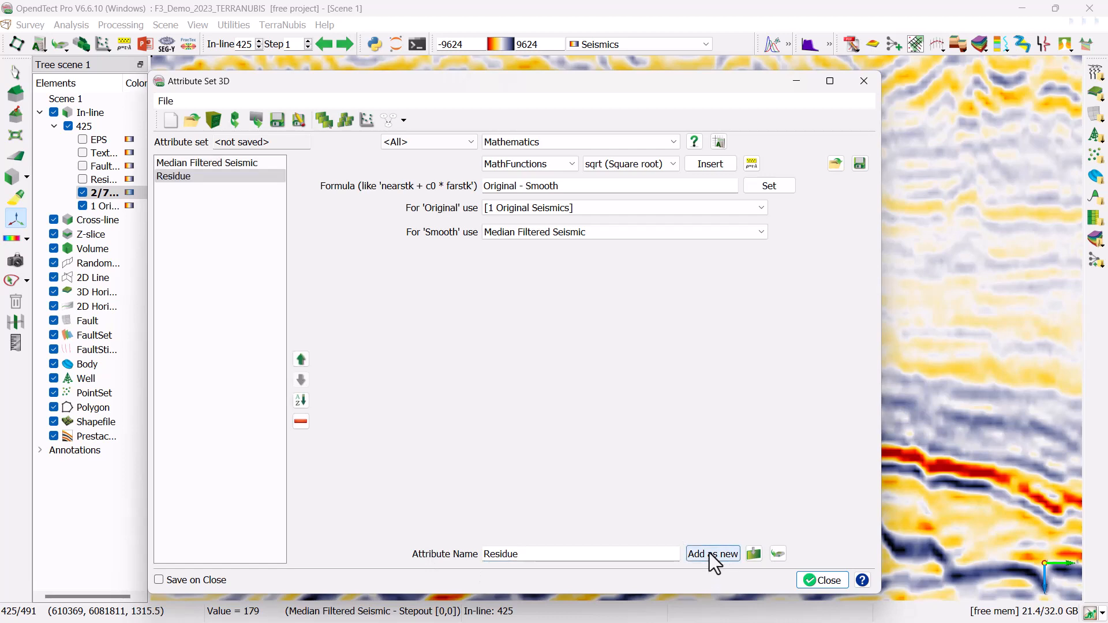
pyautogui.click(824, 583)
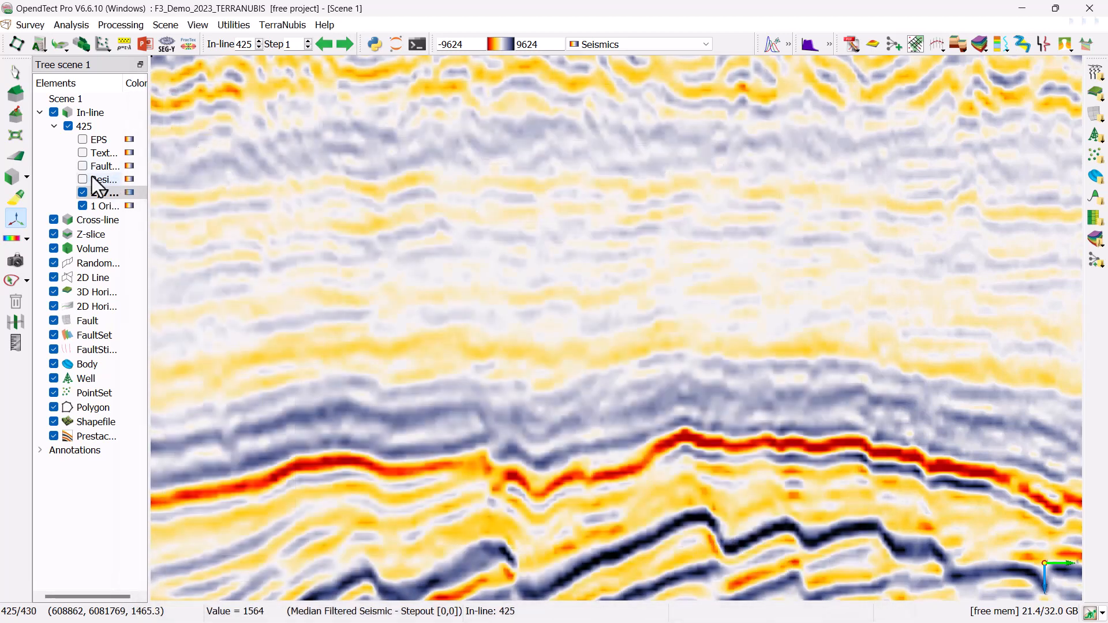
# Step: Display the Residue attribute on in-line 425, using the existing layer directly above the median filter evaluation layer
pyautogui.rightClick(92, 177)
pyautogui.moveTo(130, 185)
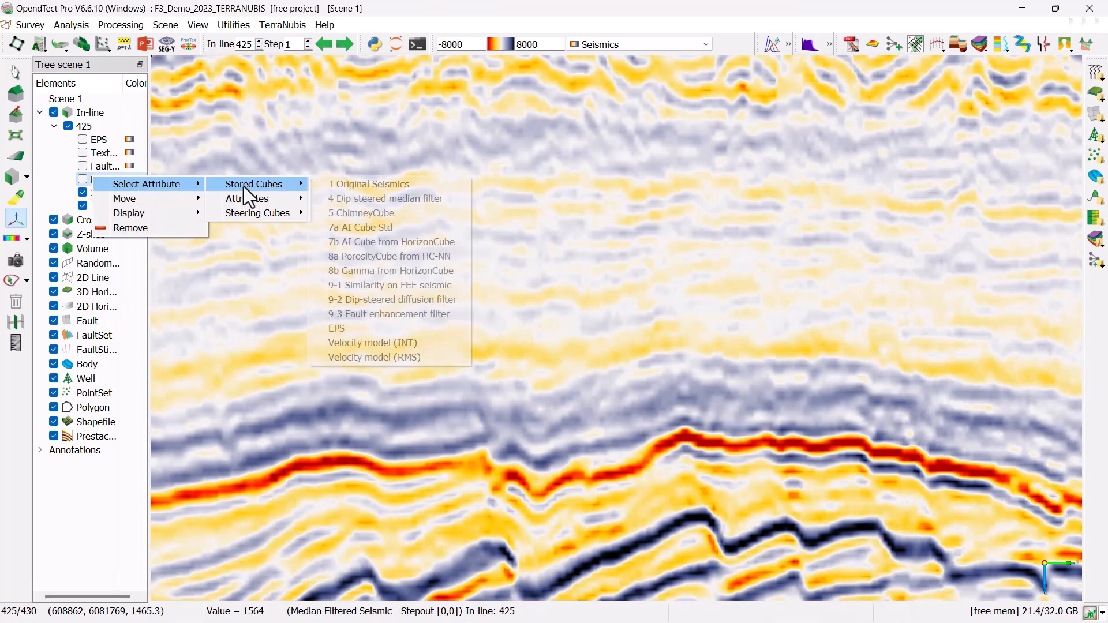
pyautogui.moveTo(259, 197)
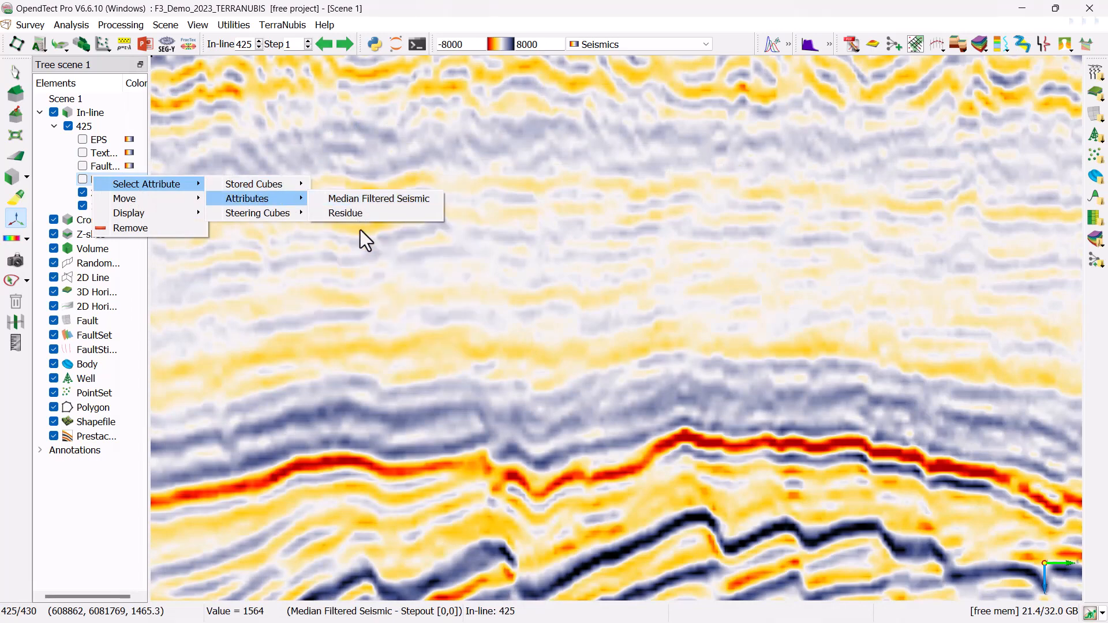
pyautogui.click(355, 215)
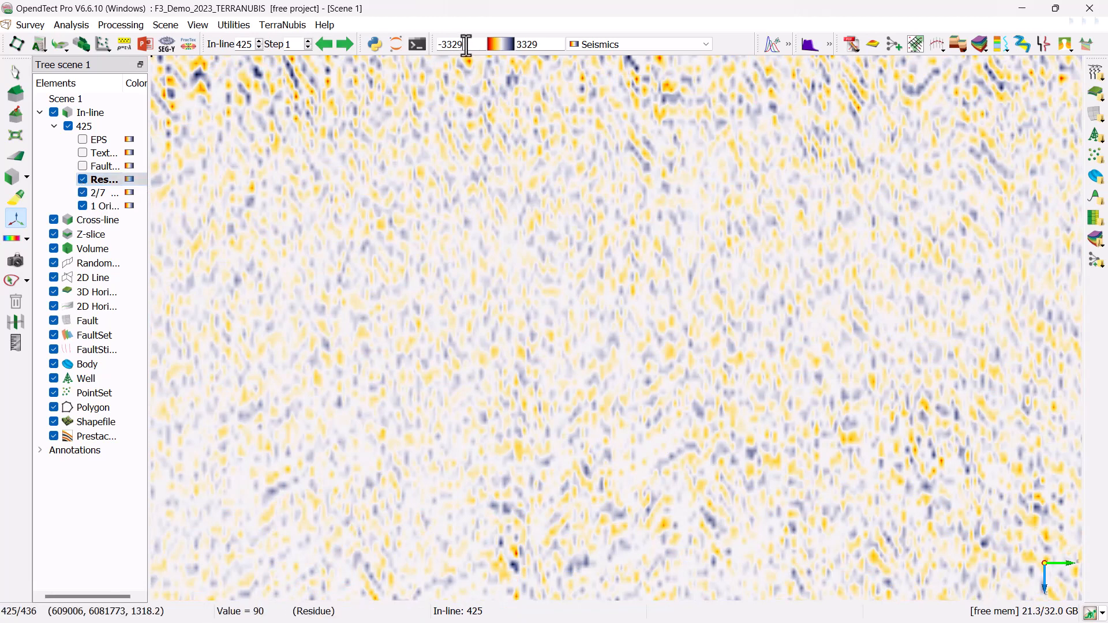
# Step: Set the Residue layer's colour range from -8000 to 8000 and examine the removed noise across the section
pyautogui.doubleClick(441, 49)
pyautogui.write('-8000')
pyautogui.doubleClick(539, 44)
pyautogui.write('8000')
pyautogui.press('Return')
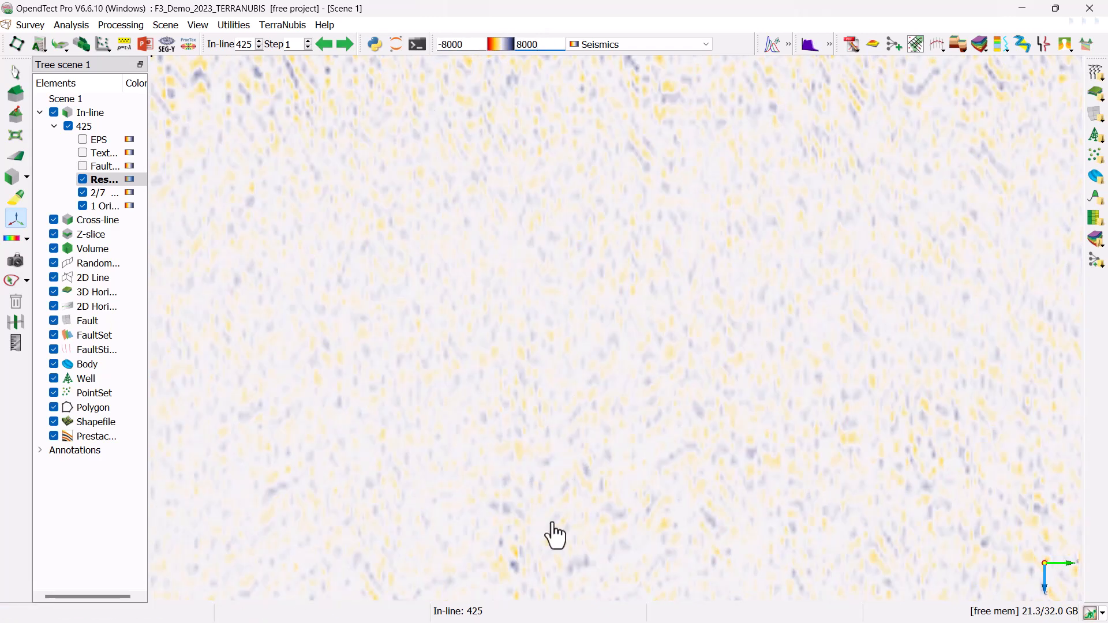
pyautogui.scroll(-4, 659, 378)
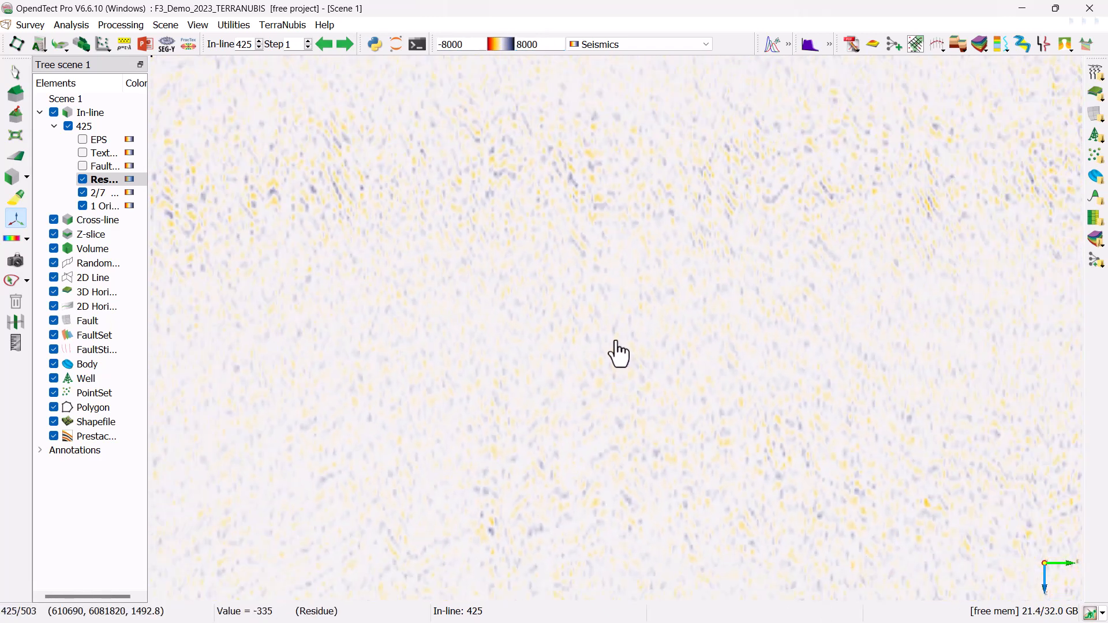
pyautogui.moveTo(571, 338); pyautogui.dragTo(585, 260, button='middle')
pyautogui.moveTo(577, 360); pyautogui.dragTo(548, 443, button='middle')
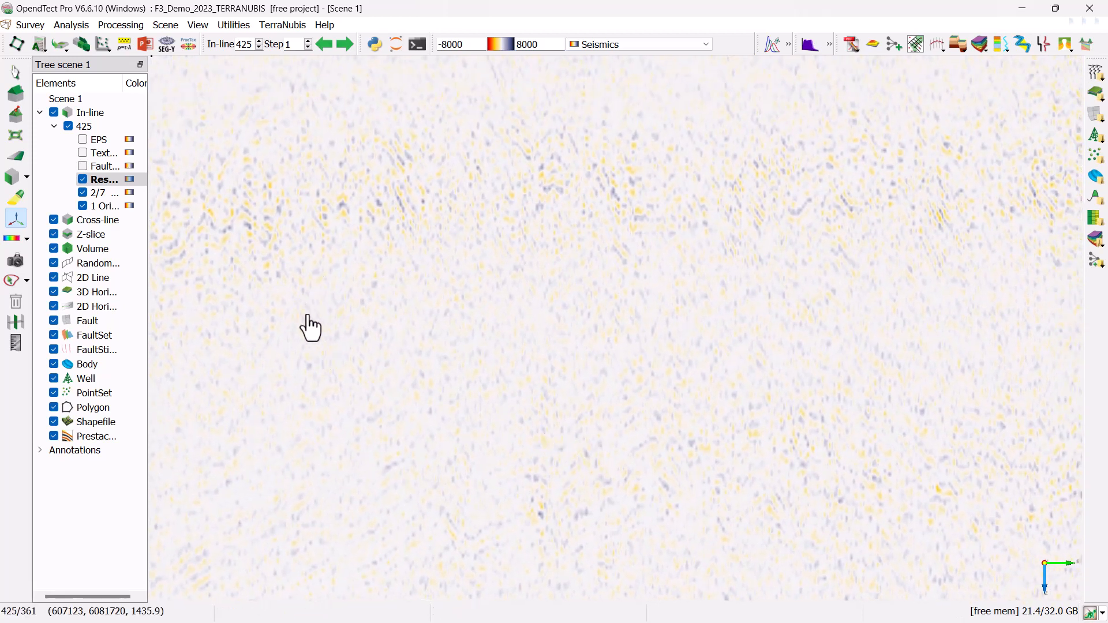
# Step: Reopen the 3D attribute set and hide the Residue and median filter layers of in-line 425
pyautogui.click(39, 45)
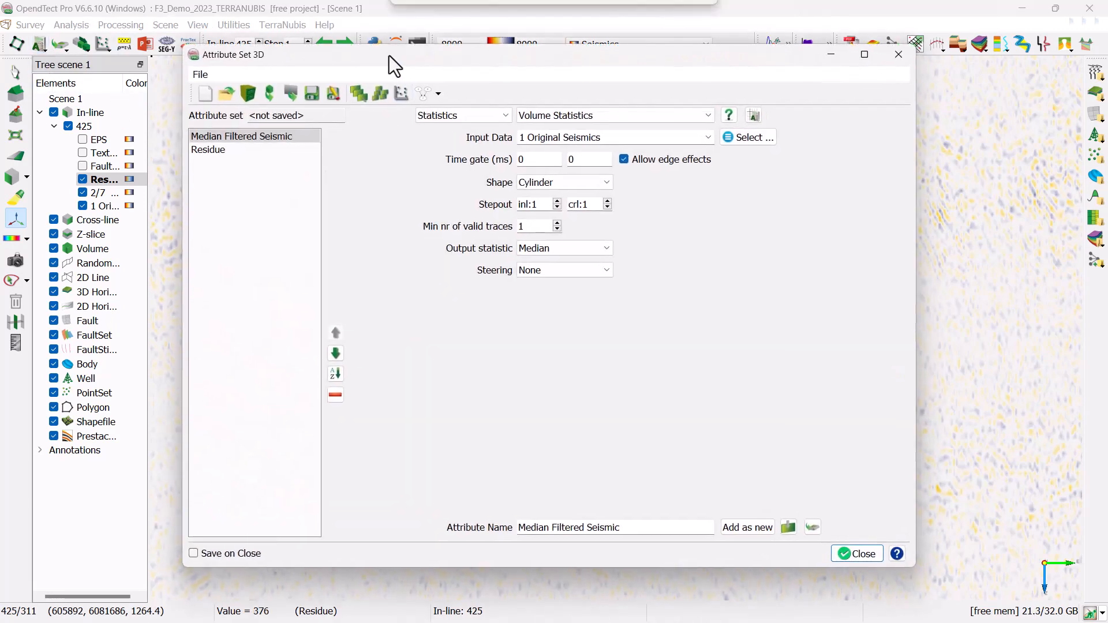
pyautogui.click(82, 180)
pyautogui.click(82, 193)
pyautogui.click(94, 192)
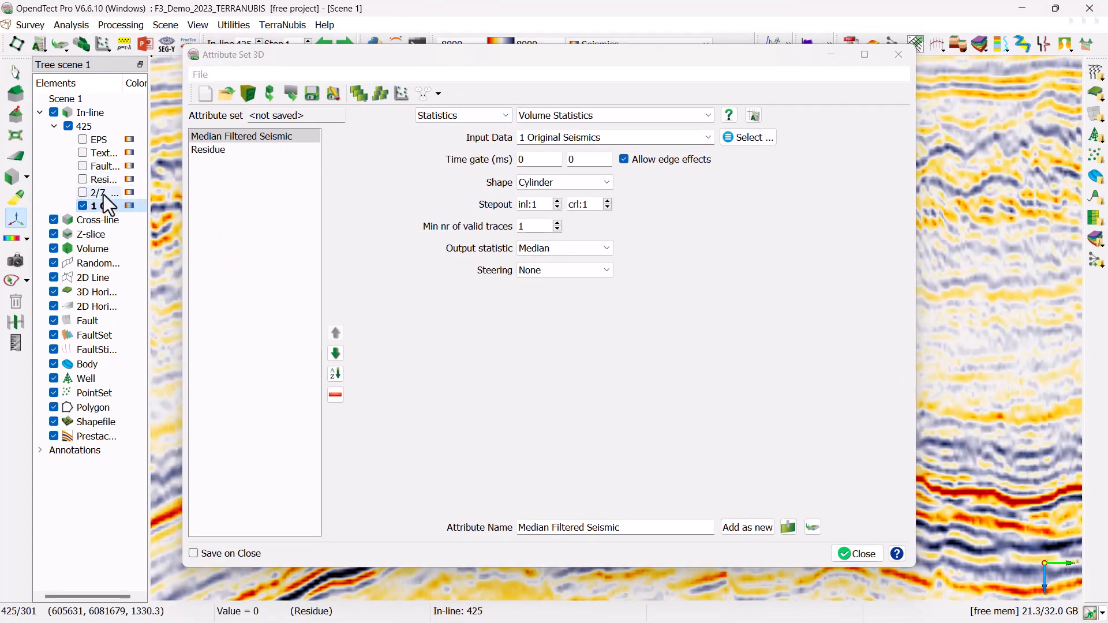
# Step: Show attributes of all categories and change the attribute type to Convolve
pyautogui.click(497, 115)
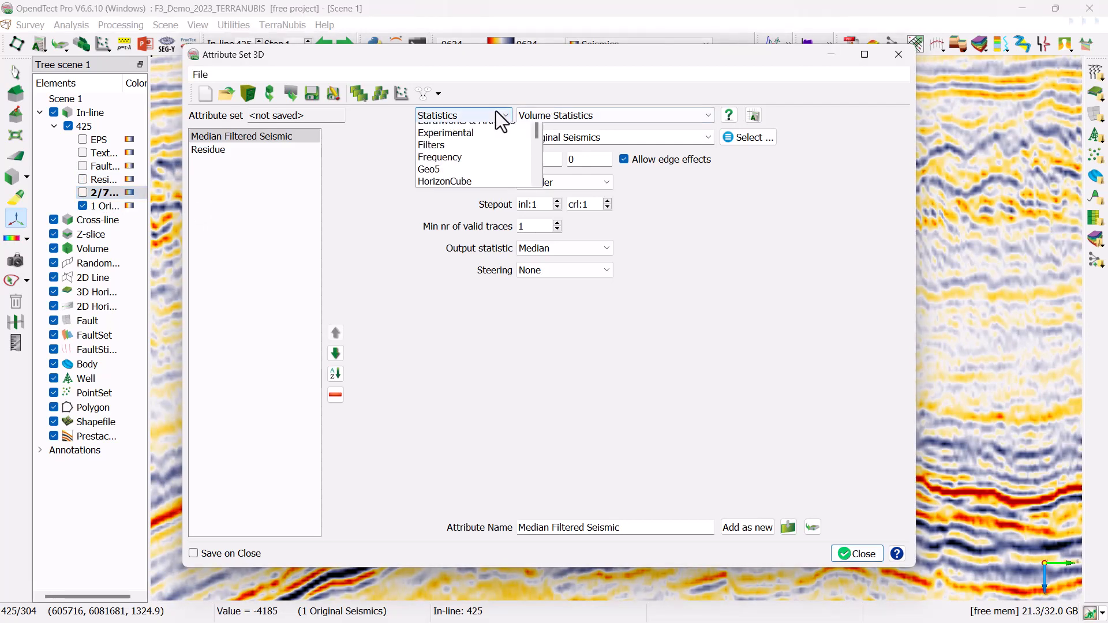
pyautogui.click(447, 129)
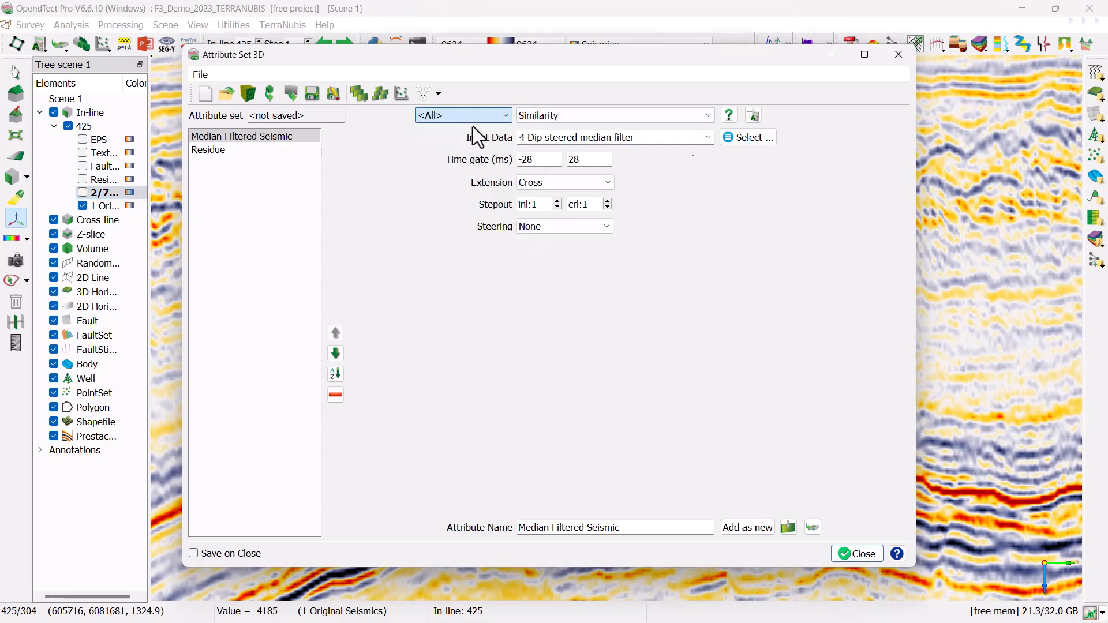
pyautogui.click(553, 117)
pyautogui.scroll(5, 565, 151)
pyautogui.scroll(4, 567, 153)
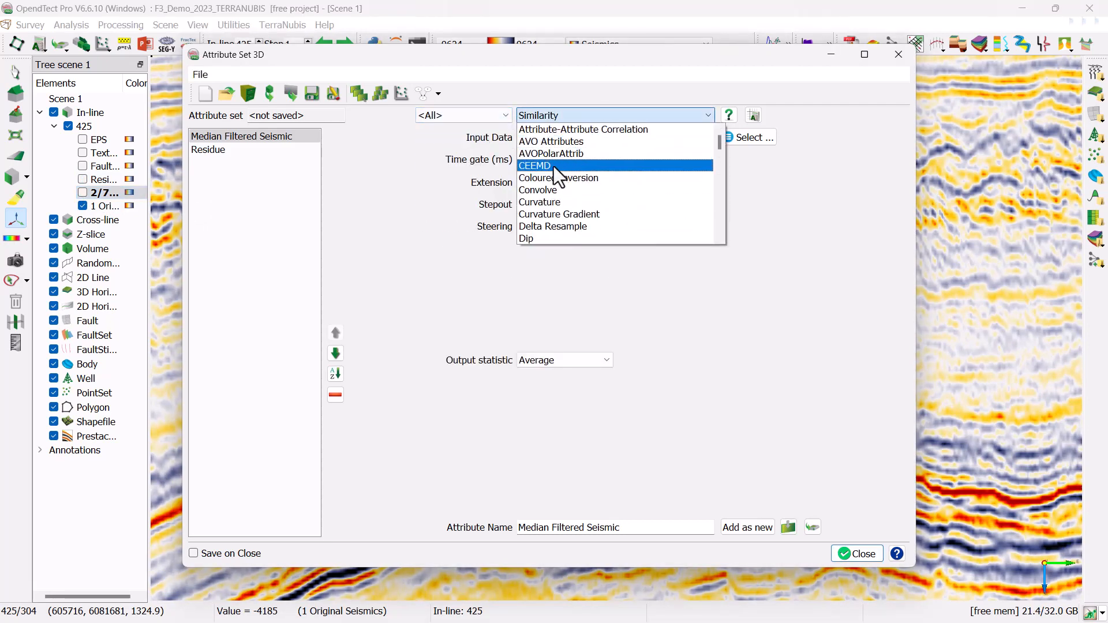
pyautogui.click(553, 195)
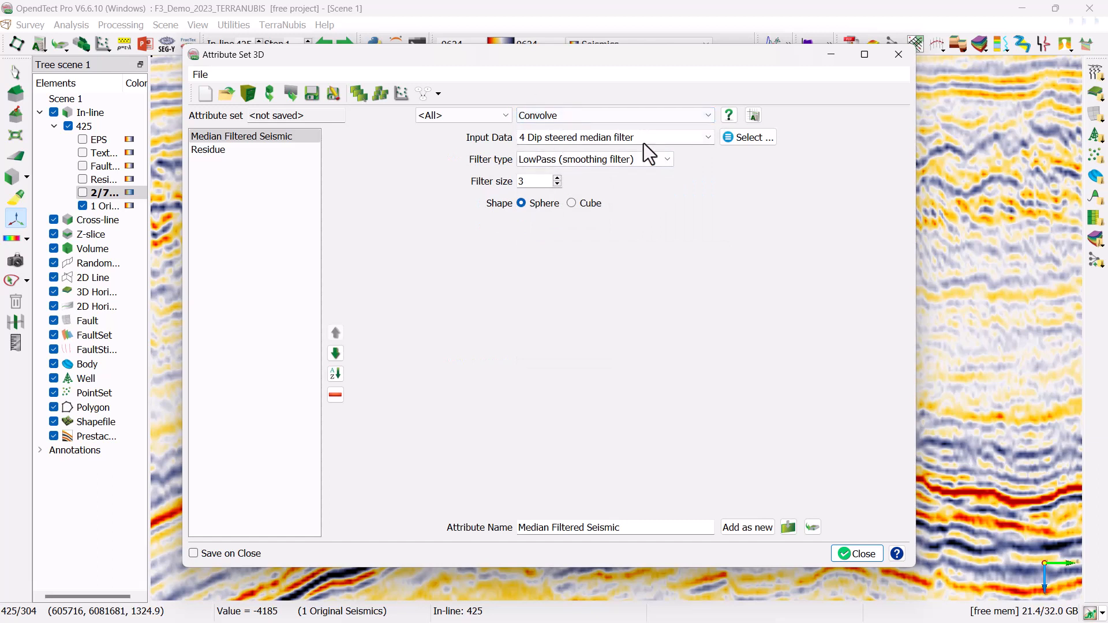
# Step: Select the stored cube 1 Original Seismics as the Convolve attribute's input data
pyautogui.click(743, 137)
pyautogui.scroll(1, 549, 329)
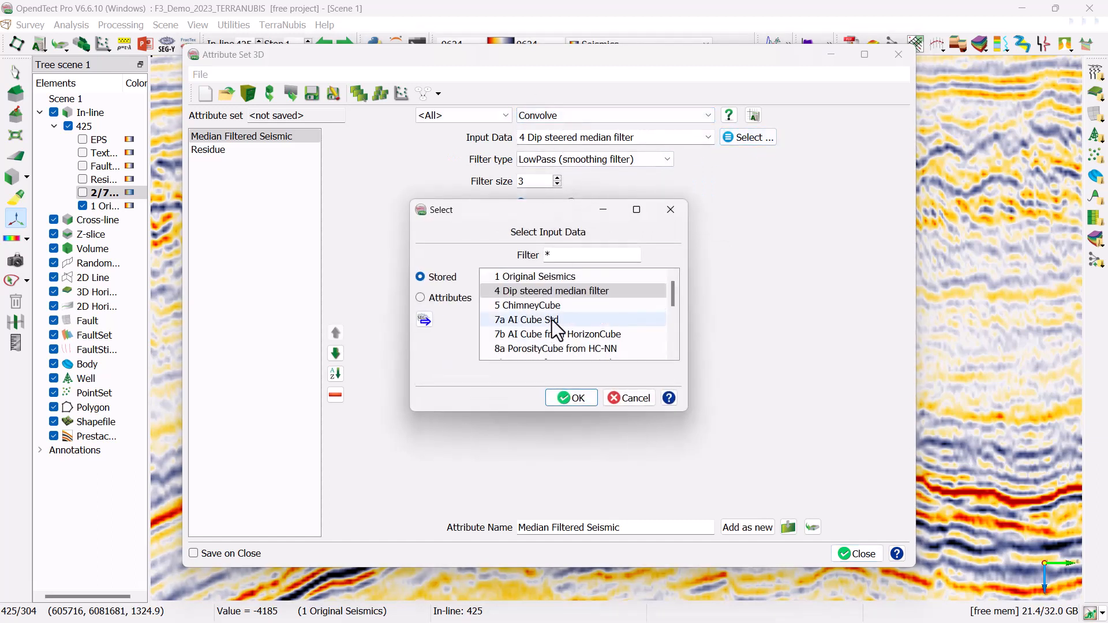
pyautogui.click(538, 277)
pyautogui.click(564, 397)
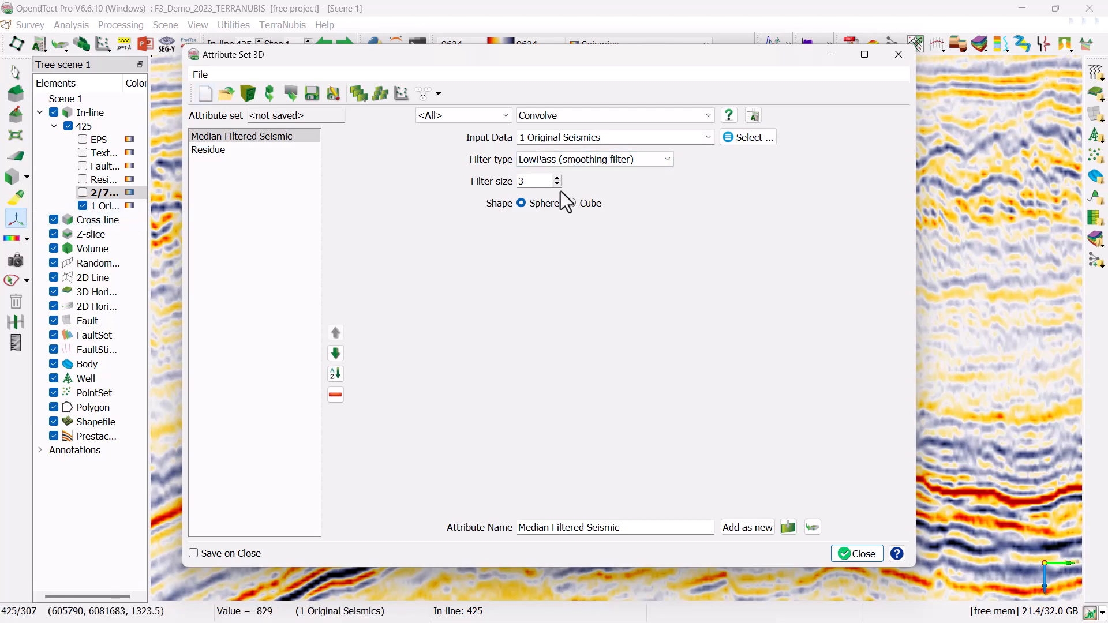
# Step: Name the low-pass smoothing attribute Convolve and add it to the attribute set as new
pyautogui.moveTo(512, 61); pyautogui.dragTo(460, 102)
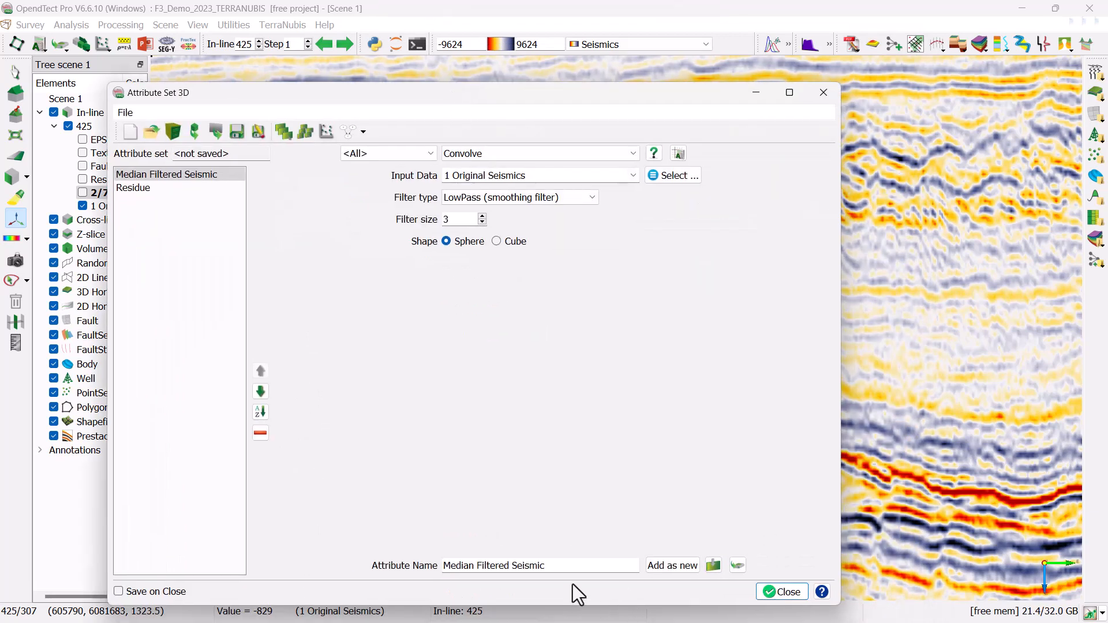
pyautogui.moveTo(583, 567); pyautogui.dragTo(310, 542)
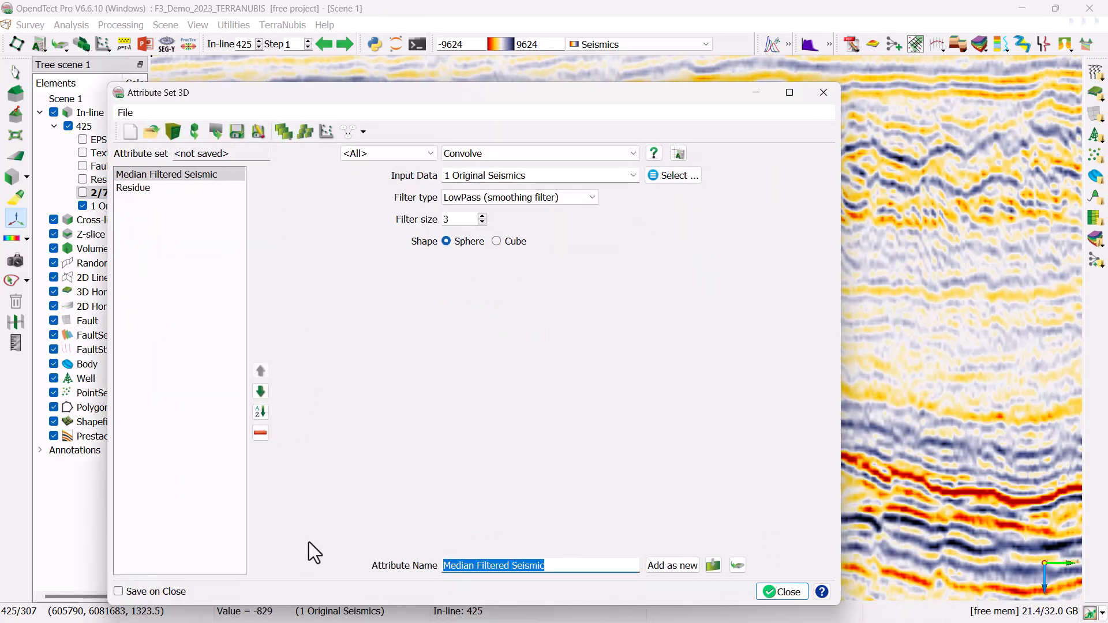
pyautogui.write('Convol')
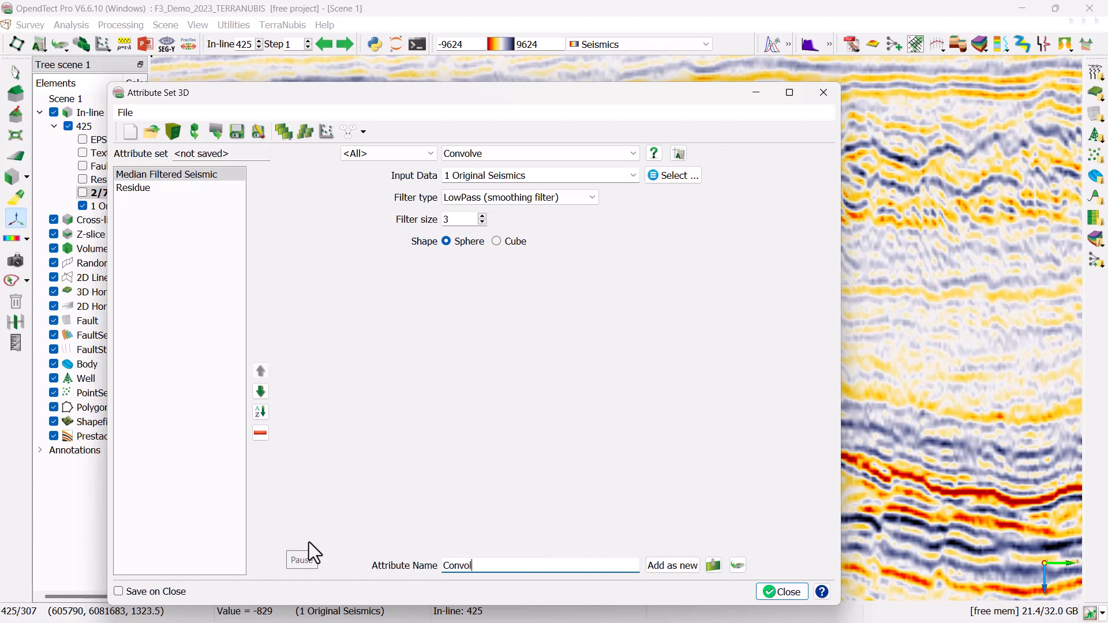
pyautogui.write('ve')
pyautogui.click(670, 566)
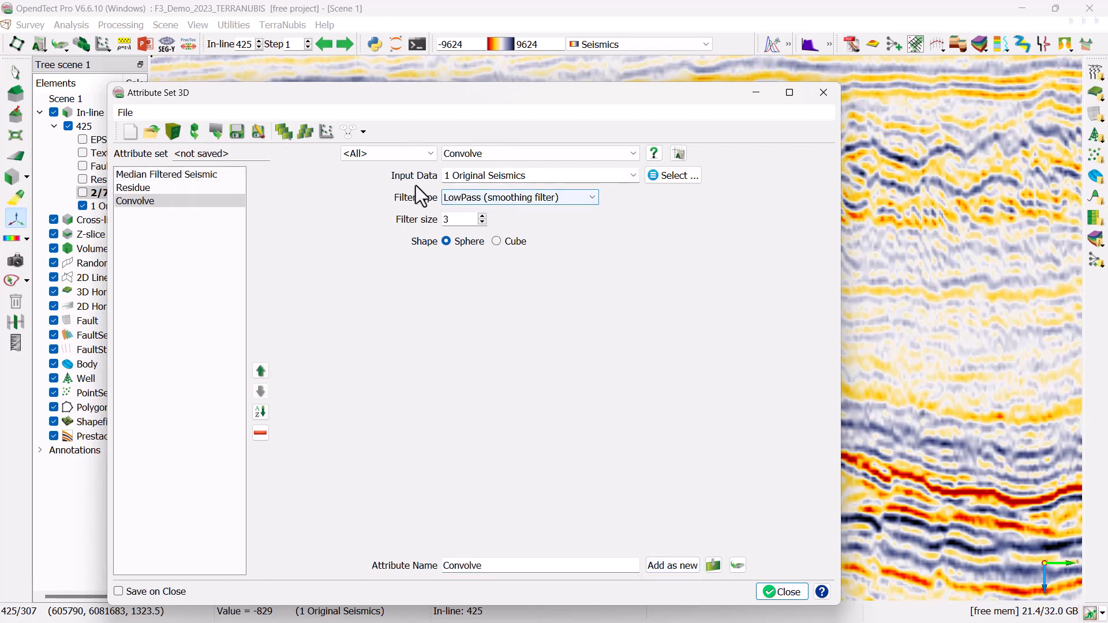
# Step: Replace the Residue layer on in-line 425 with the Convolve attribute and make that layer visible
pyautogui.doubleClick(459, 218)
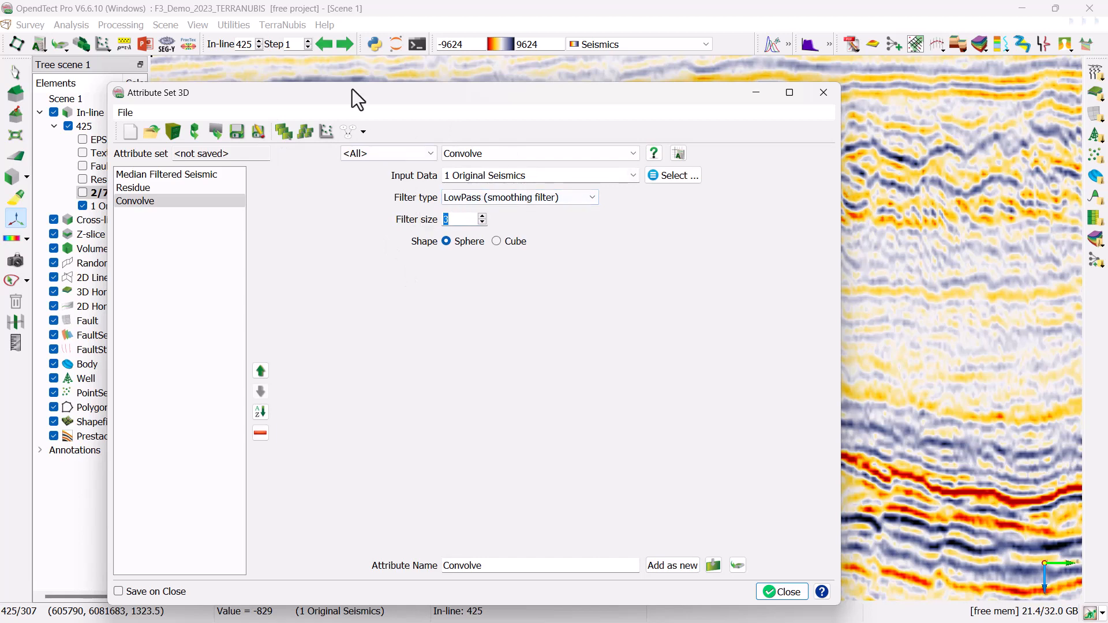
pyautogui.moveTo(352, 90); pyautogui.dragTo(378, 332)
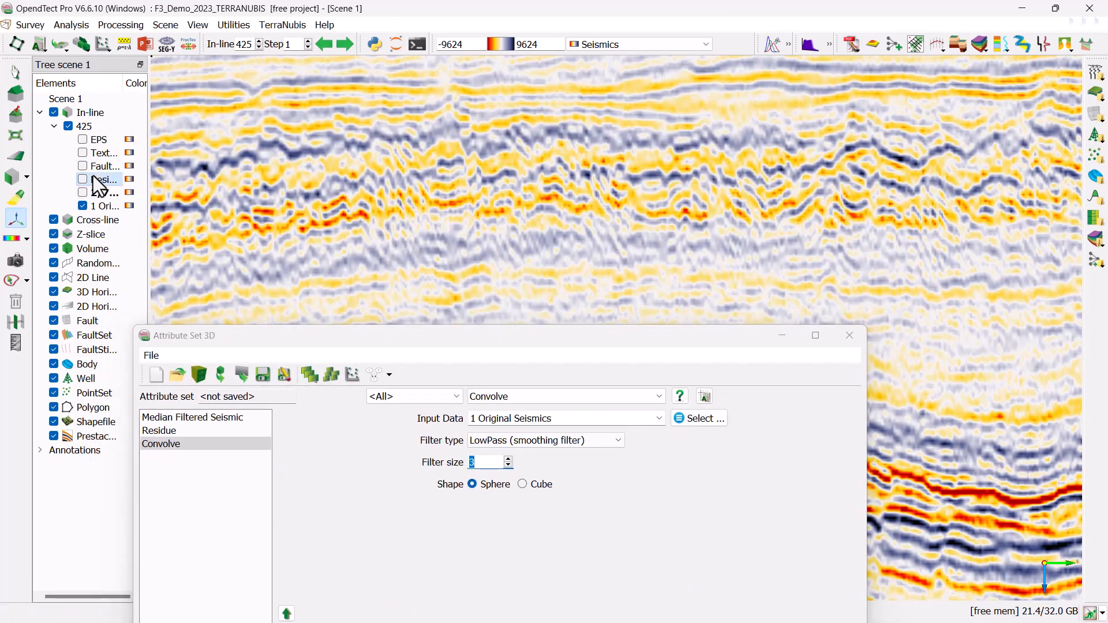
pyautogui.rightClick(94, 177)
pyautogui.moveTo(119, 183)
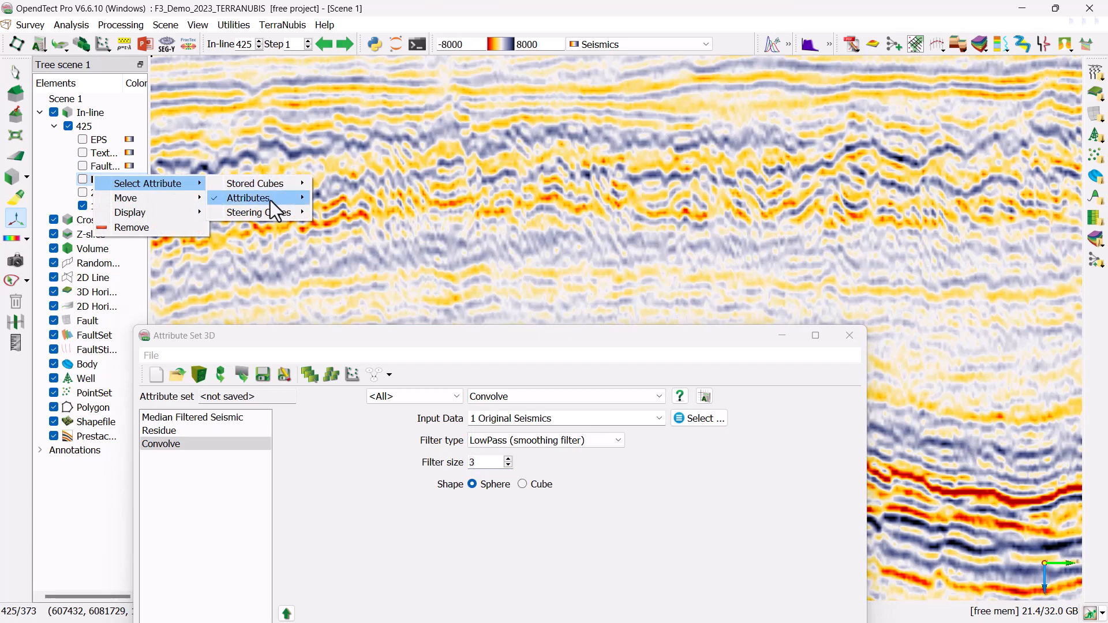
pyautogui.moveTo(270, 200)
pyautogui.click(346, 226)
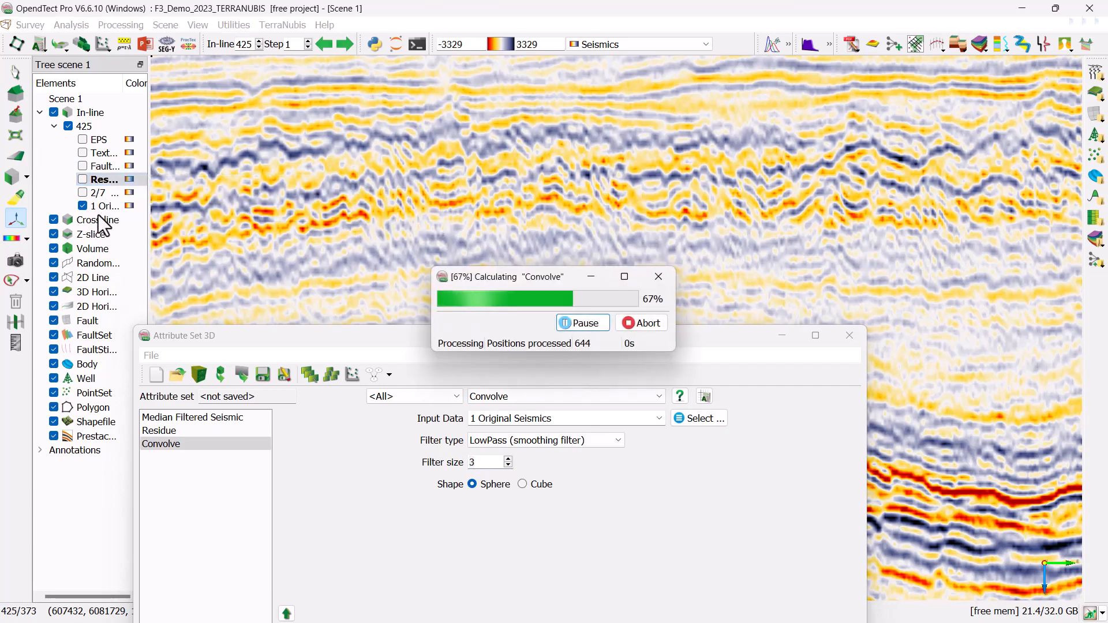
pyautogui.click(83, 179)
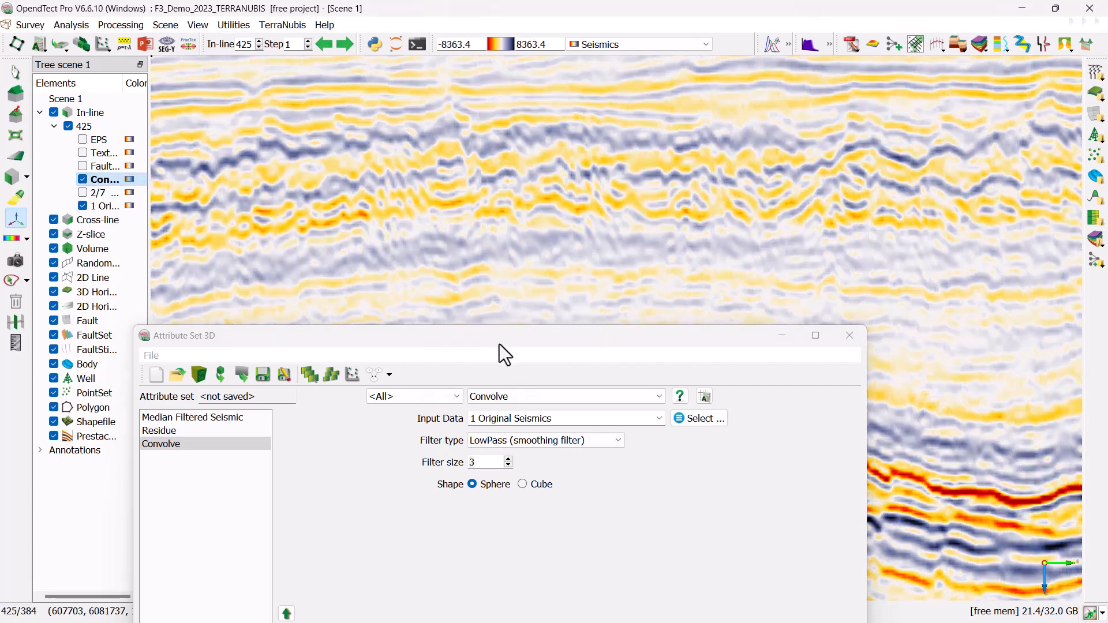
# Step: Toggle the Convolve layer off and on to compare its smoothing with the original seismics on in-line 425
pyautogui.moveTo(500, 344); pyautogui.dragTo(472, 569)
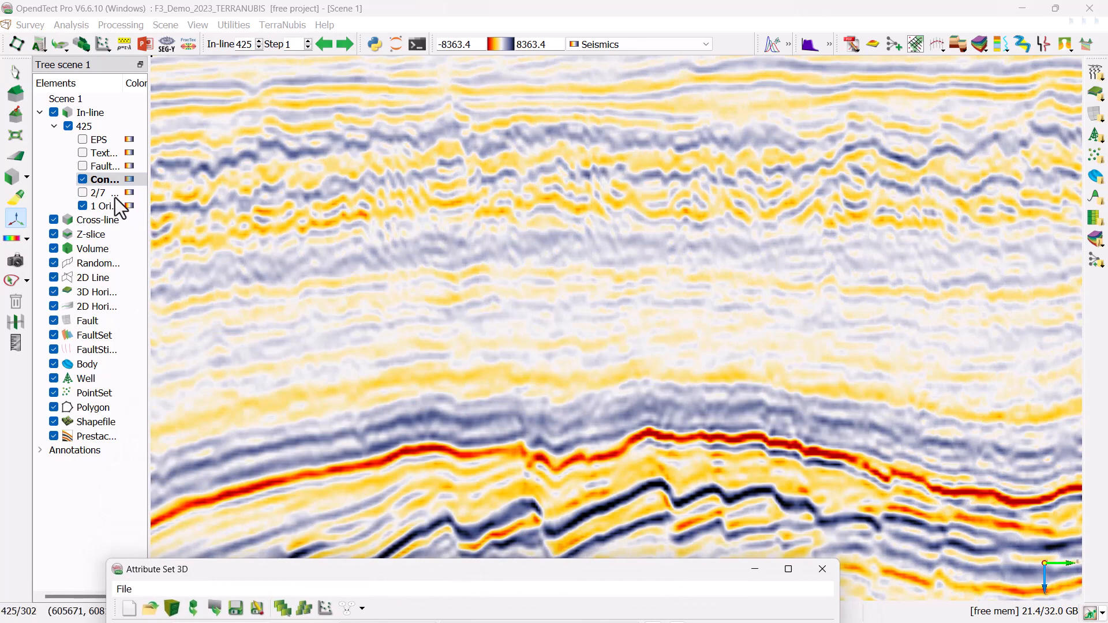
pyautogui.click(84, 180)
pyautogui.click(83, 180)
pyautogui.click(83, 180)
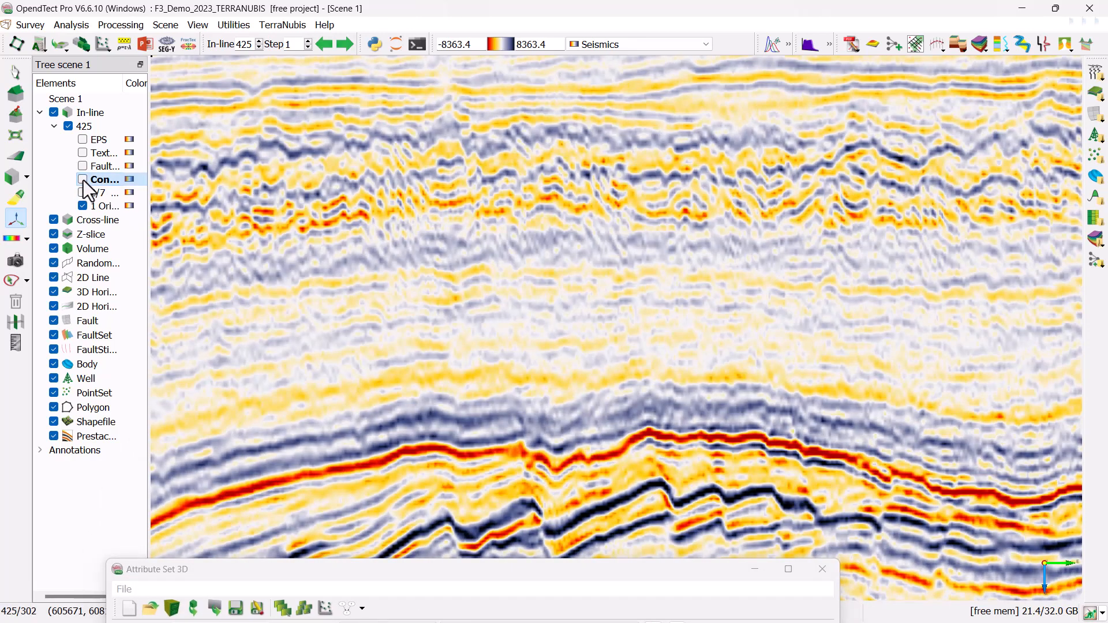
pyautogui.click(83, 180)
pyautogui.scroll(5, 379, 231)
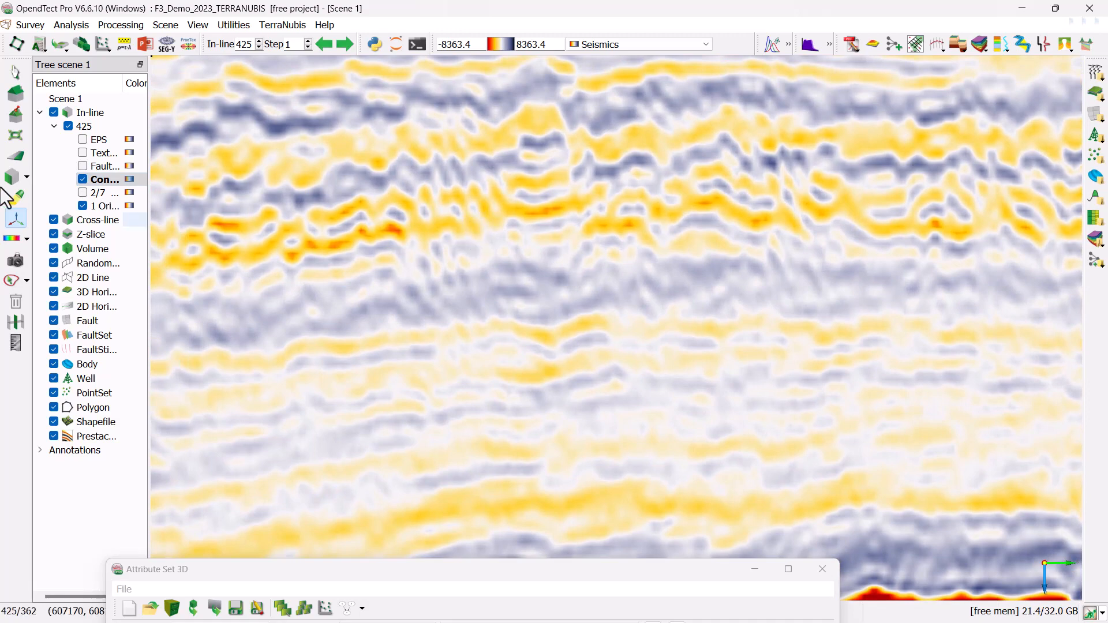
# Step: Toggle the Convolve layer on in-line 425 to compare it with the original seismics in the chaotic shallow interval
pyautogui.click(84, 180)
pyautogui.click(83, 180)
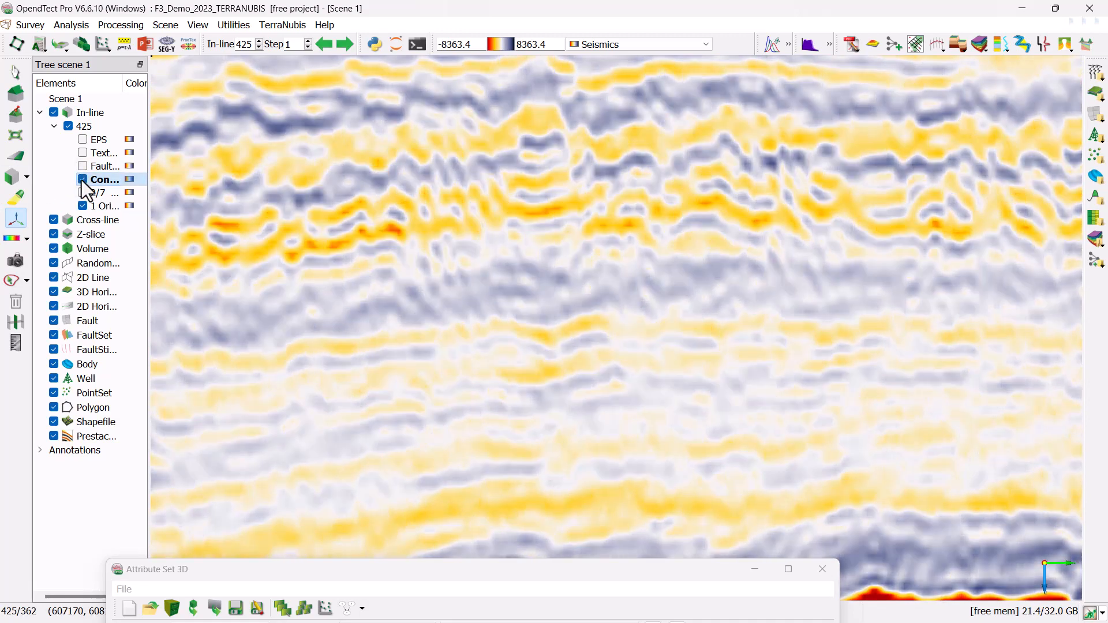
pyautogui.click(83, 180)
pyautogui.click(83, 180)
# Step: Compare the Convolve layer with the original seismics over the deeper faulted reflectors by switching its visibility off and on
pyautogui.scroll(-4, 580, 369)
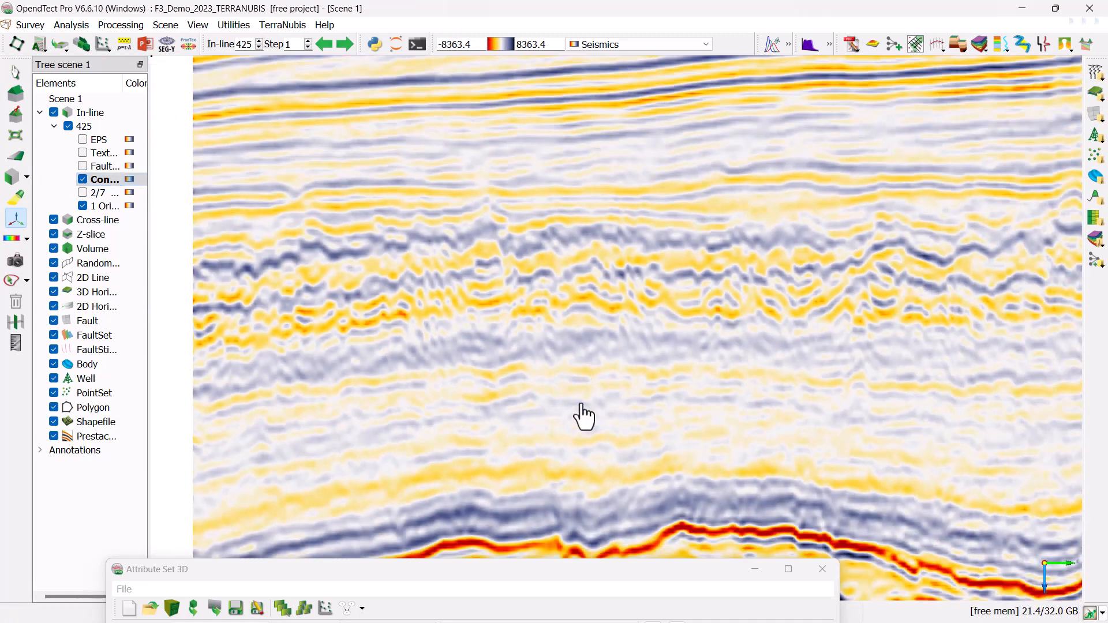
pyautogui.moveTo(581, 403); pyautogui.dragTo(411, 192, button='middle')
pyautogui.click(83, 180)
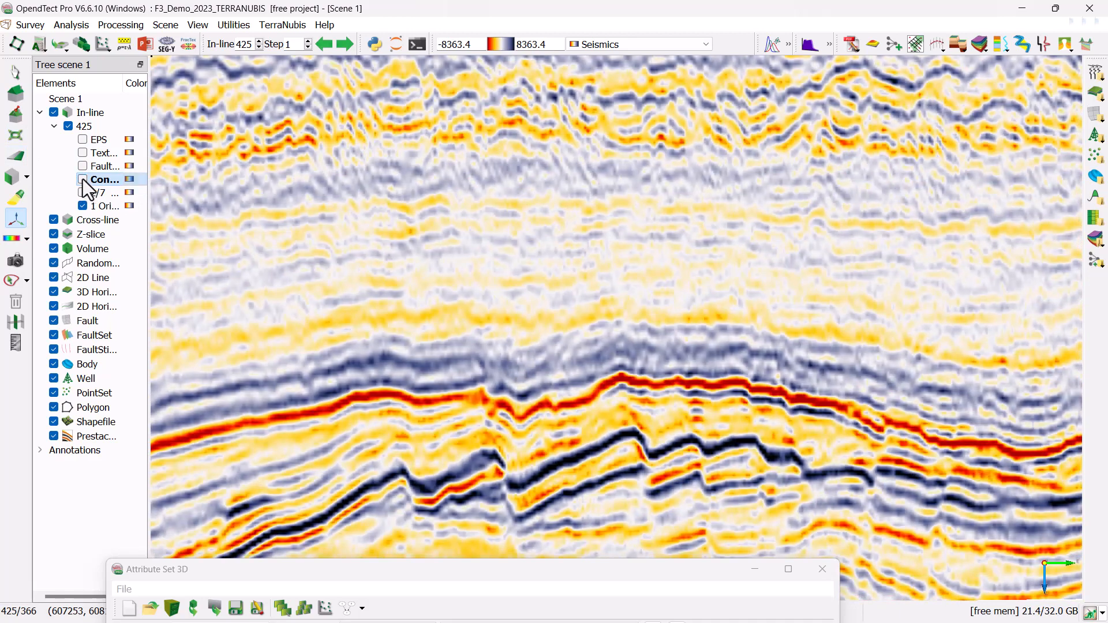
pyautogui.click(83, 181)
pyautogui.click(83, 180)
pyautogui.click(83, 180)
pyautogui.scroll(3, 471, 491)
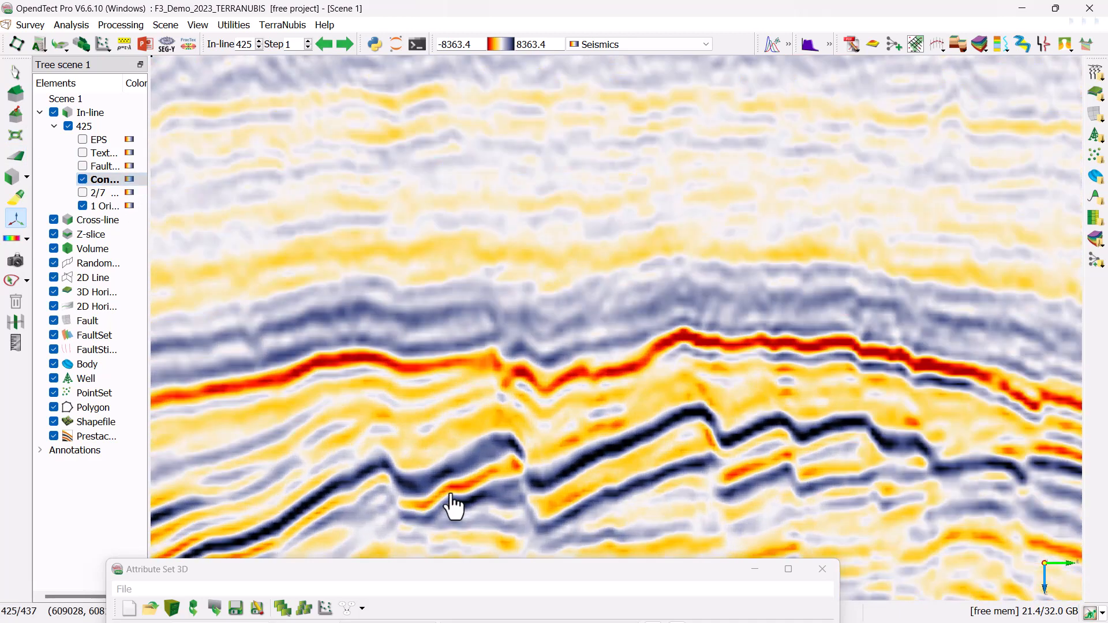
pyautogui.click(83, 181)
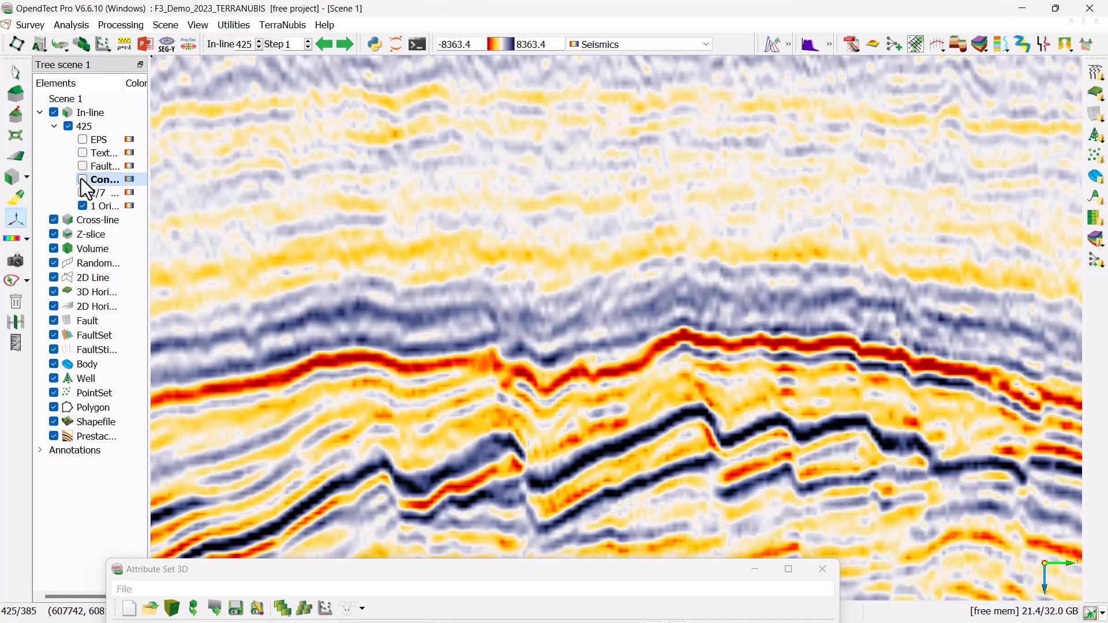
pyautogui.click(83, 180)
pyautogui.moveTo(438, 231); pyautogui.dragTo(450, 376, button='middle')
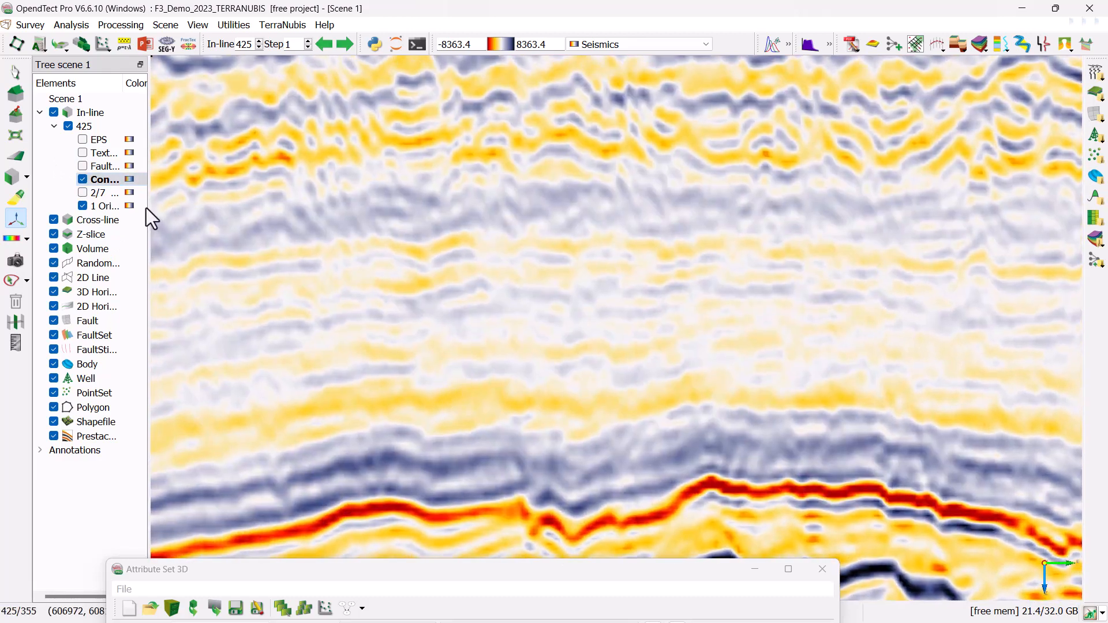
# Step: Hide the Convolve layer on in-line 425 and bring the Attribute Set window fully back into view
pyautogui.click(83, 179)
pyautogui.moveTo(600, 588); pyautogui.dragTo(713, 151)
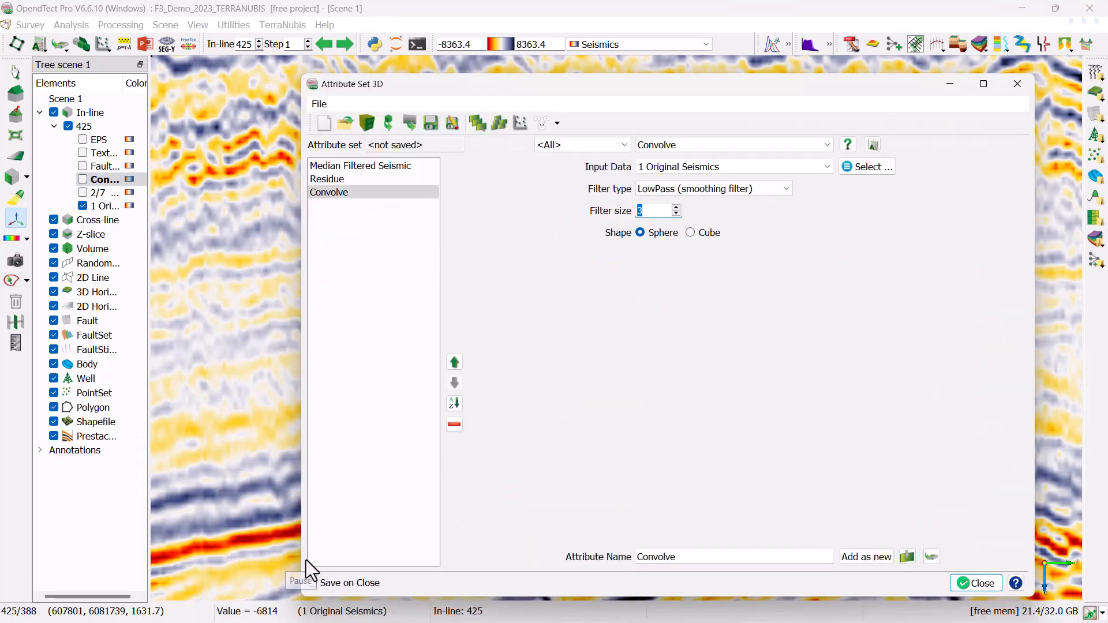
pyautogui.moveTo(480, 84); pyautogui.dragTo(503, 70)
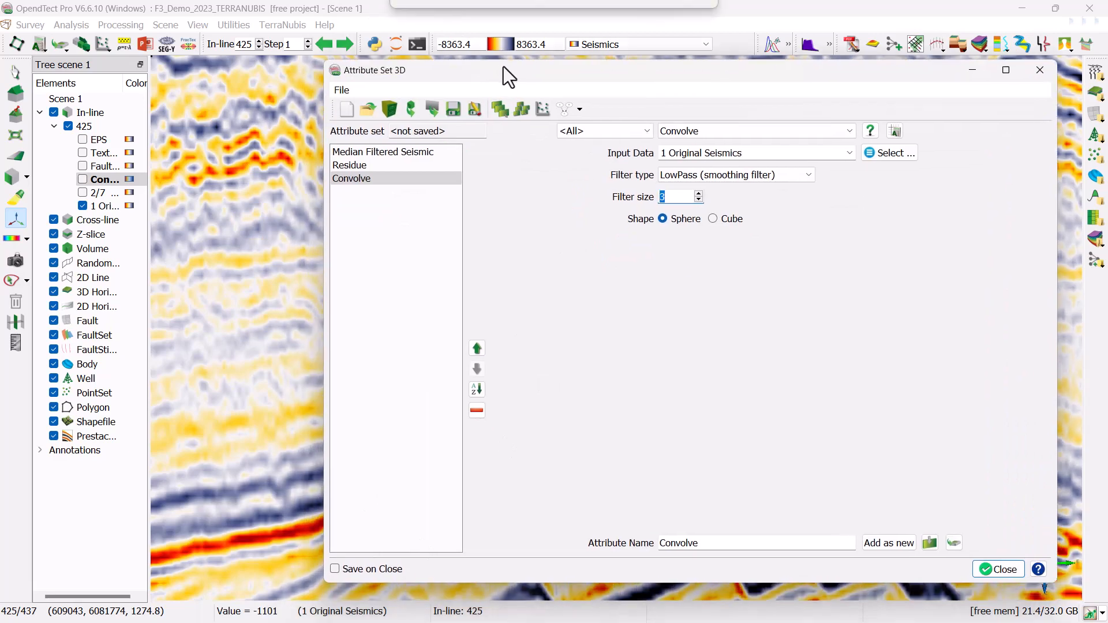
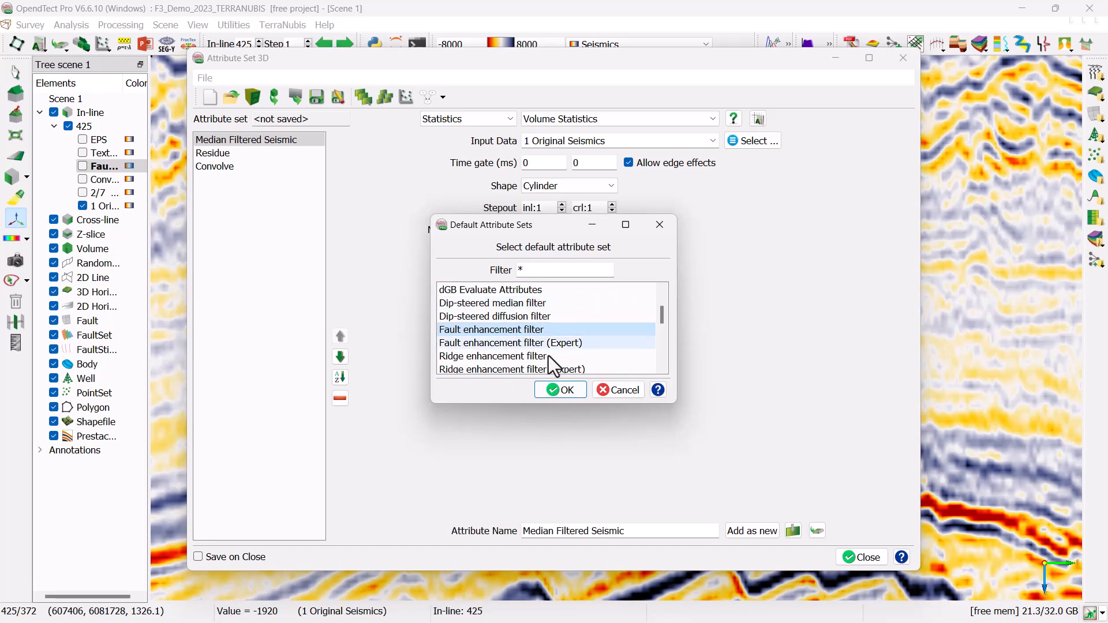
# Step: Choose the Fault enhancement filter default attribute set and assign 1 Original Seismics as its input cube
pyautogui.click(559, 392)
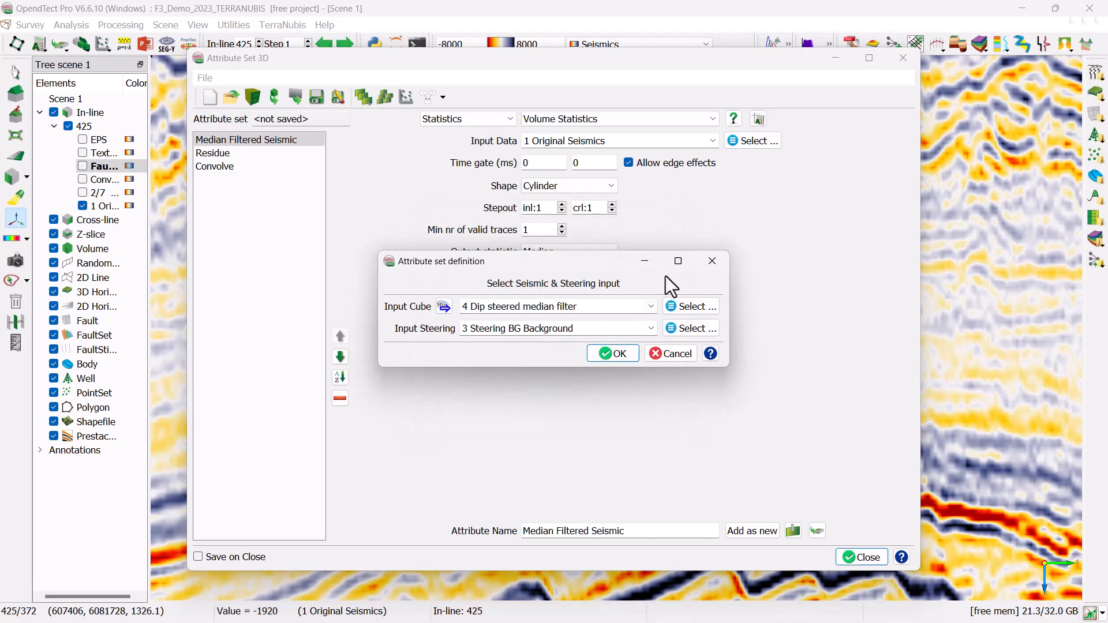
pyautogui.click(691, 307)
pyautogui.scroll(1, 487, 295)
pyautogui.click(491, 274)
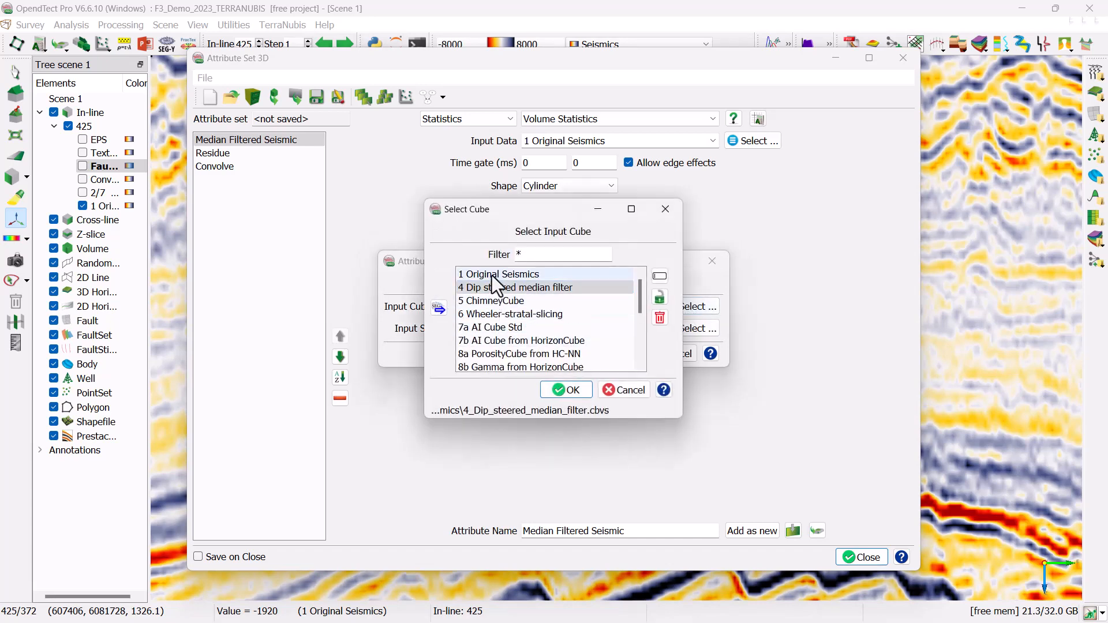
pyautogui.click(561, 389)
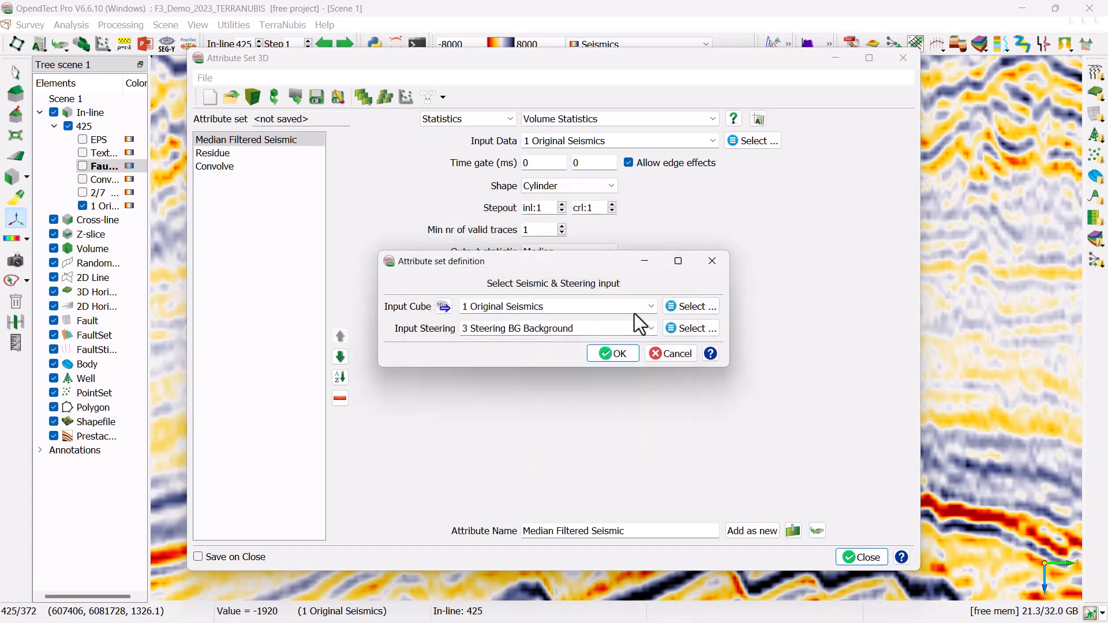
# Step: Set the input steering to 3a Steering PCA111 MF225 and load the default attribute set
pyautogui.click(690, 331)
pyautogui.click(507, 301)
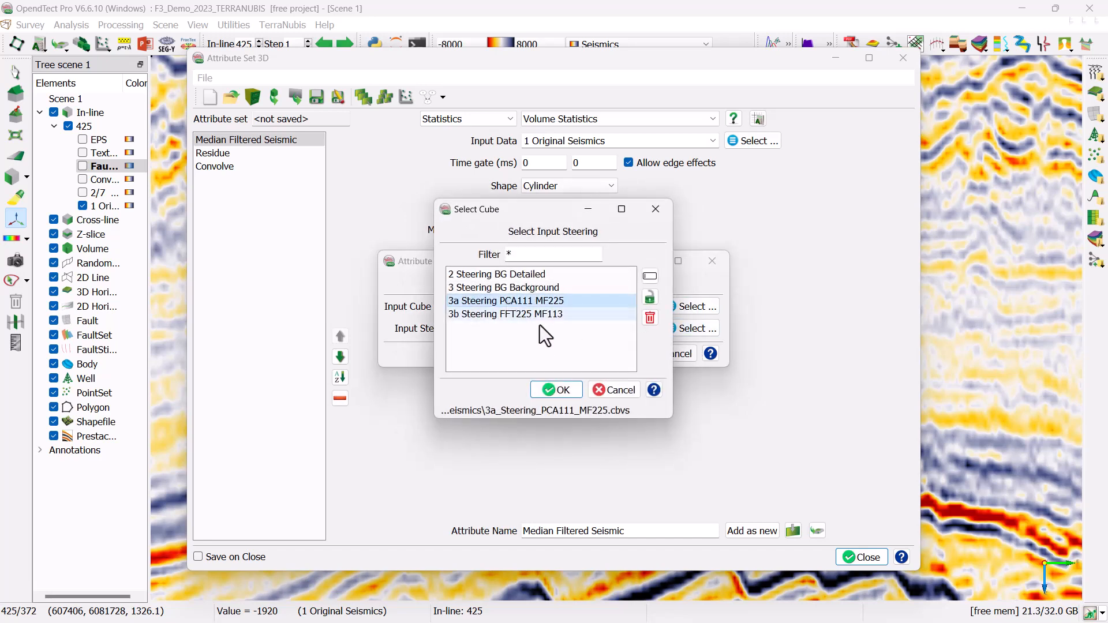
pyautogui.click(554, 390)
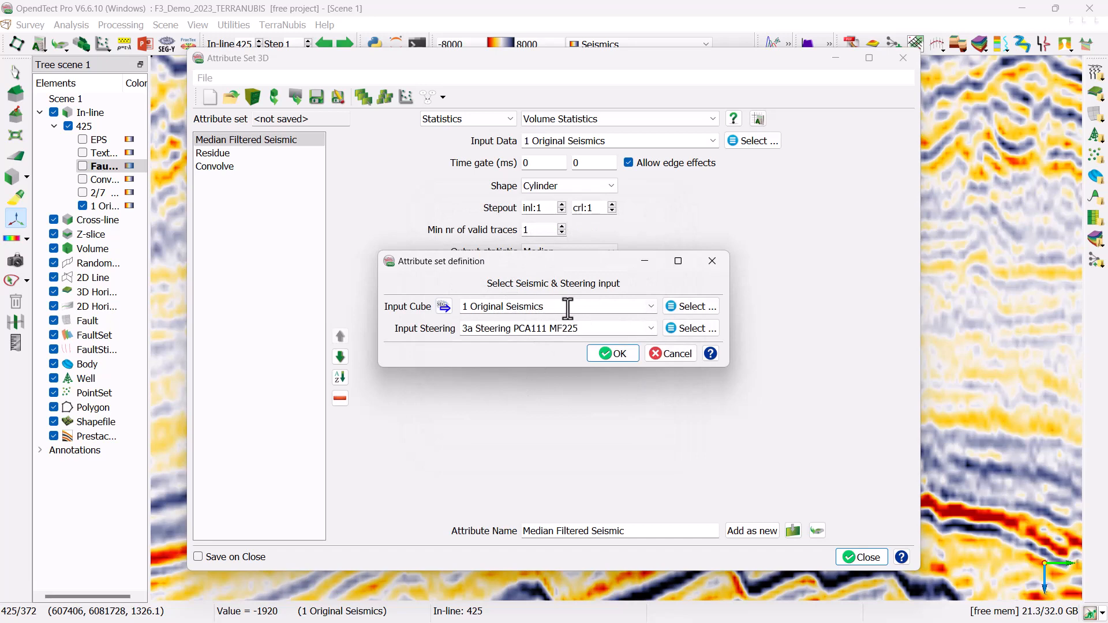
pyautogui.click(602, 350)
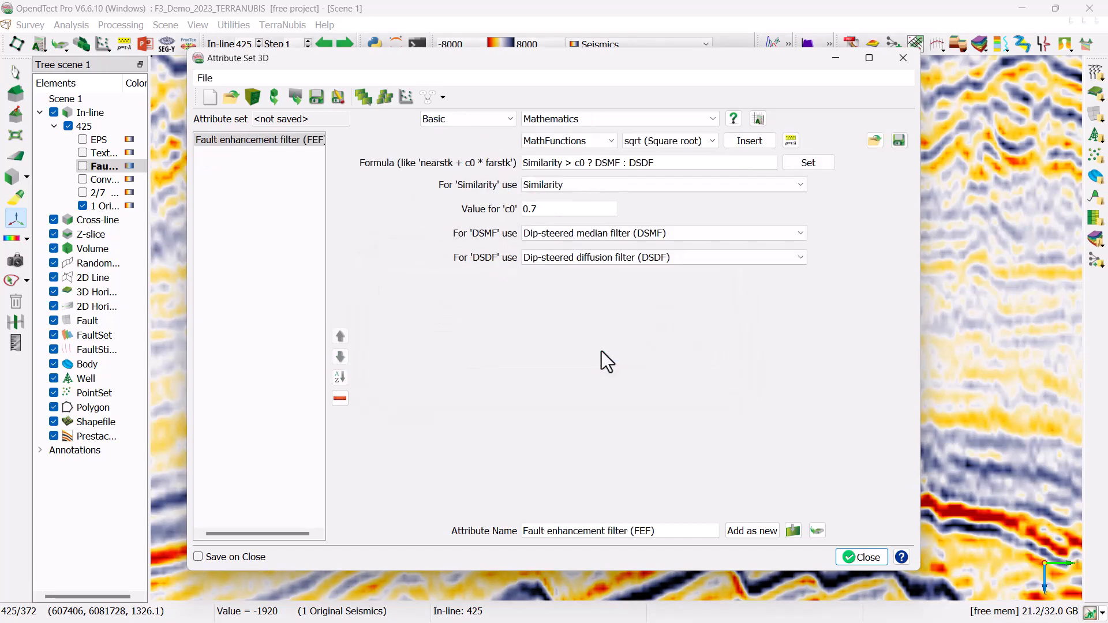
# Step: Examine the fault enhancement filter's formula, its c0 similarity threshold and the DSMF and DSDF inputs
pyautogui.moveTo(529, 65); pyautogui.dragTo(489, 177)
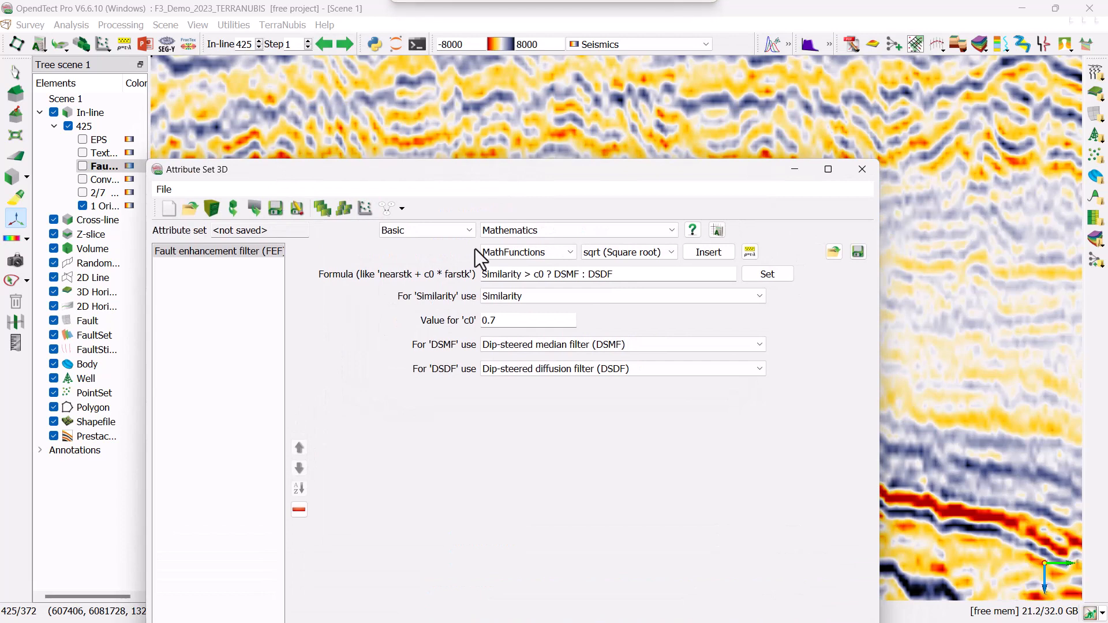
pyautogui.moveTo(509, 321); pyautogui.dragTo(470, 329)
pyautogui.click(501, 320)
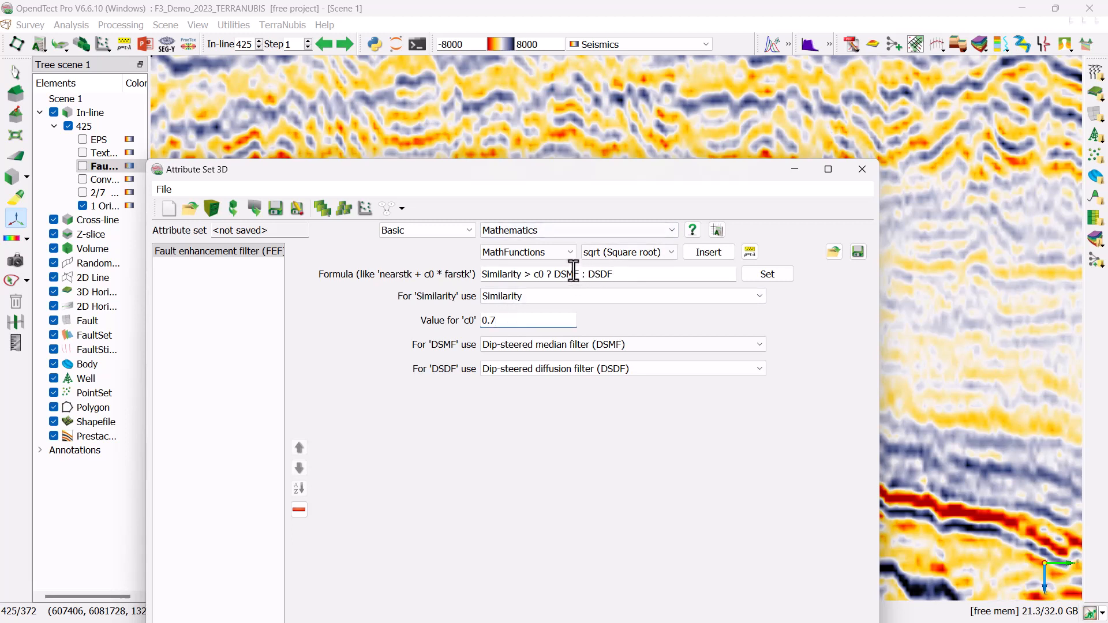
pyautogui.moveTo(616, 276); pyautogui.dragTo(553, 276)
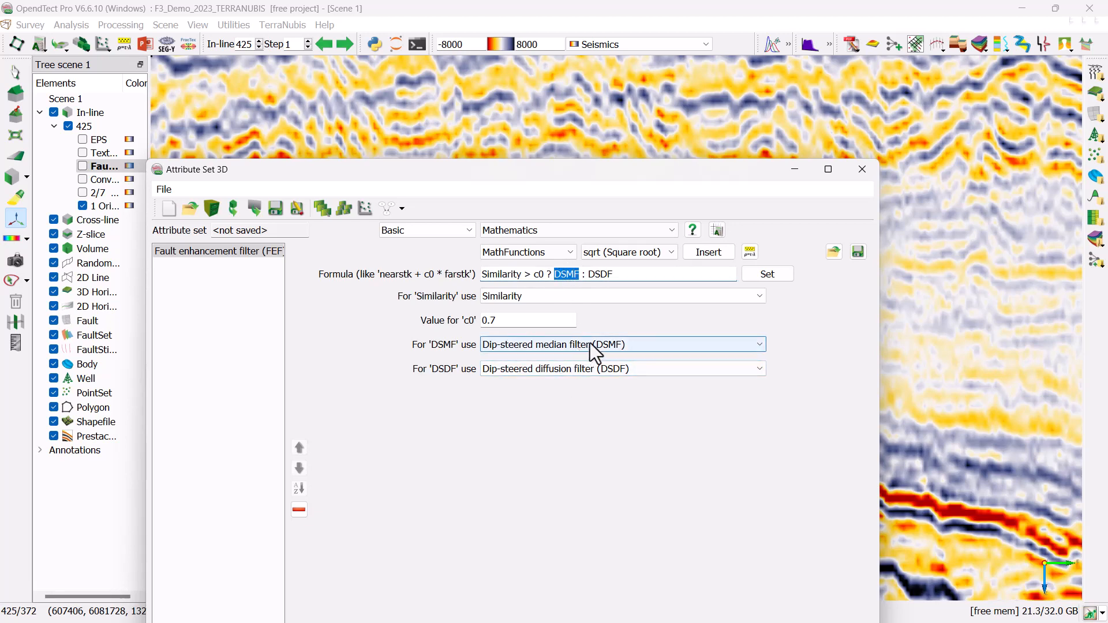
pyautogui.moveTo(440, 171); pyautogui.dragTo(365, 89)
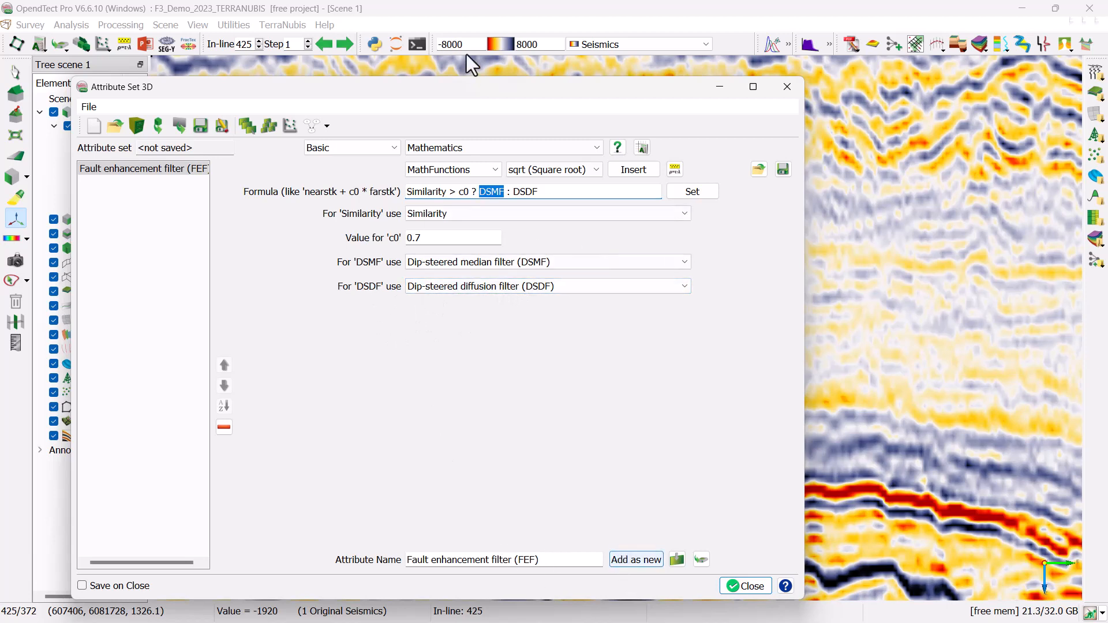
# Step: Evaluate the fault enhancement filter's c0 parameter with initial value 0.1, increment 0.1 and 9 steps, and calculate the slices
pyautogui.moveTo(403, 87); pyautogui.dragTo(429, 237)
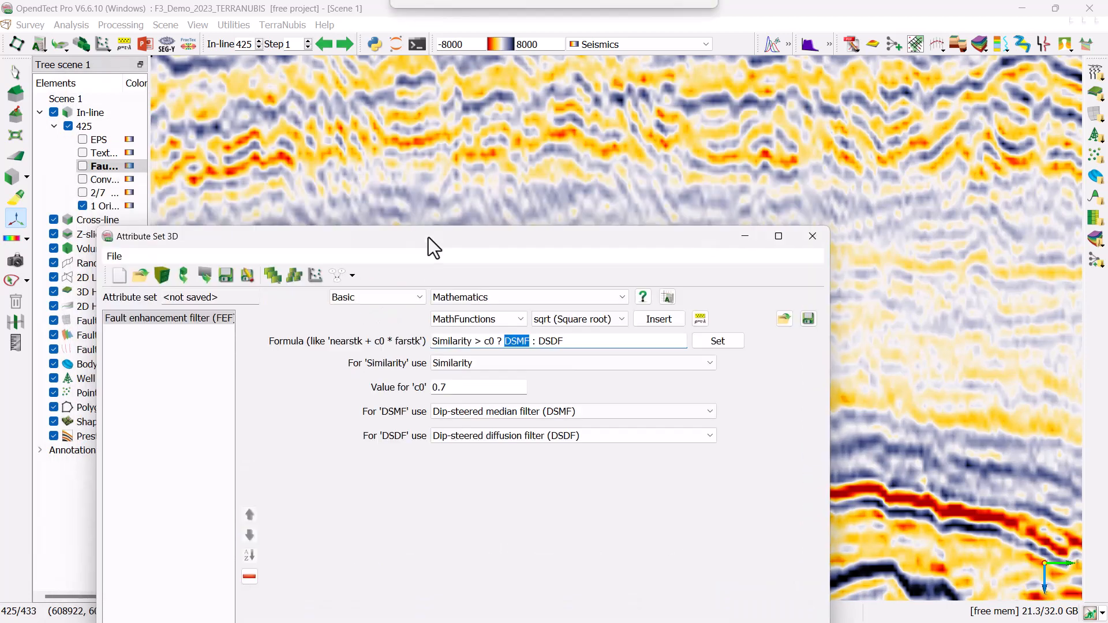
pyautogui.click(272, 275)
pyautogui.moveTo(417, 396); pyautogui.dragTo(363, 262)
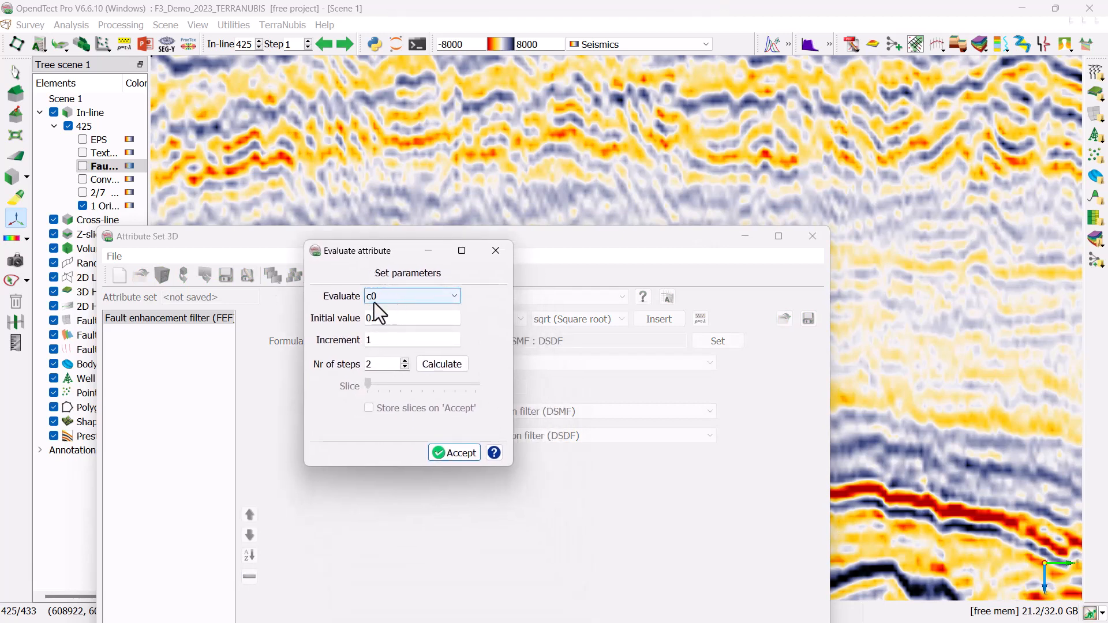
pyautogui.write('1')
pyautogui.moveTo(378, 340); pyautogui.dragTo(317, 336)
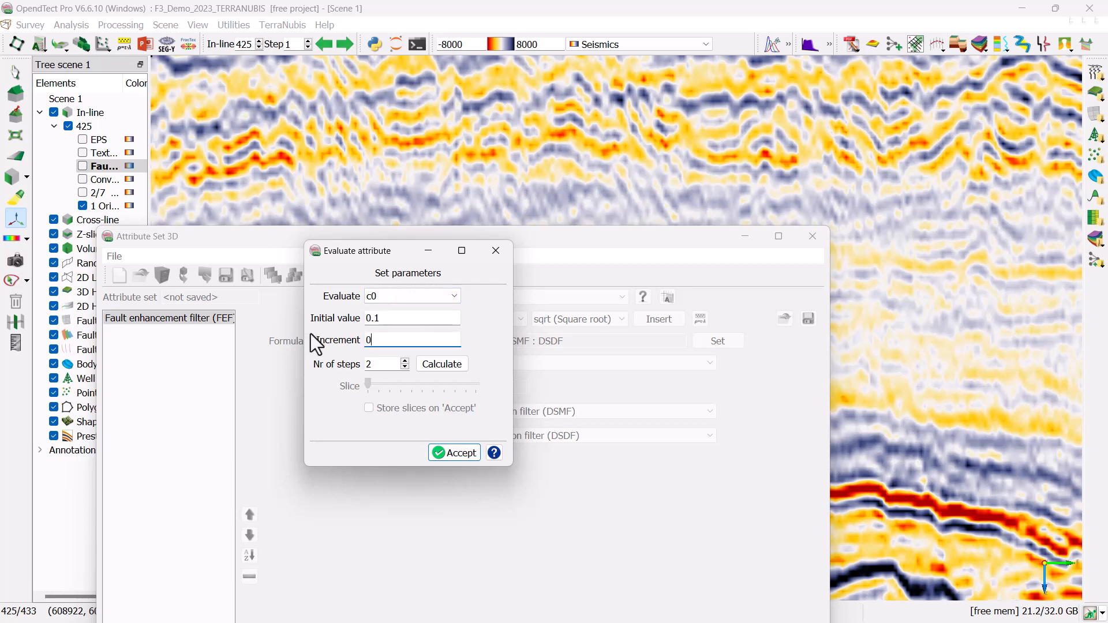
pyautogui.click(404, 360)
pyautogui.click(436, 363)
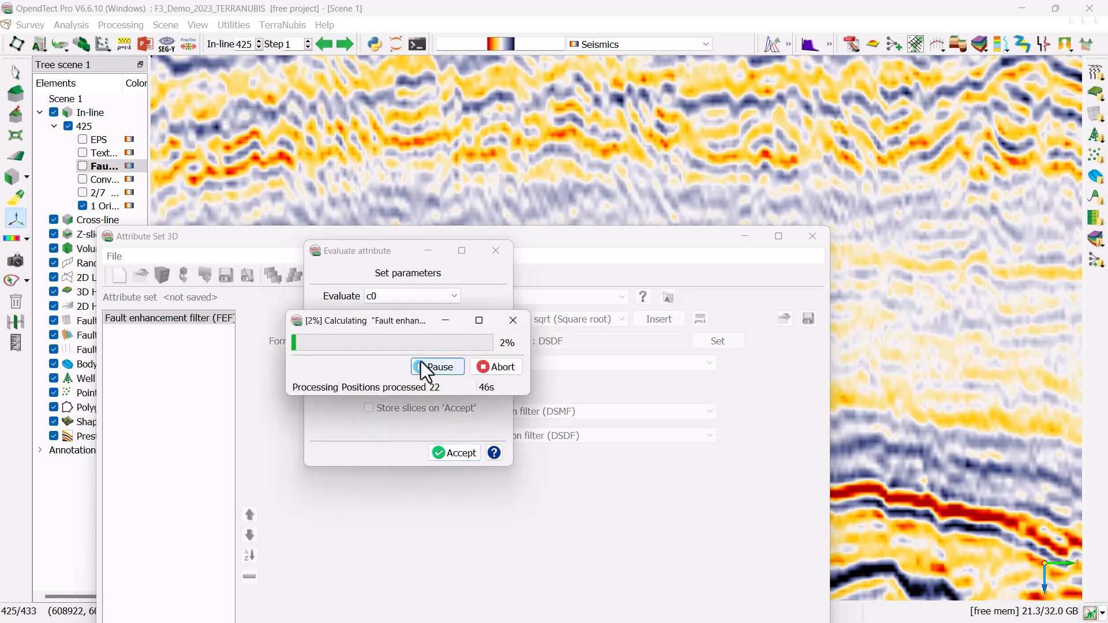
pyautogui.moveTo(389, 322); pyautogui.dragTo(376, 137)
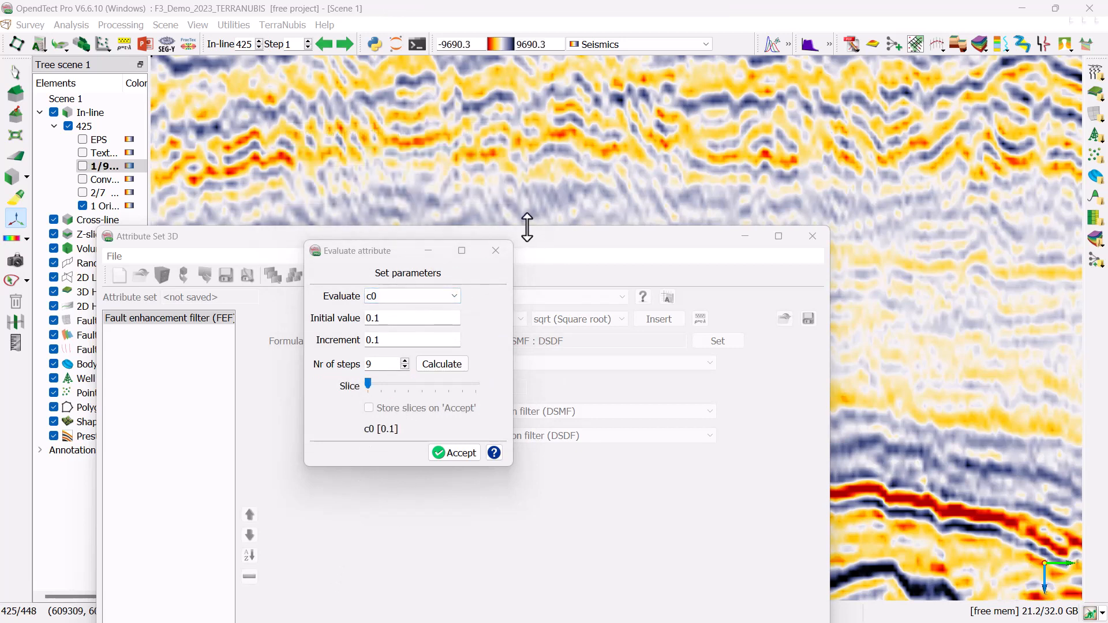
# Step: Show the evaluated fault enhancement layer on in-line 425, move through its slices to c0 0.7 and accept that value
pyautogui.click(82, 166)
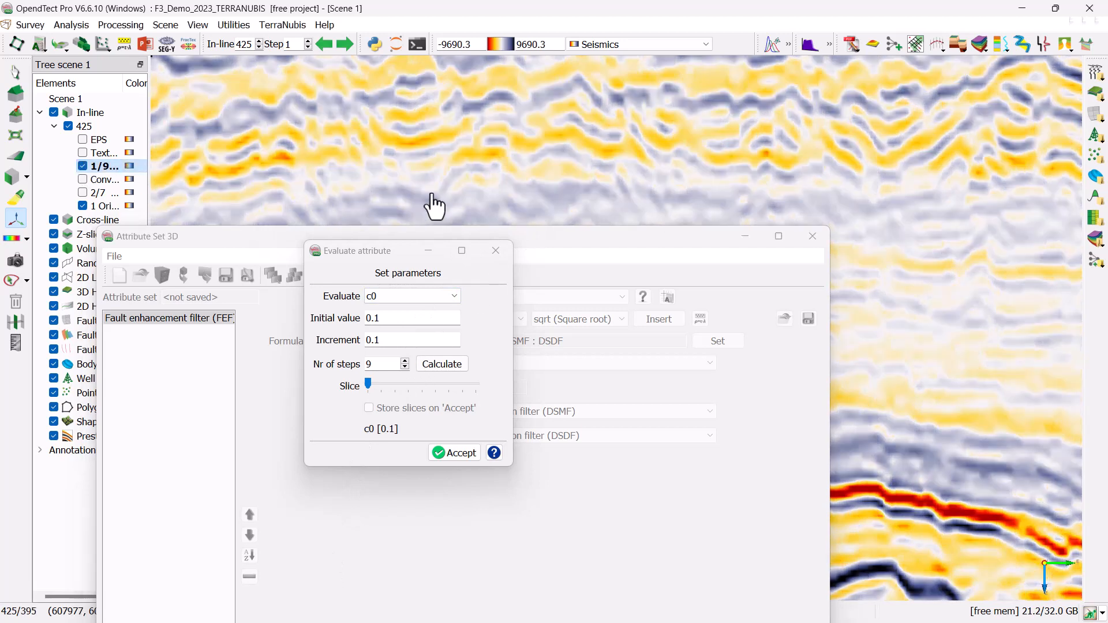
pyautogui.moveTo(542, 238); pyautogui.dragTo(358, 539)
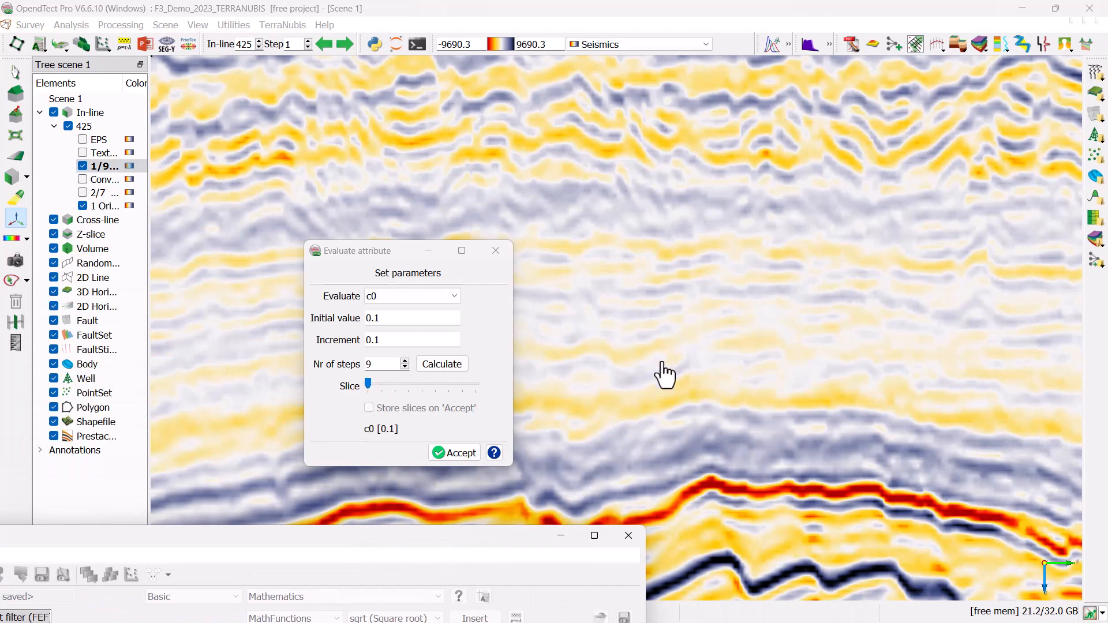
pyautogui.moveTo(673, 465); pyautogui.dragTo(606, 329, button='middle')
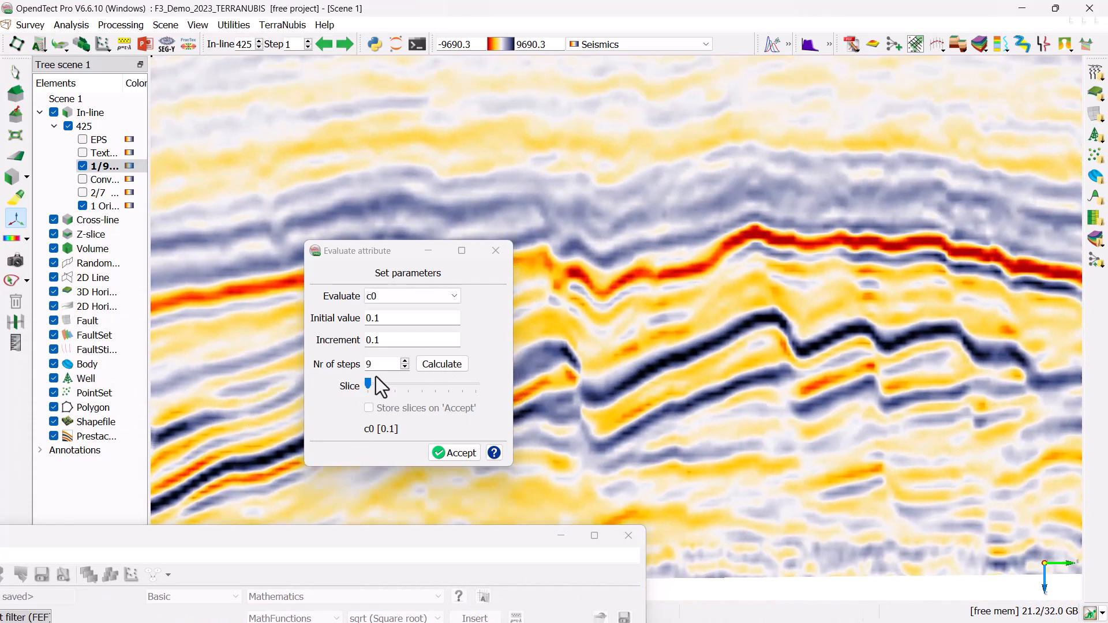
pyautogui.moveTo(366, 387); pyautogui.dragTo(445, 383)
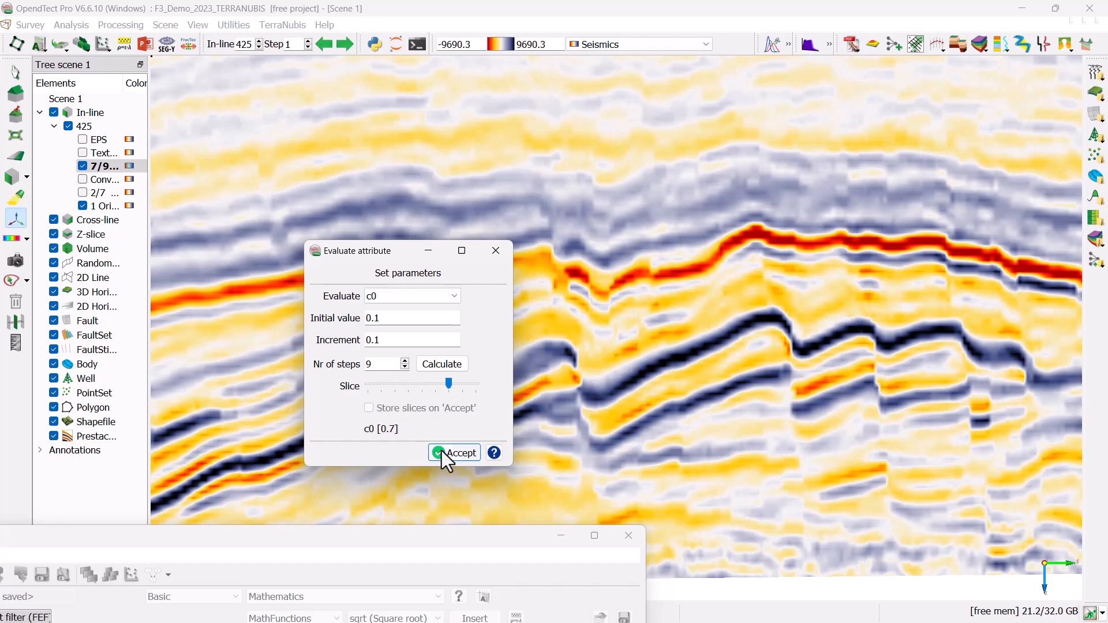
# Step: Move the Attribute Set window off the faulted section and close it
pyautogui.moveTo(453, 538); pyautogui.dragTo(624, 126)
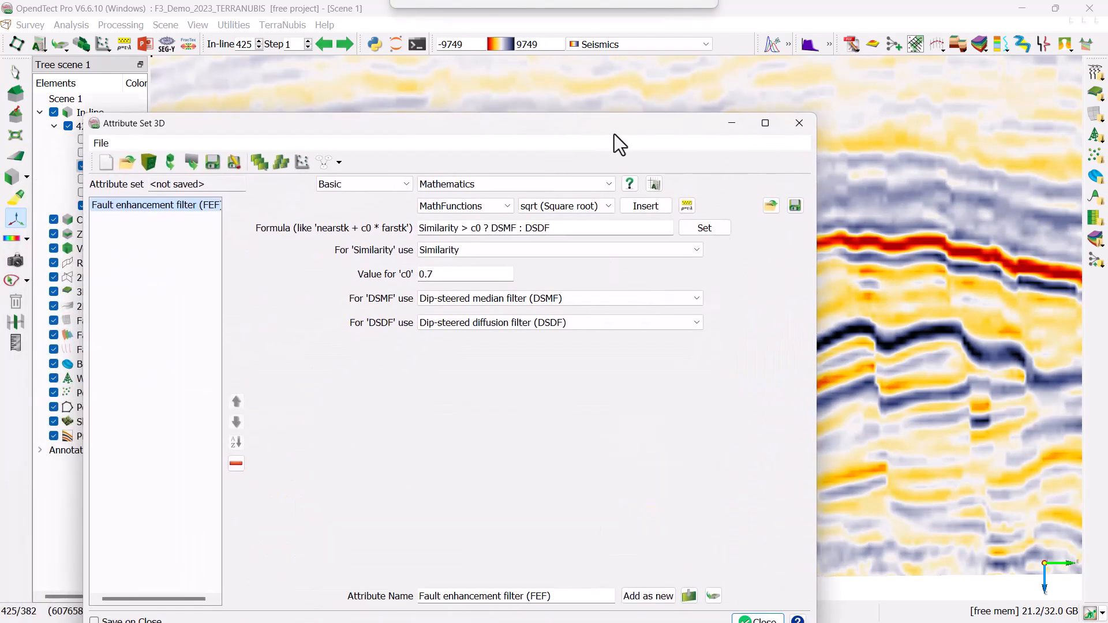
pyautogui.moveTo(266, 128); pyautogui.dragTo(200, 396)
pyautogui.click(732, 391)
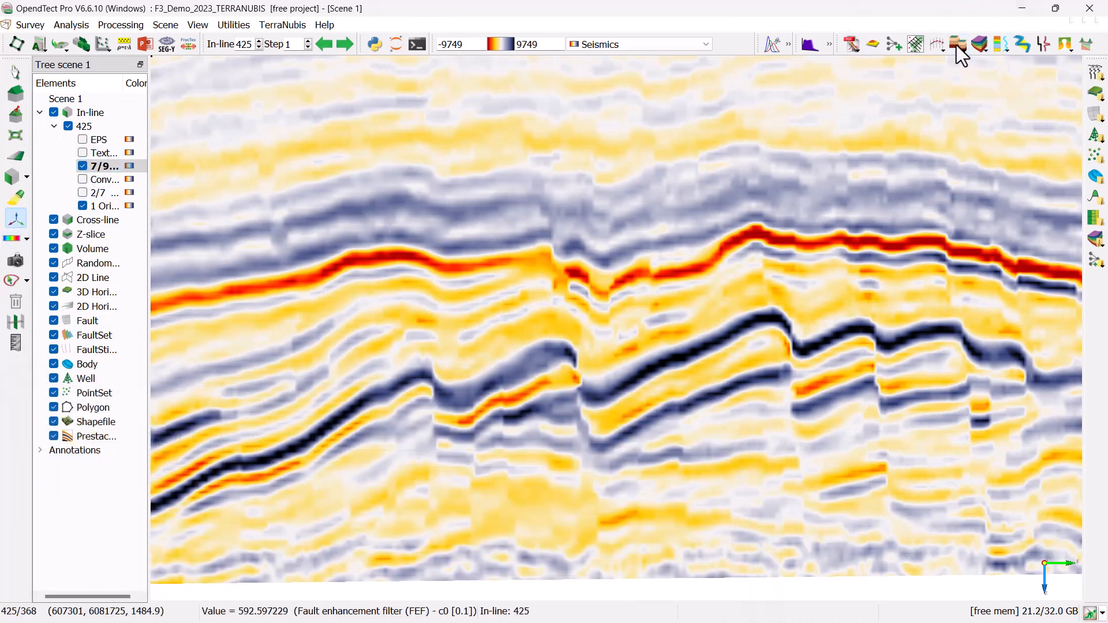
# Step: Open the Edge-Preserving Smoother from the Faults and Fractures filters and display its advanced parameters
pyautogui.click(976, 78)
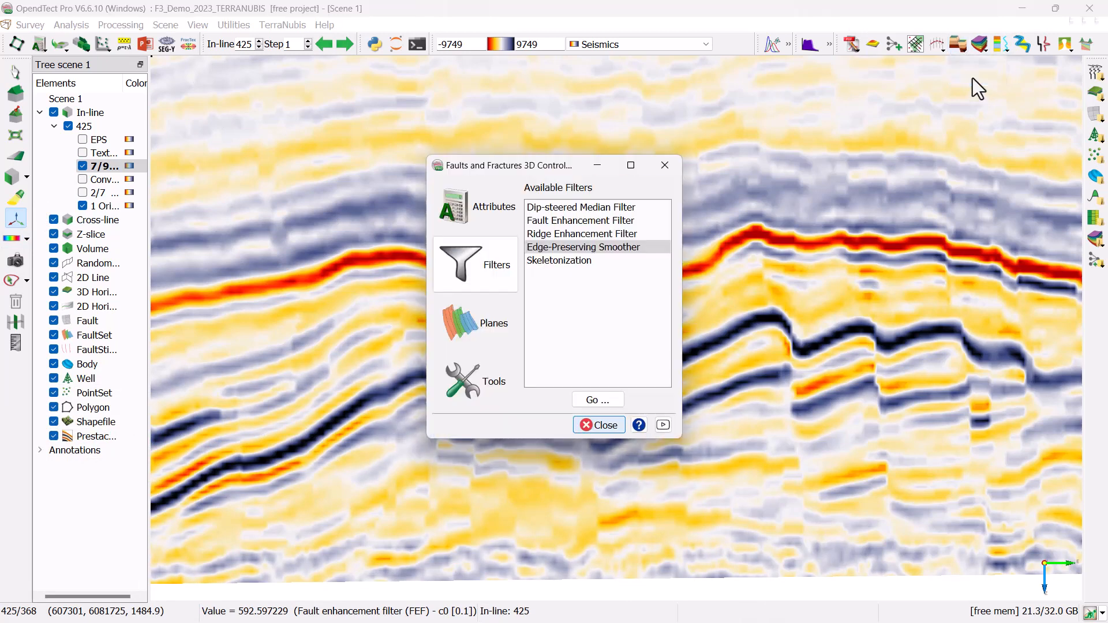
pyautogui.moveTo(497, 168); pyautogui.dragTo(407, 163)
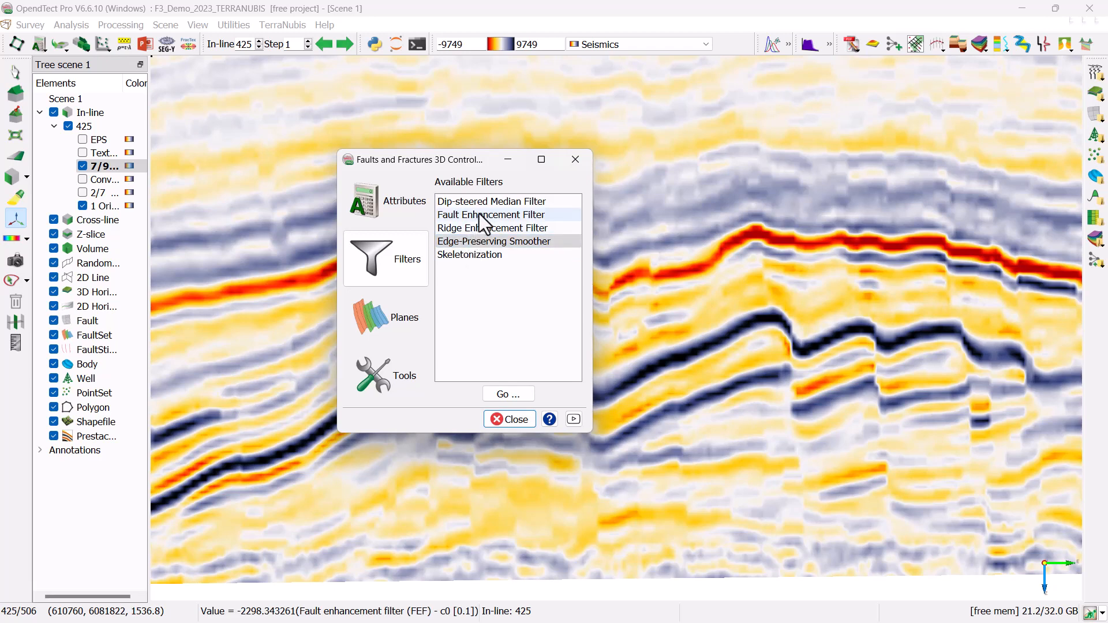
pyautogui.click(495, 240)
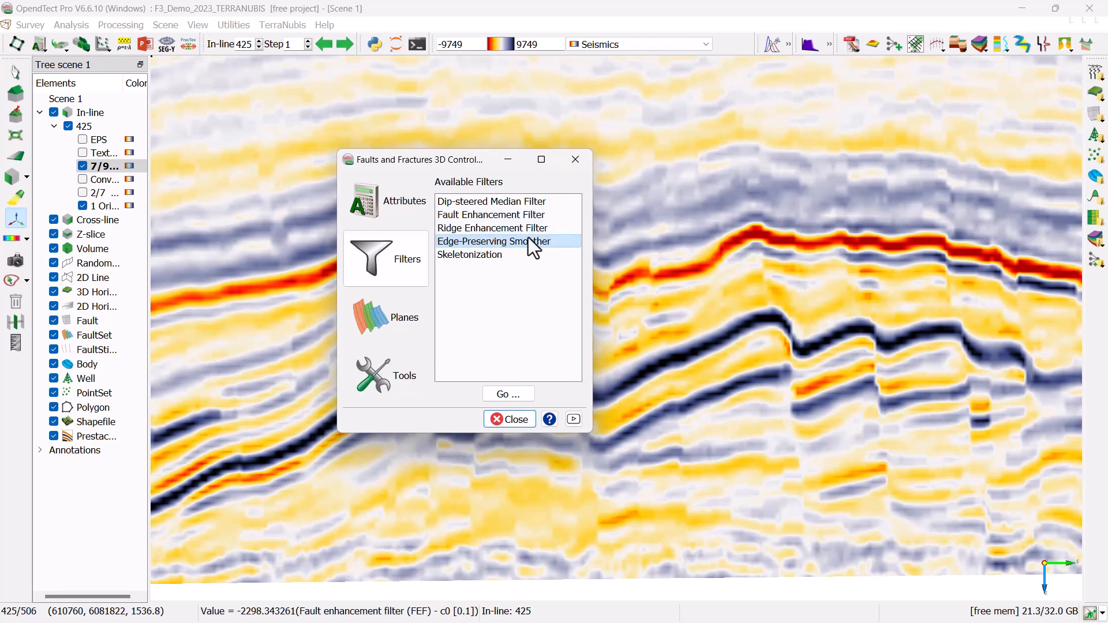
pyautogui.click(497, 395)
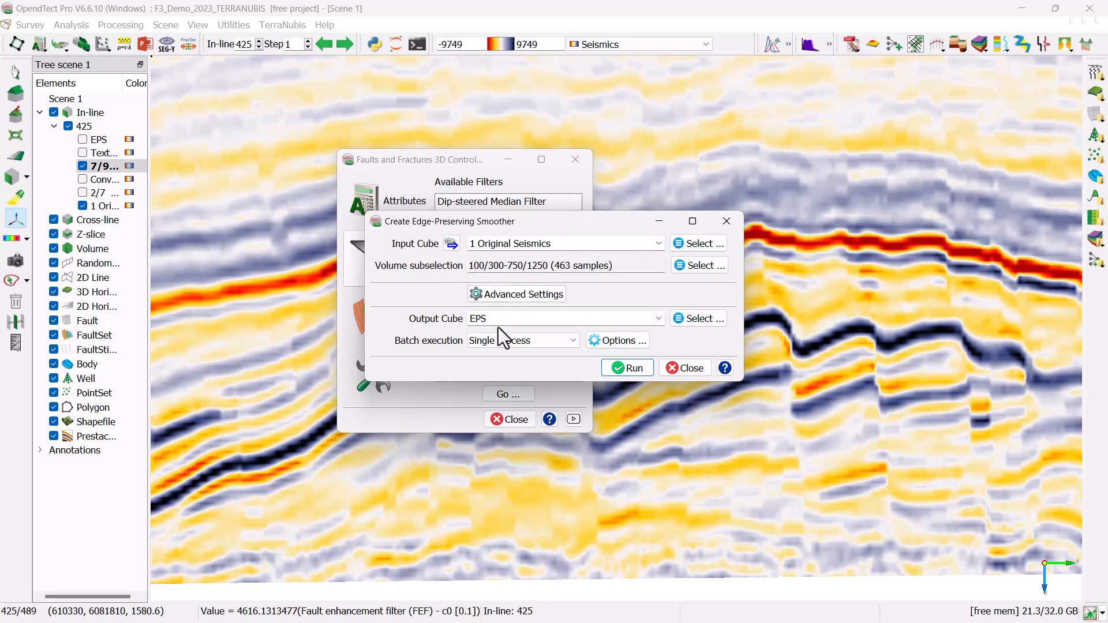
pyautogui.moveTo(502, 317); pyautogui.dragTo(383, 330)
pyautogui.click(512, 294)
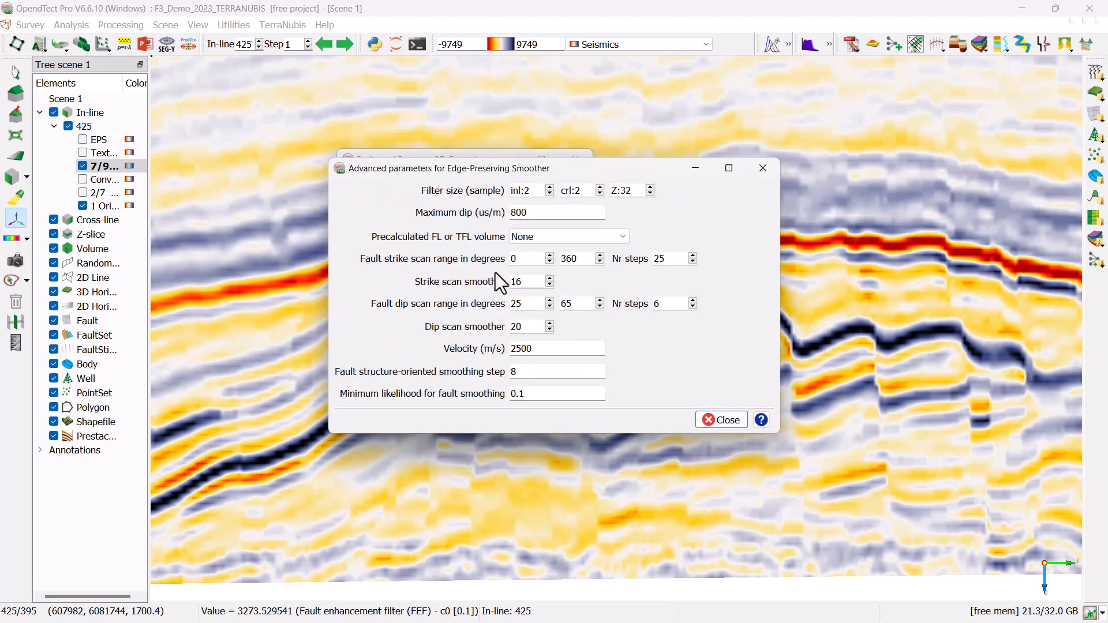
# Step: Review the Edge-Preserving Smoother's advanced parameters, including the fault dip scan range, and close them without changes
pyautogui.moveTo(488, 171); pyautogui.dragTo(324, 185)
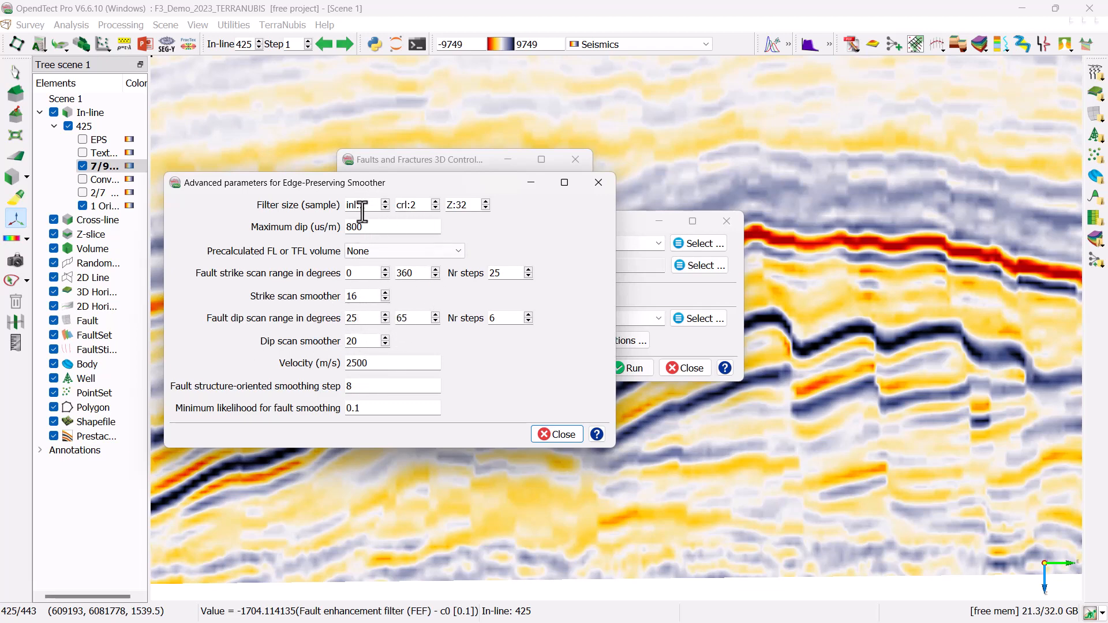
pyautogui.moveTo(396, 188); pyautogui.dragTo(337, 238)
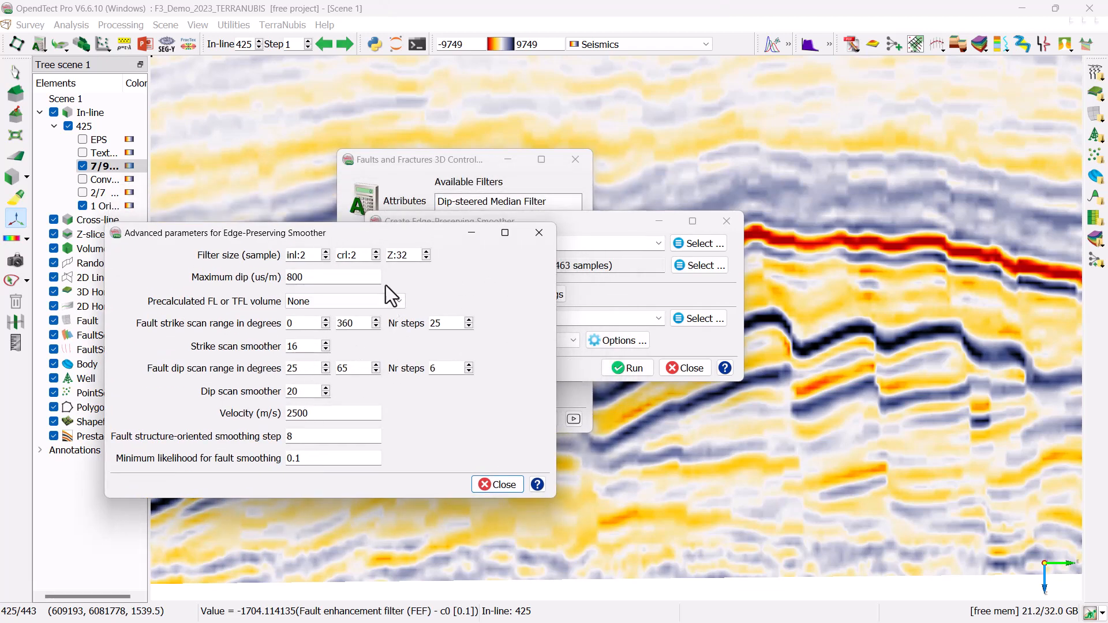
pyautogui.moveTo(324, 235); pyautogui.dragTo(274, 247)
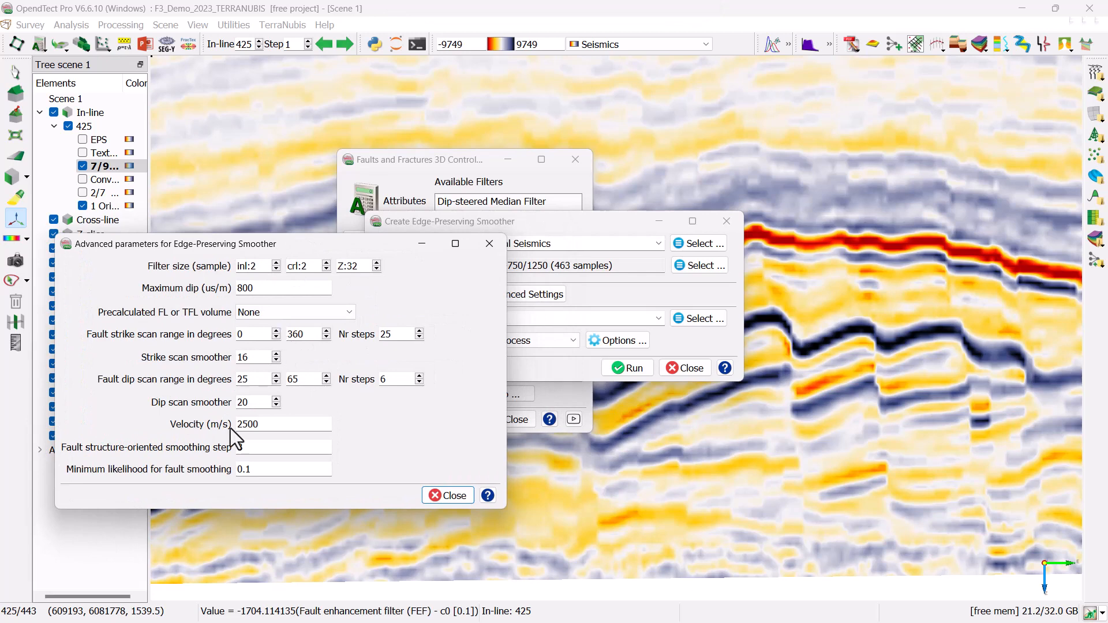
pyautogui.click(297, 379)
pyautogui.moveTo(250, 382); pyautogui.dragTo(230, 379)
pyautogui.moveTo(307, 378); pyautogui.dragTo(281, 376)
pyautogui.click(249, 382)
pyautogui.click(300, 379)
pyautogui.click(449, 495)
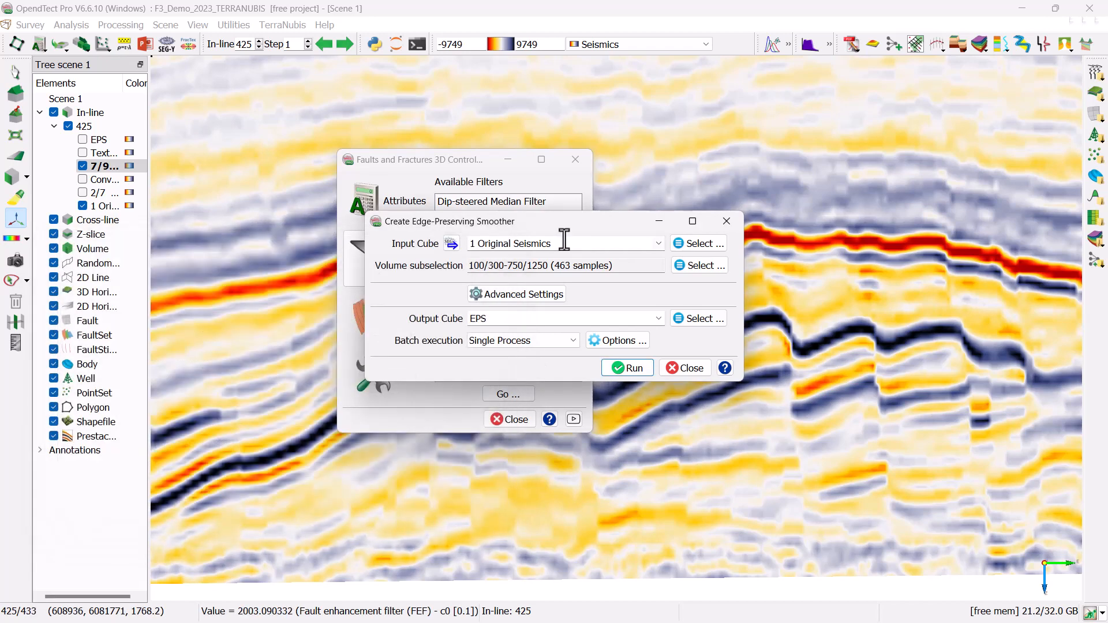
# Step: Start the Edge-Preserving Smoother on 1 Original Seismics with output cube EPS, and close its progress viewer and the fault filter windows
pyautogui.click(631, 369)
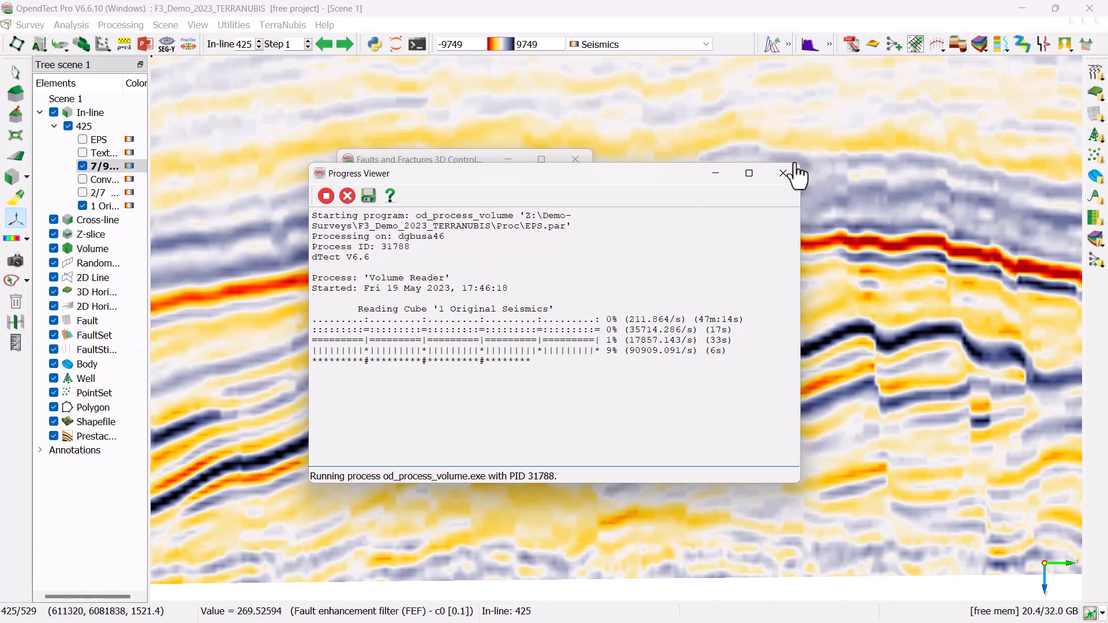
pyautogui.click(780, 176)
pyautogui.click(575, 349)
pyautogui.click(684, 368)
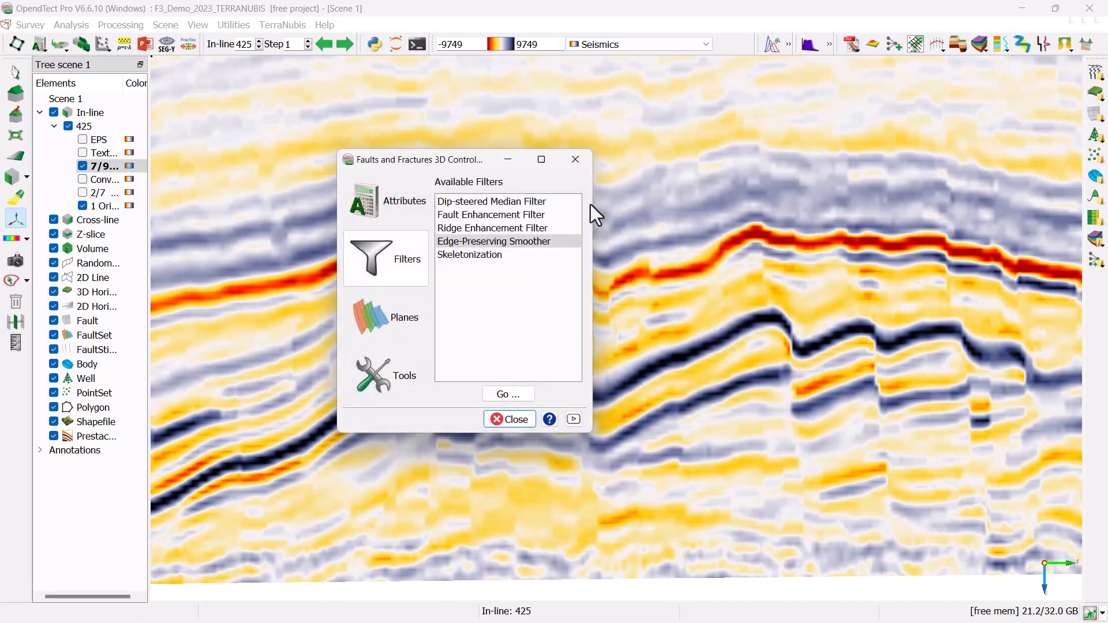
pyautogui.click(575, 159)
# Step: Show the EPS layer on in-line 425 and inspect the faulted section
pyautogui.click(83, 140)
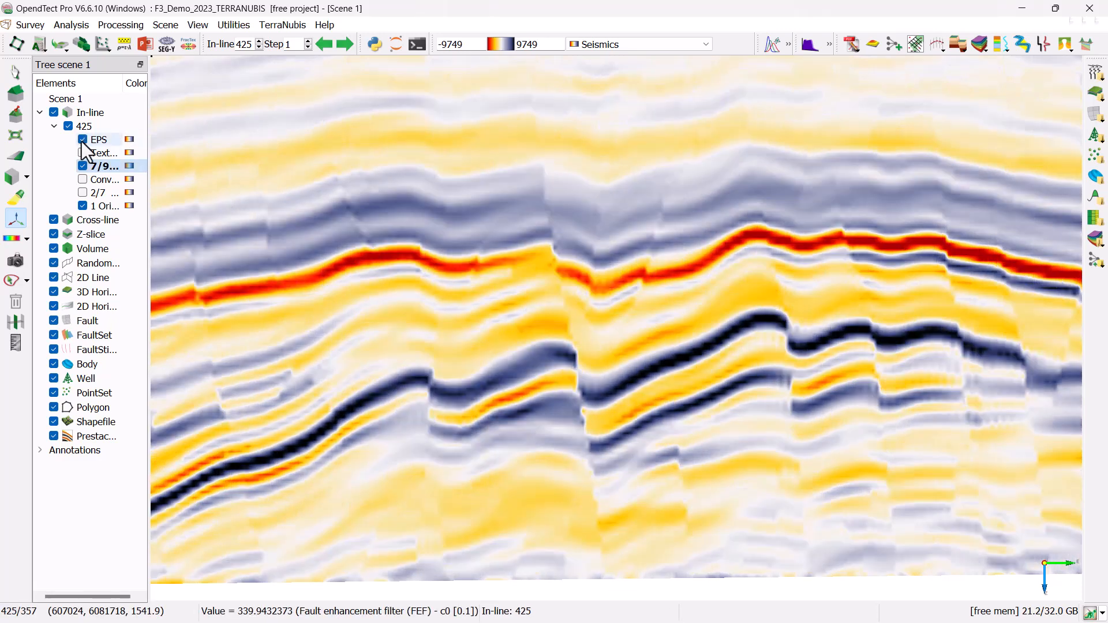
pyautogui.scroll(-4, 626, 369)
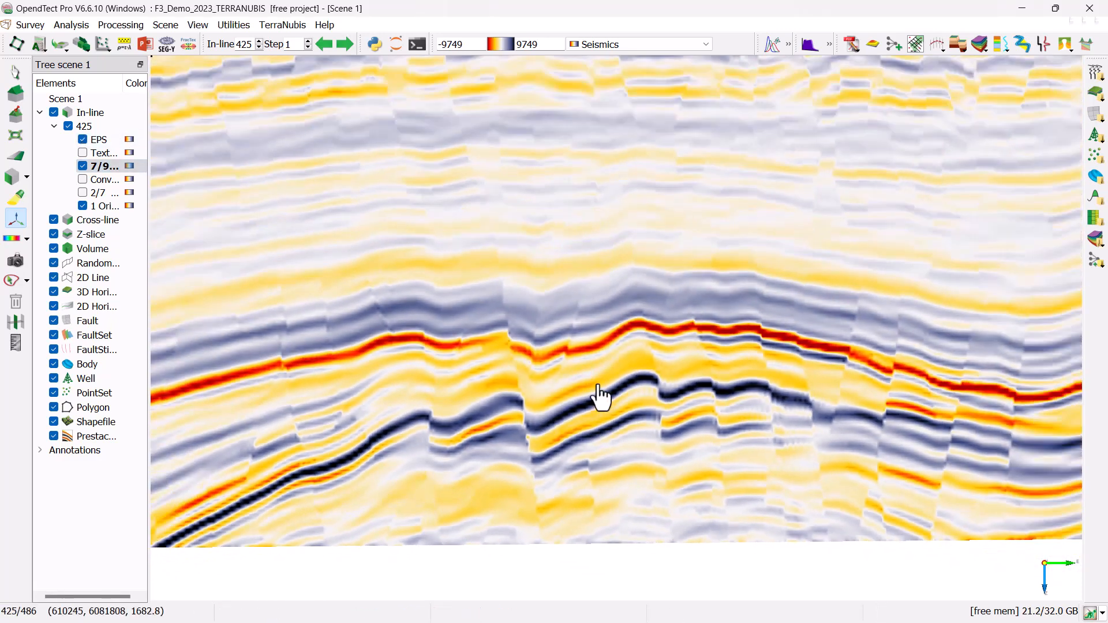
pyautogui.moveTo(598, 390); pyautogui.dragTo(596, 415, button='middle')
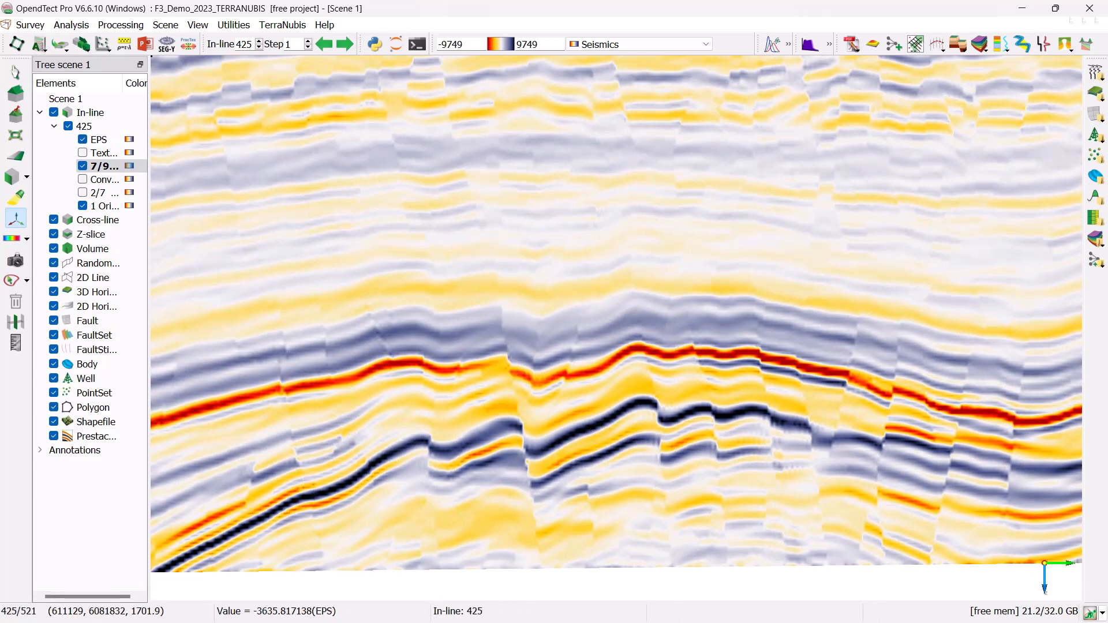
pyautogui.moveTo(531, 399); pyautogui.dragTo(545, 372, button='middle')
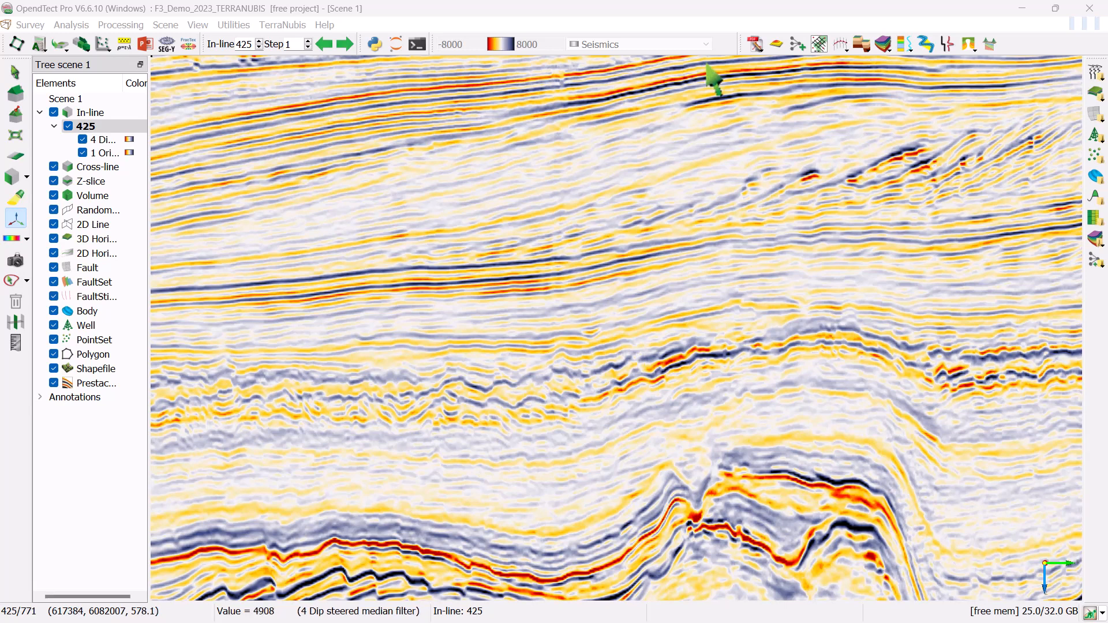
# Step: Open the pre-trained models of the Machine Learning Control Center and move the window clear of the seismic section
pyautogui.click(797, 44)
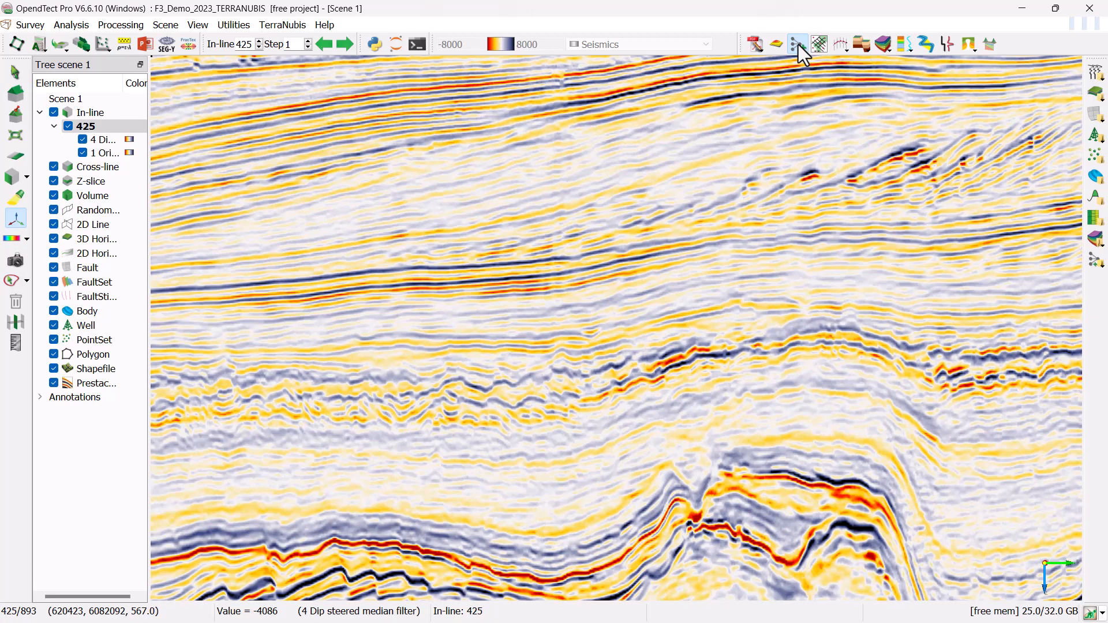
pyautogui.click(798, 44)
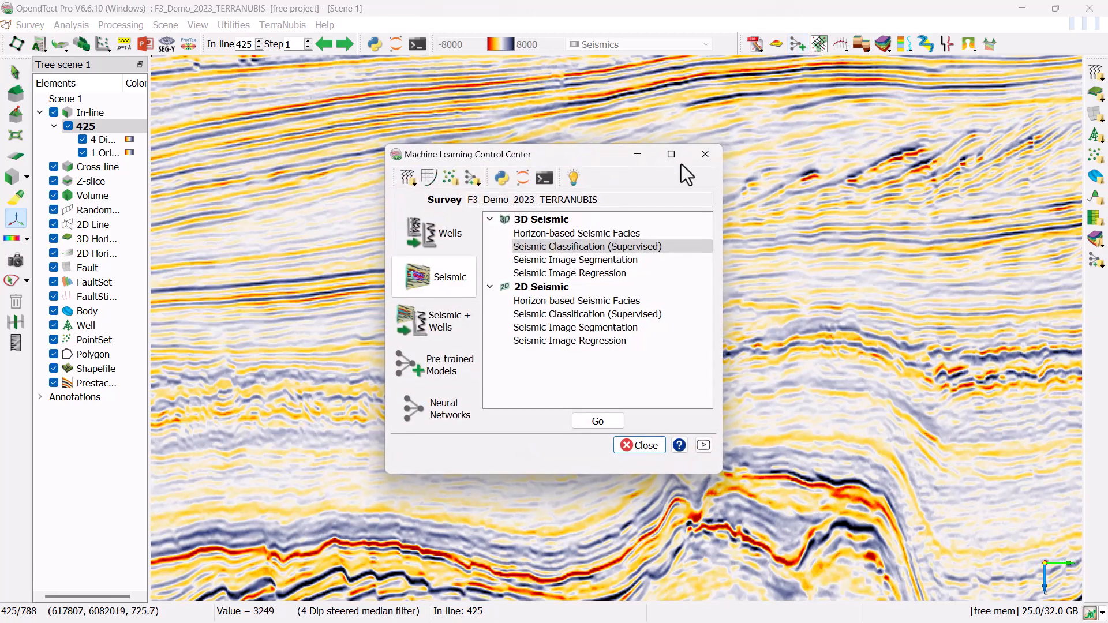
pyautogui.click(322, 357)
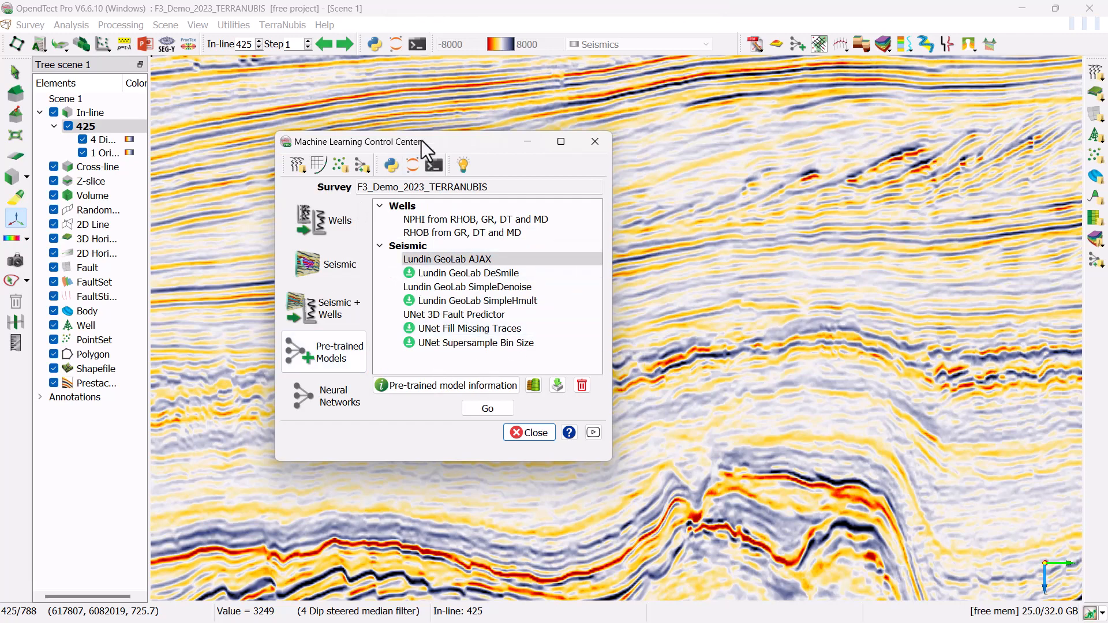
pyautogui.moveTo(421, 140); pyautogui.dragTo(224, 110)
pyautogui.click(259, 230)
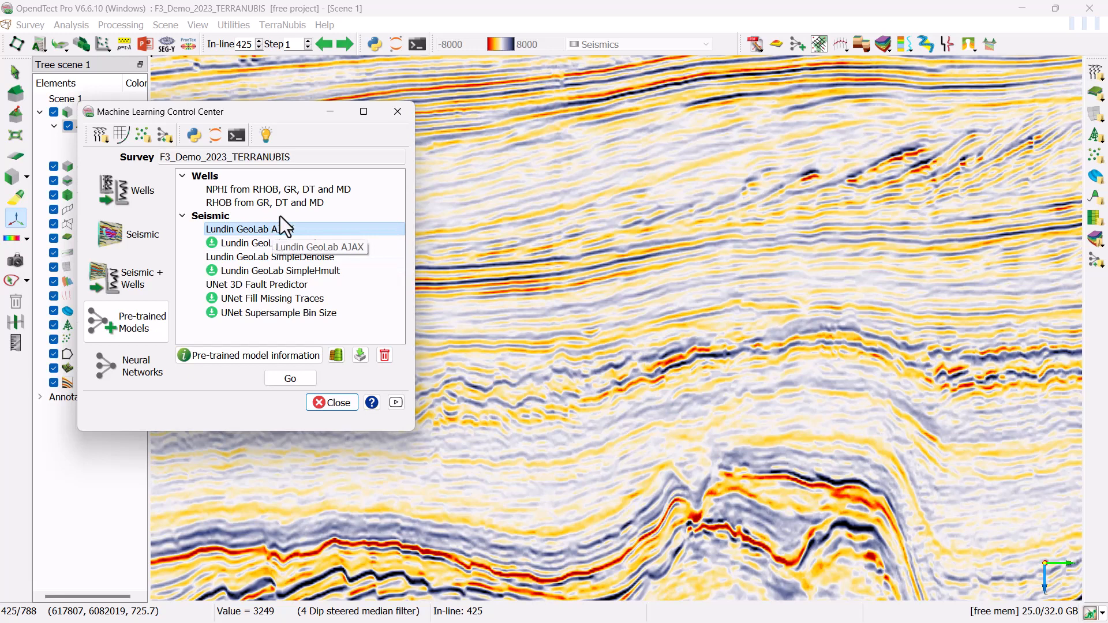
pyautogui.moveTo(269, 110); pyautogui.dragTo(199, 203)
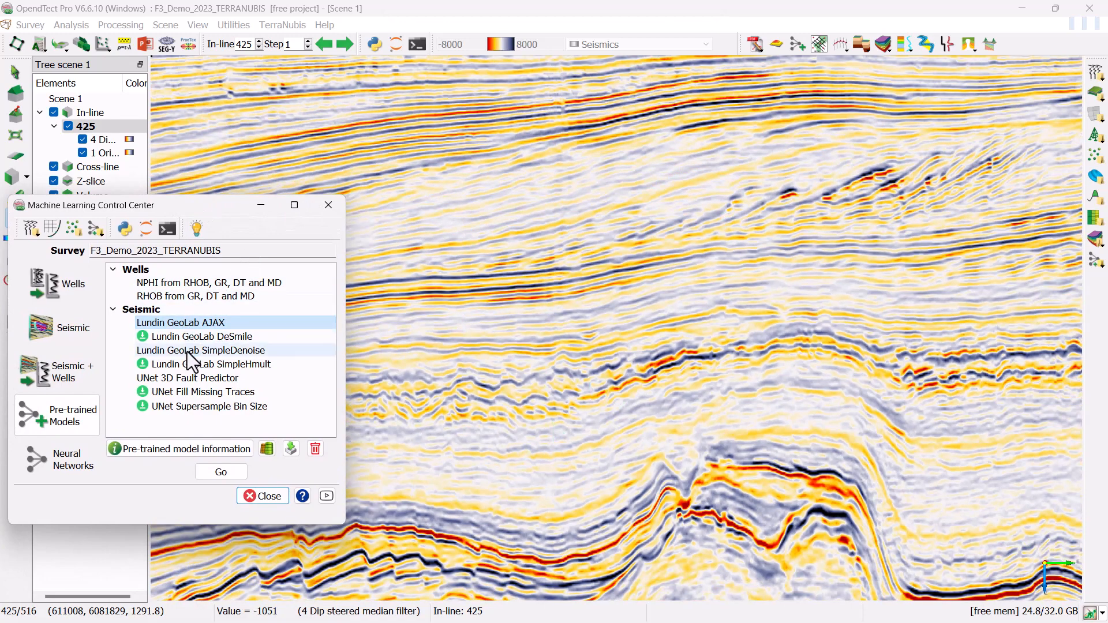
# Step: Select the Lundin GeoLab AJAX model and read its pre-trained model information
pyautogui.click(187, 351)
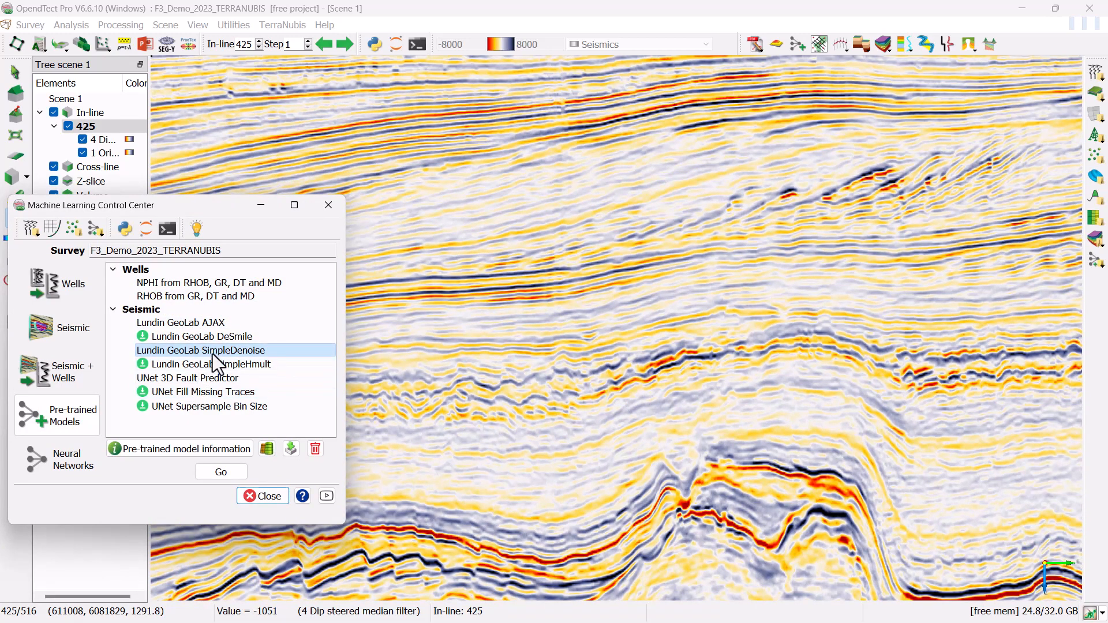
pyautogui.click(202, 323)
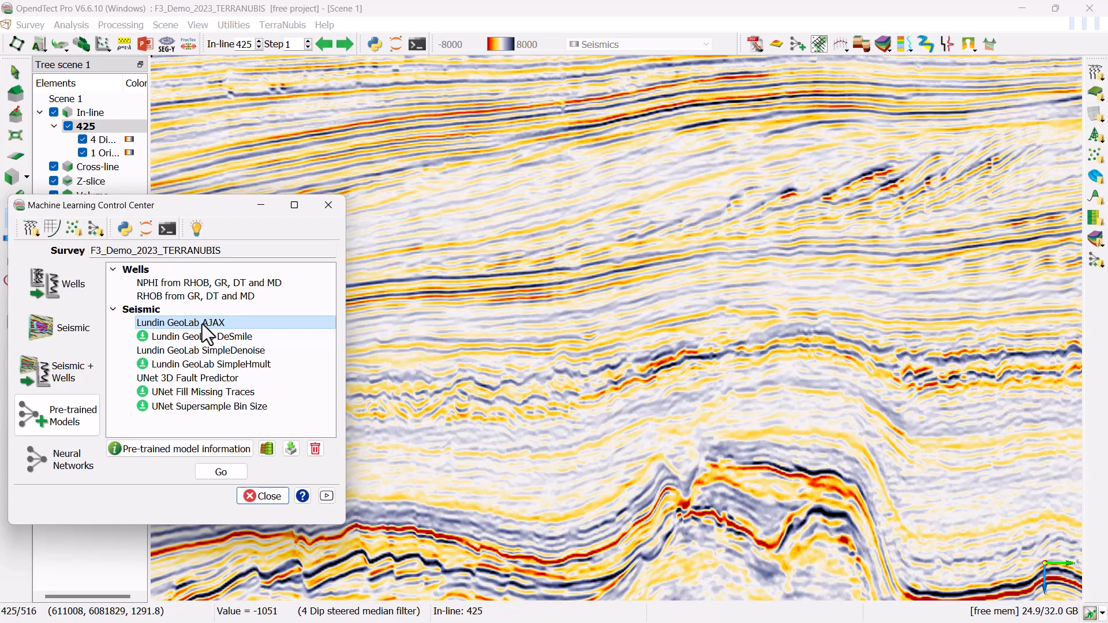
pyautogui.click(188, 449)
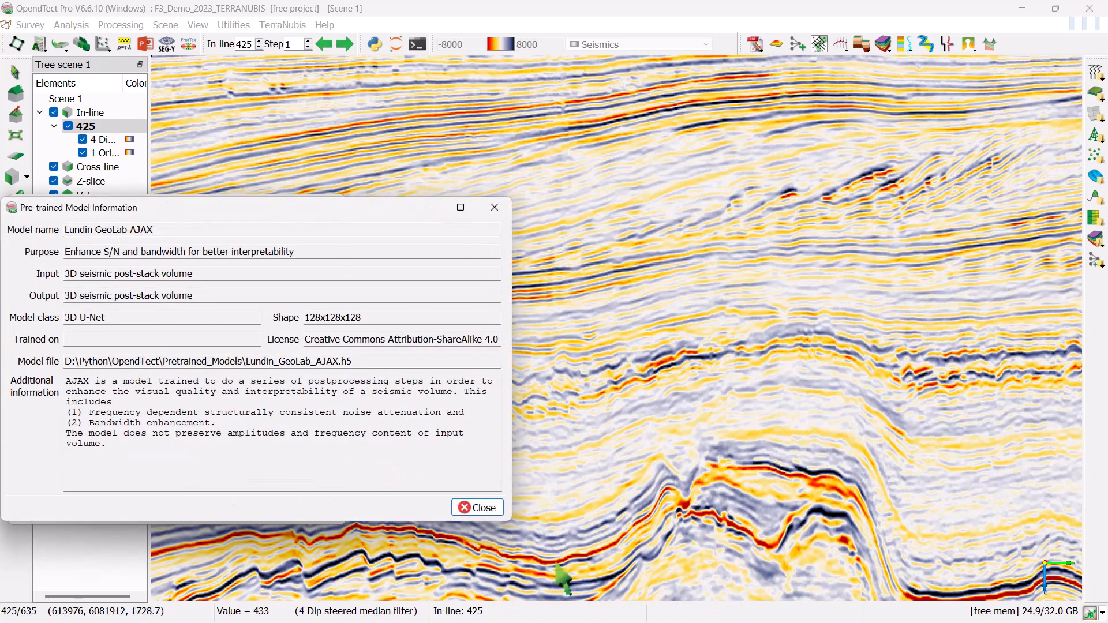
pyautogui.click(478, 508)
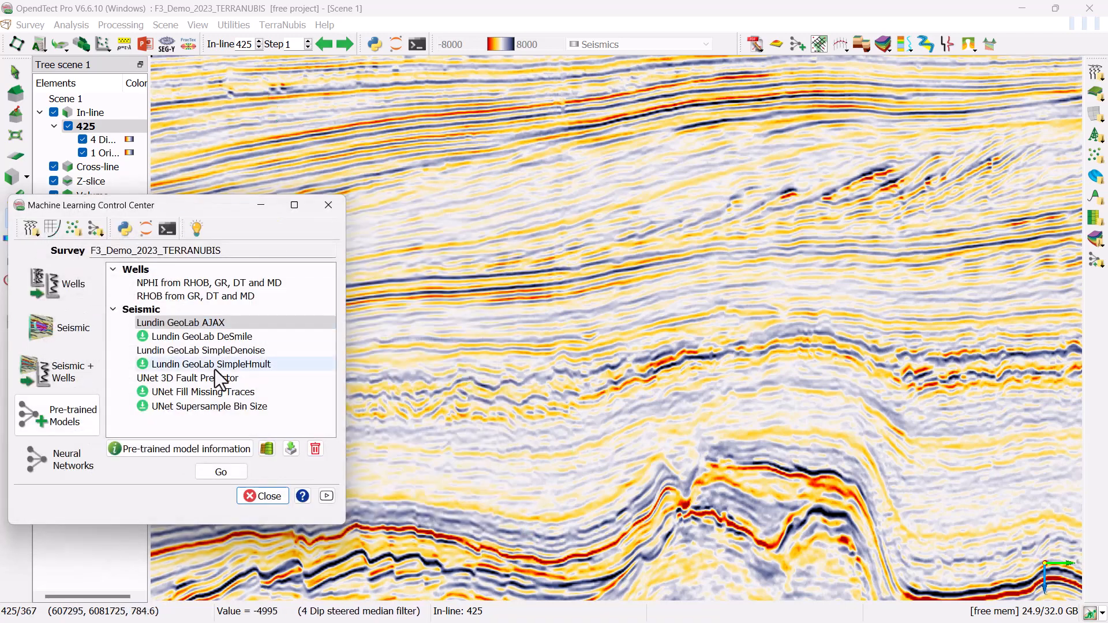
# Step: Open the application setup of the Lundin GeoLab AJAX model and set its input volume to 1 Original Seismics
pyautogui.click(219, 472)
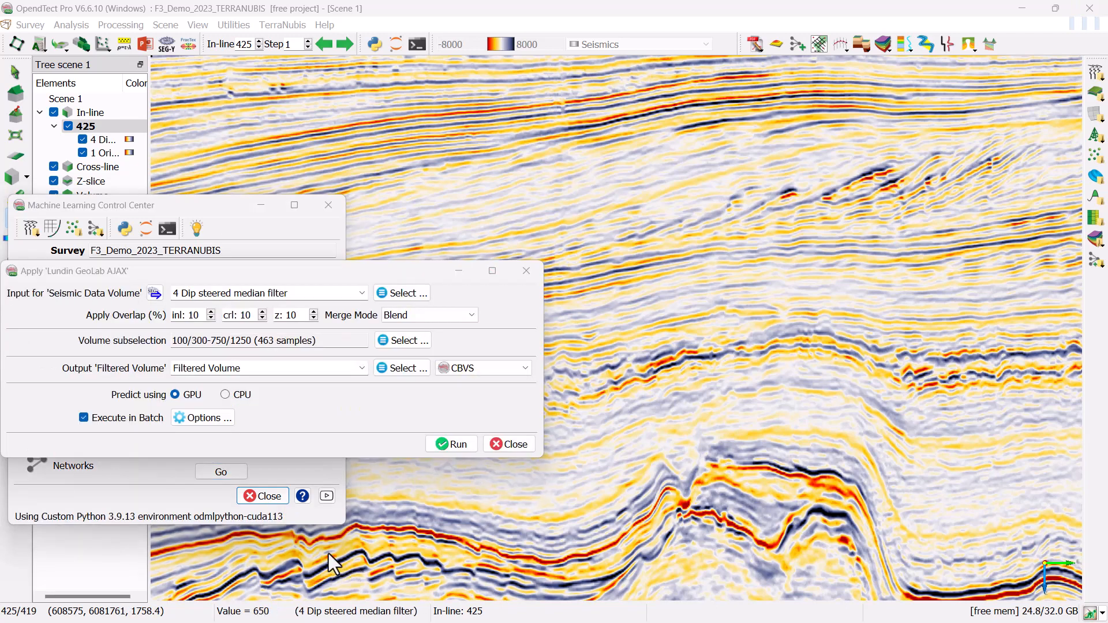
pyautogui.moveTo(240, 268); pyautogui.dragTo(286, 252)
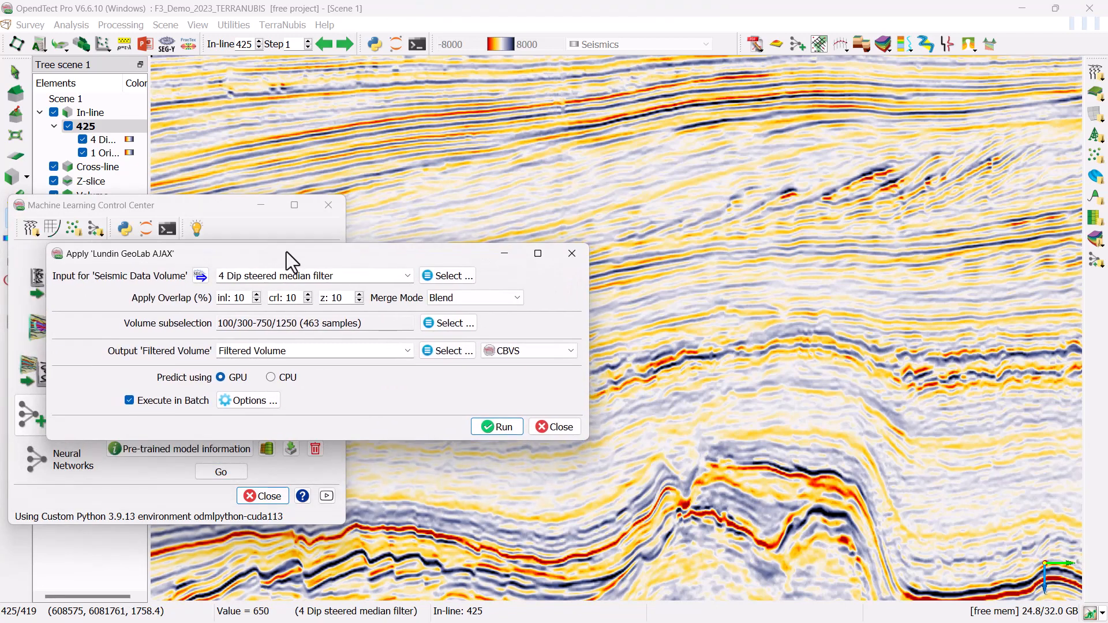
pyautogui.click(447, 276)
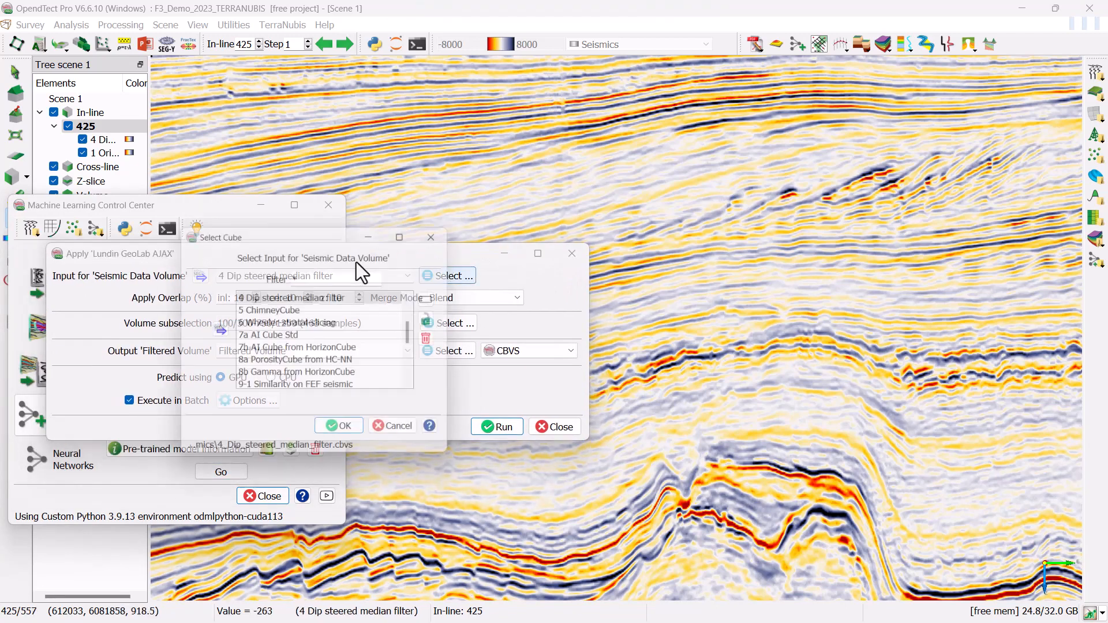
pyautogui.scroll(1, 293, 296)
pyautogui.click(291, 297)
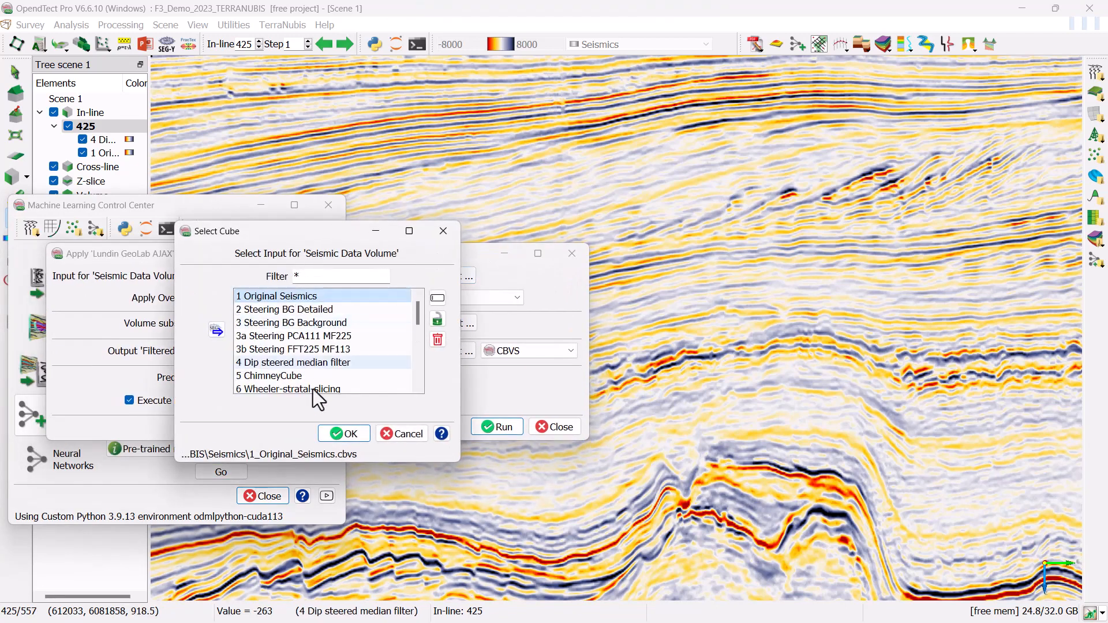
pyautogui.click(344, 432)
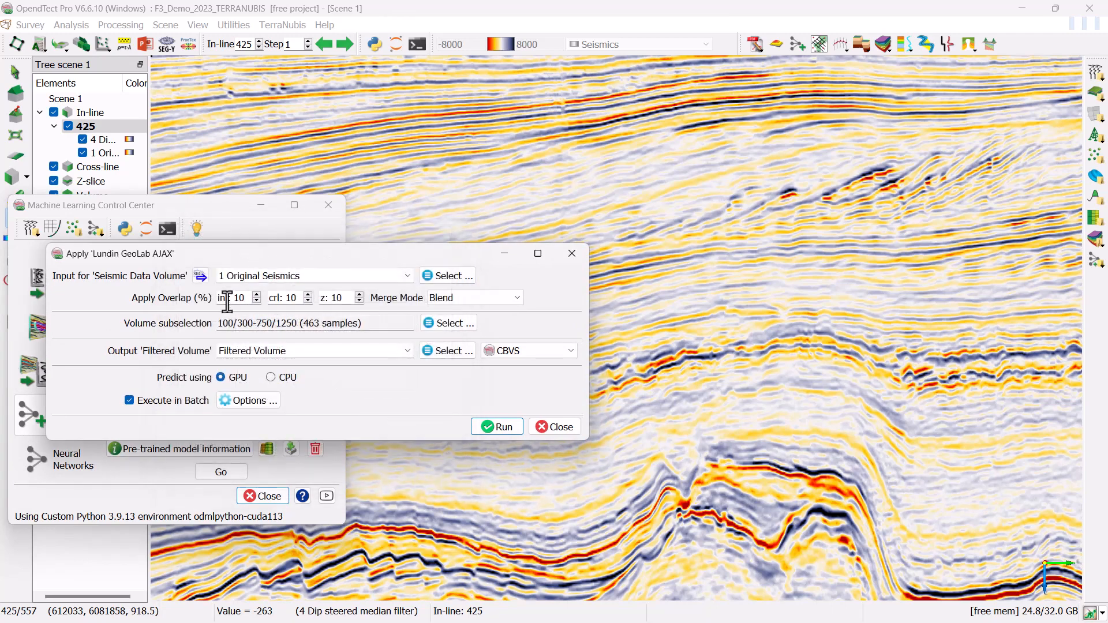
# Step: Limit the volume subselection to the in-line range 420 to 430
pyautogui.click(459, 324)
pyautogui.doubleClick(286, 338)
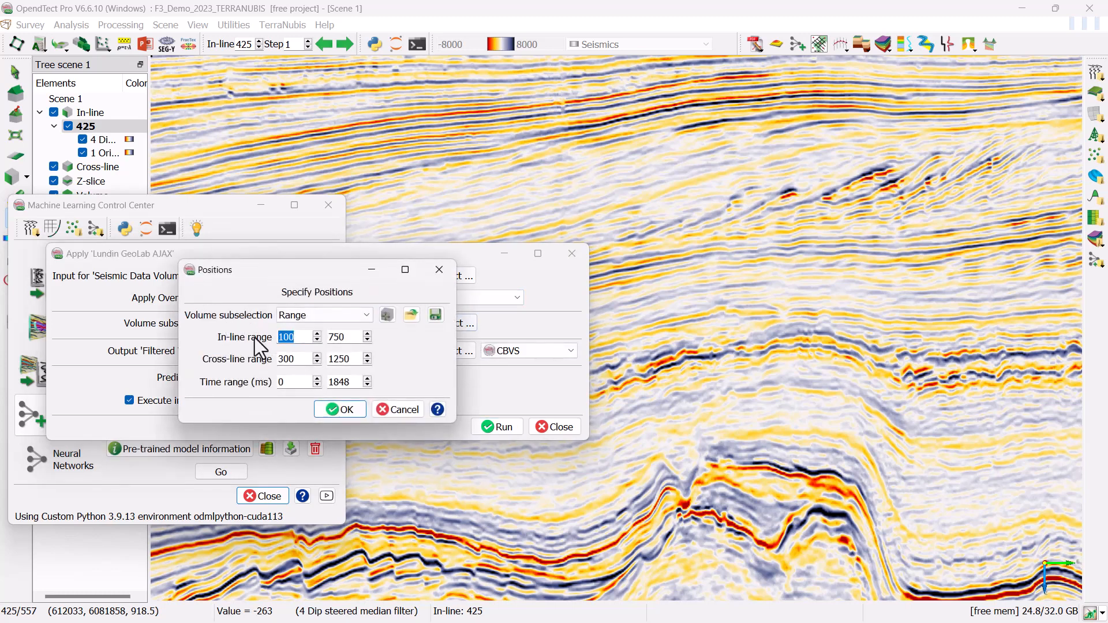
pyautogui.write('420')
pyautogui.doubleClick(341, 337)
pyautogui.write('430')
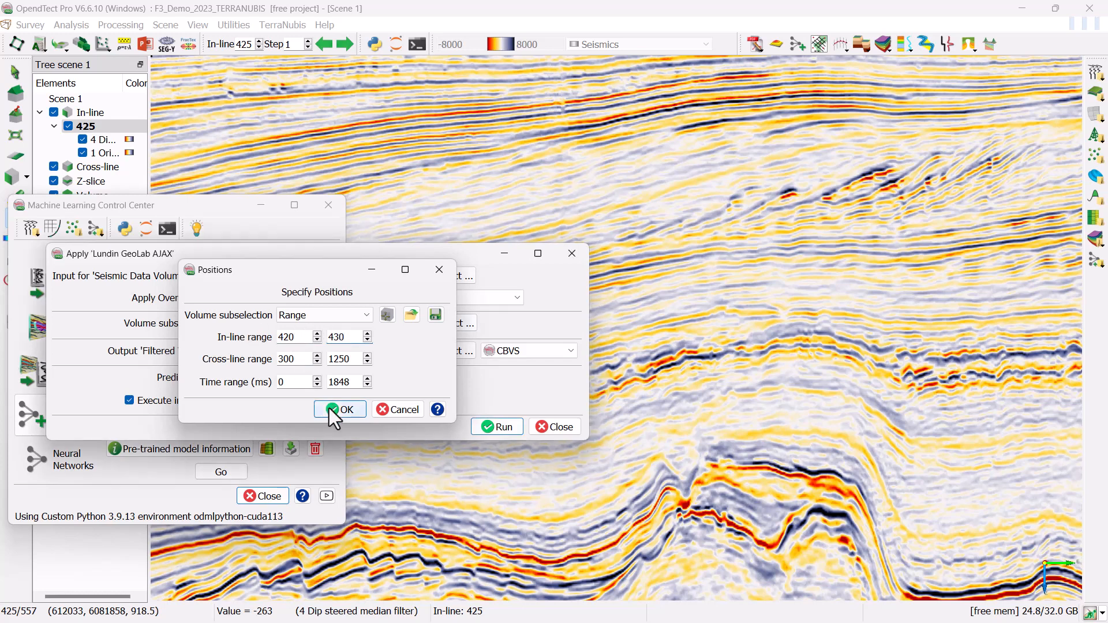
pyautogui.click(336, 410)
# Step: Run the AJAX model with output volume AJAX_v3, and clear its windows off the scene once processing finishes
pyautogui.tripleClick(254, 351)
pyautogui.write('AJAX_v2')
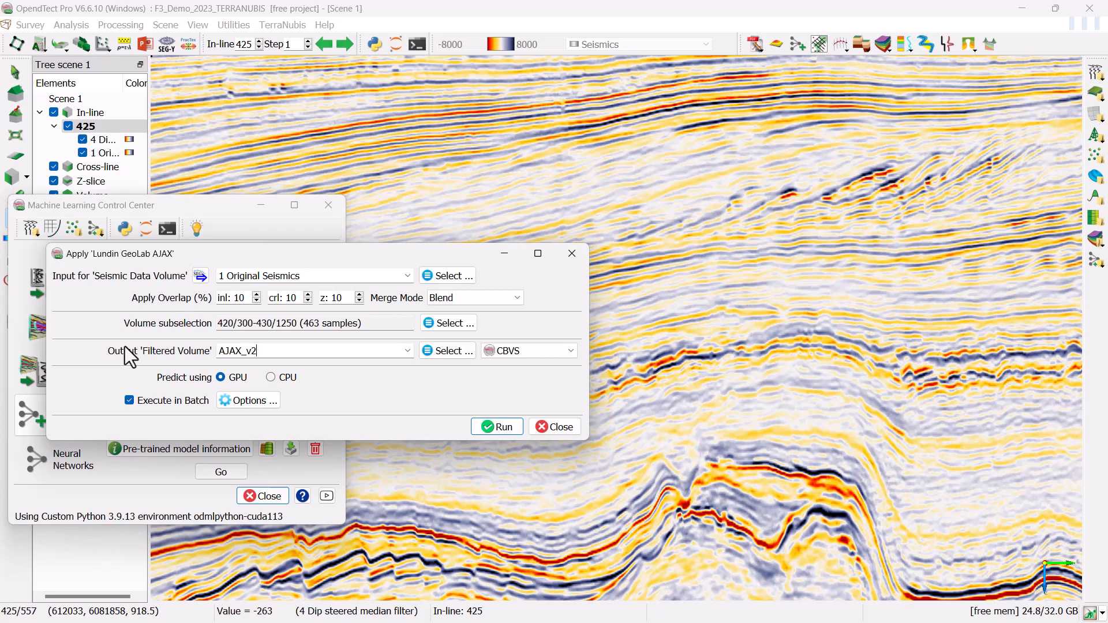
pyautogui.press('BackSpace')
pyautogui.write('3')
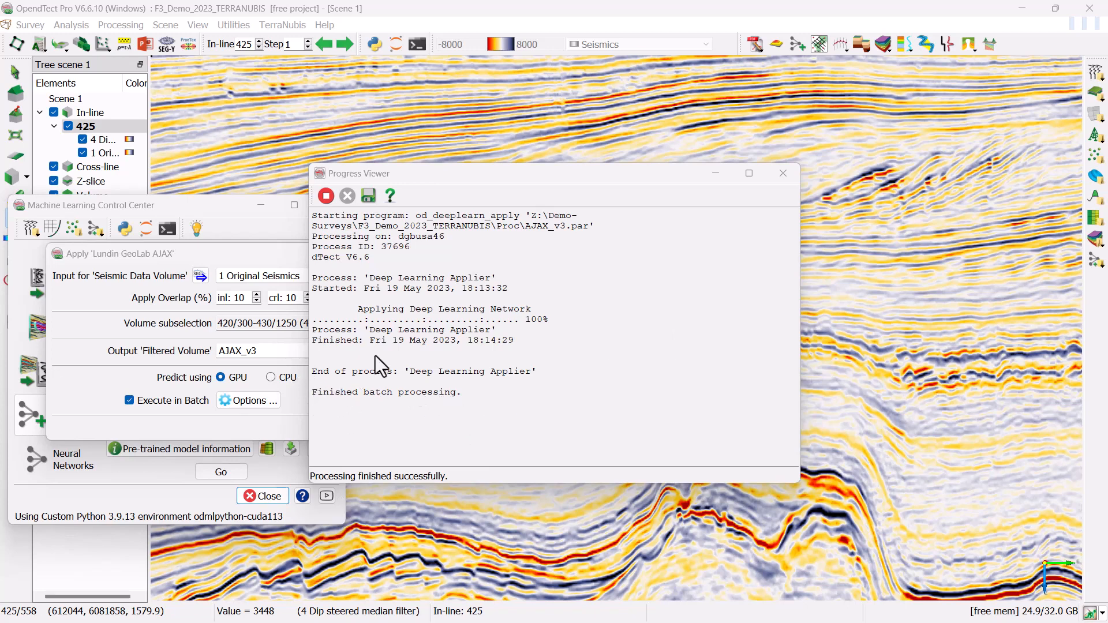
pyautogui.click(782, 174)
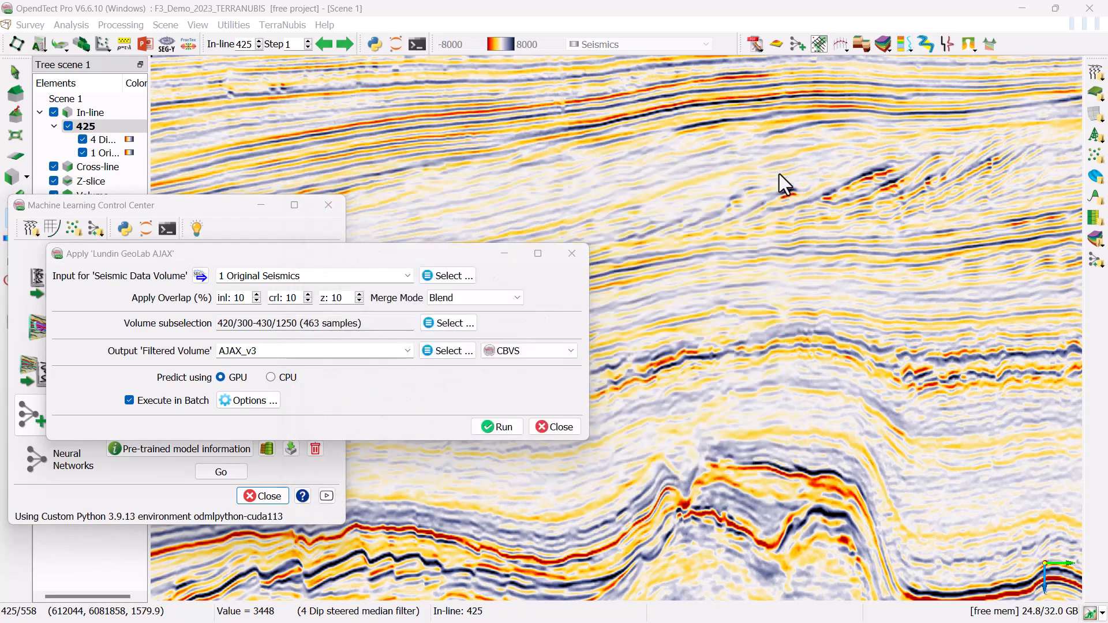
pyautogui.click(505, 254)
pyautogui.click(261, 205)
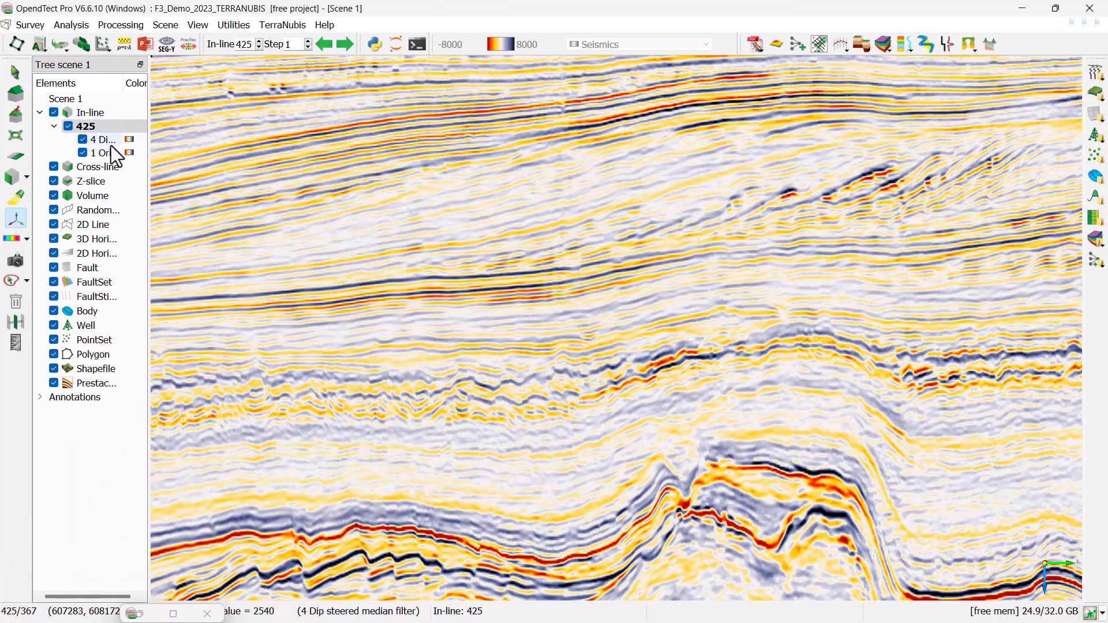
# Step: Add the stored volume AJAX_v3 as a new layer on in-line 425
pyautogui.rightClick(99, 126)
pyautogui.moveTo(157, 134)
pyautogui.click(292, 137)
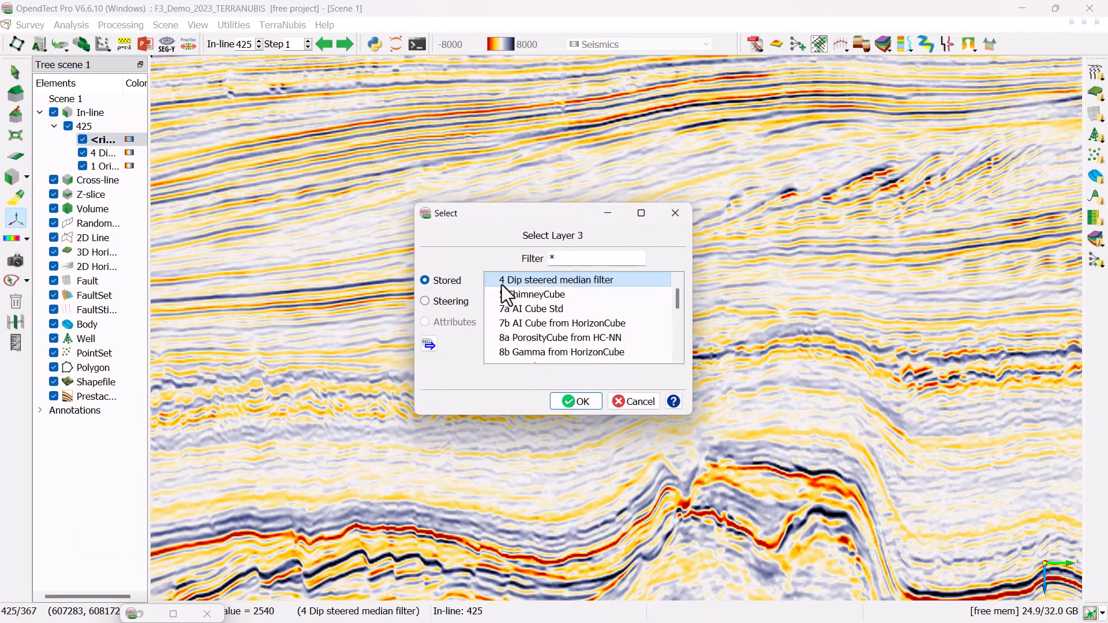
pyautogui.scroll(-5, 539, 309)
pyautogui.click(532, 308)
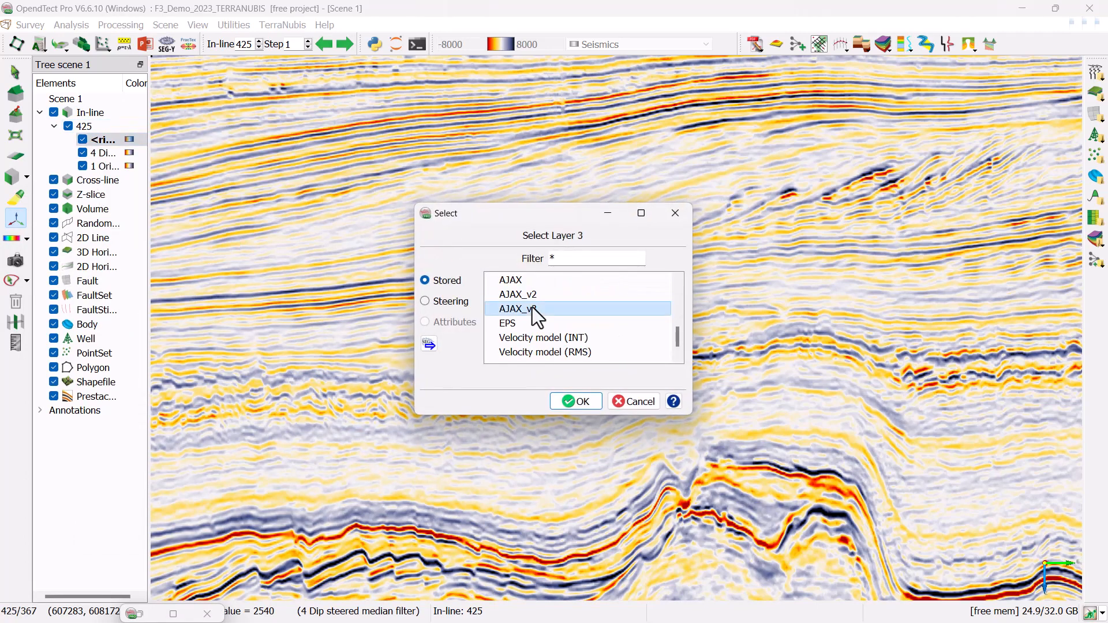
pyautogui.click(584, 402)
# Step: Examine the AJAX_v3 layer over the whole of in-line 425 and closer up around the dome and dipping reflectors
pyautogui.click(664, 336)
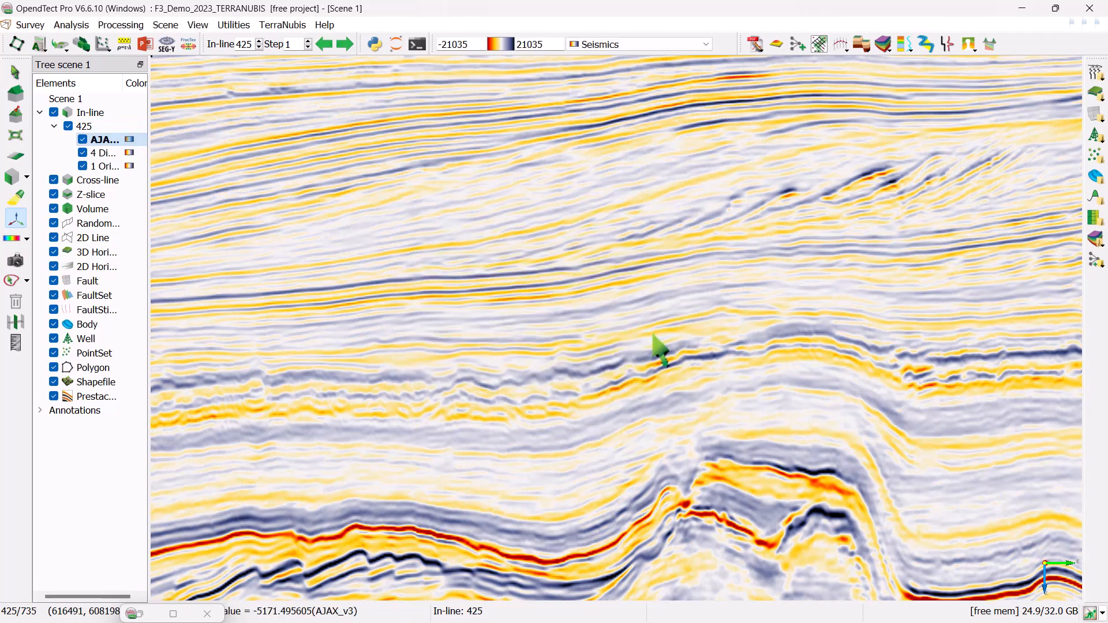
pyautogui.scroll(-3, 593, 338)
pyautogui.scroll(-1, 701, 339)
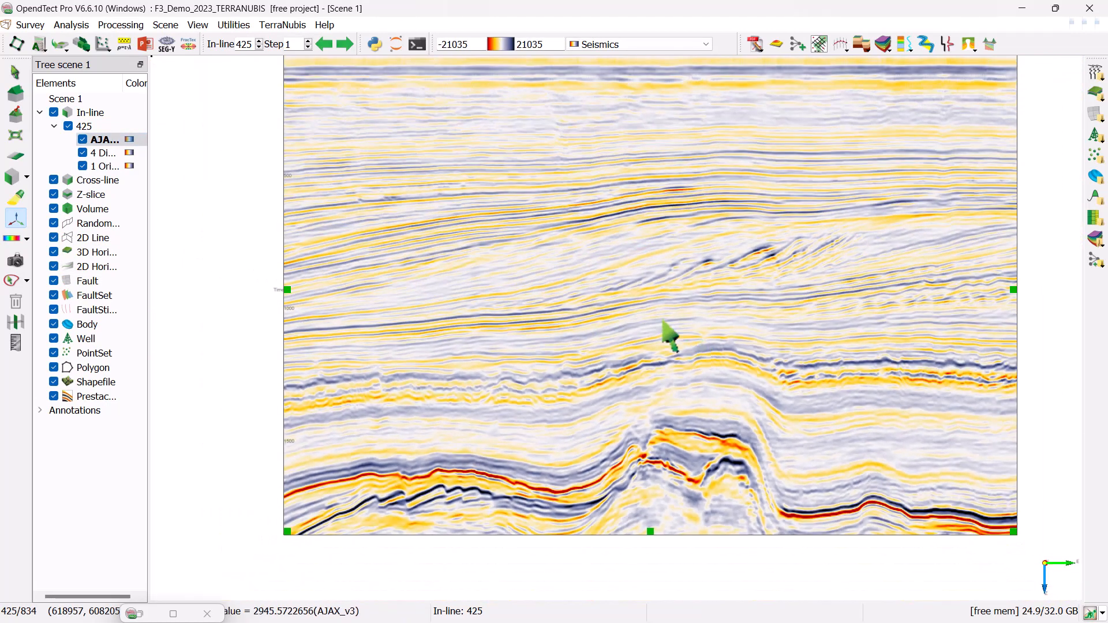
pyautogui.click(15, 72)
pyautogui.moveTo(723, 346); pyautogui.dragTo(696, 388, button='middle')
pyautogui.scroll(4, 700, 364)
pyautogui.moveTo(587, 364); pyautogui.dragTo(589, 398, button='middle')
pyautogui.moveTo(594, 334); pyautogui.dragTo(600, 254, button='middle')
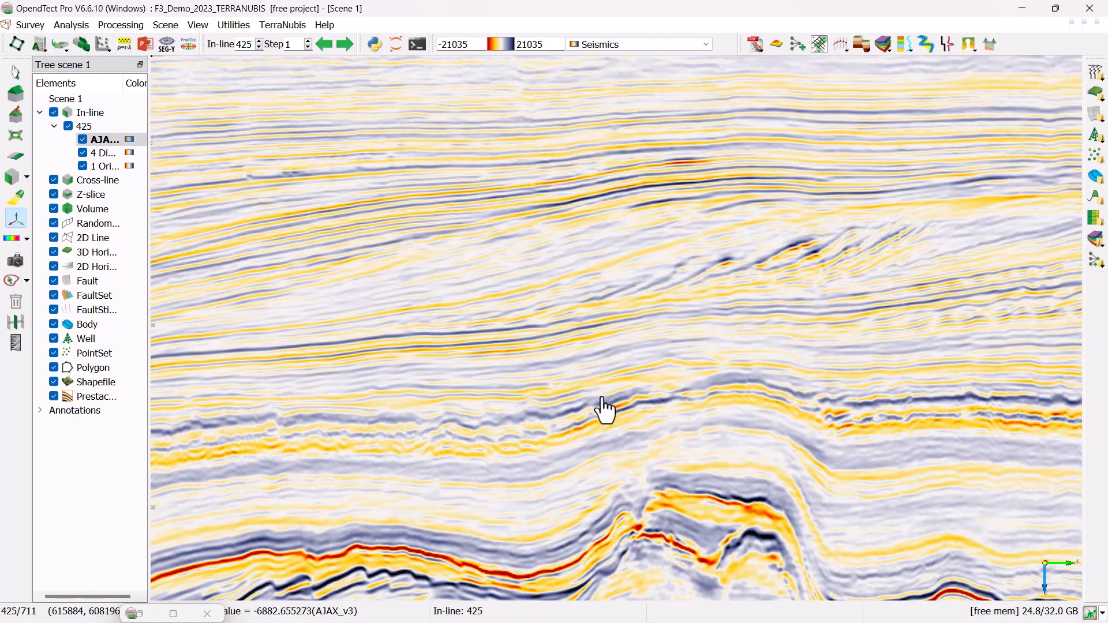
# Step: Close the AJAX setup and open the pre-trained Lundin GeoLab SimpleDenoise model with 1 Original Seismics as its input volume
pyautogui.click(140, 613)
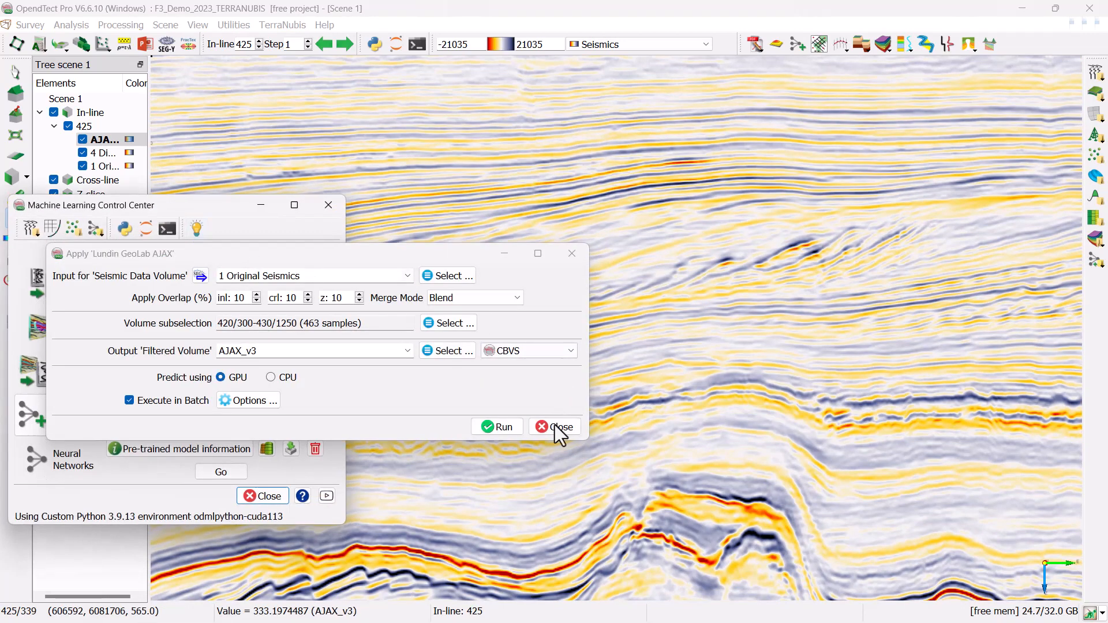
pyautogui.click(553, 427)
pyautogui.click(182, 352)
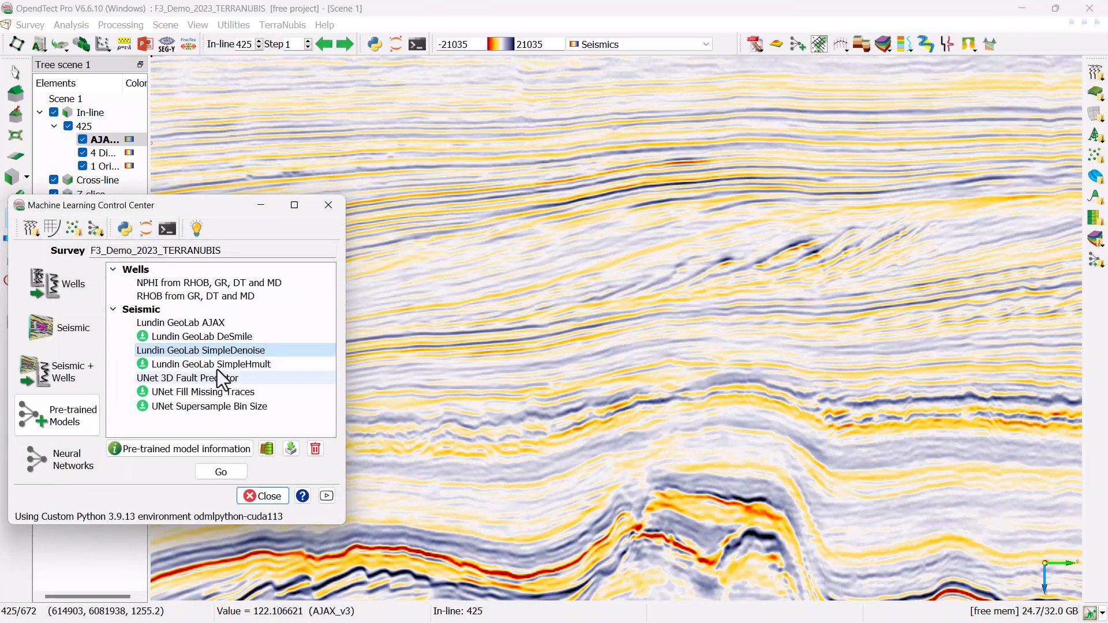
pyautogui.click(221, 472)
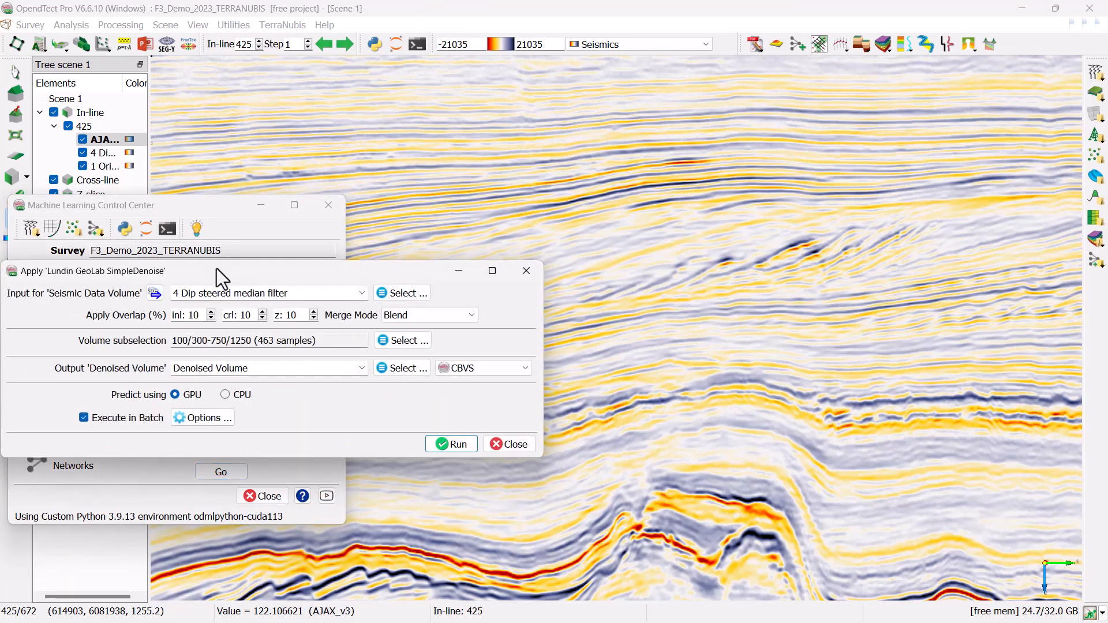
pyautogui.click(401, 293)
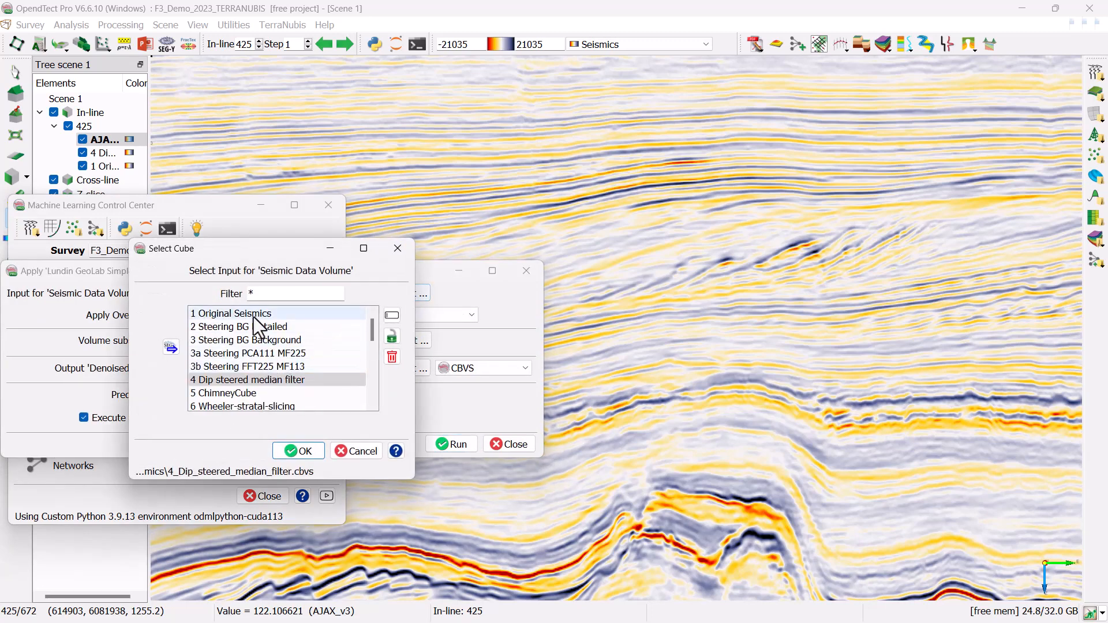
pyautogui.click(254, 317)
pyautogui.click(306, 452)
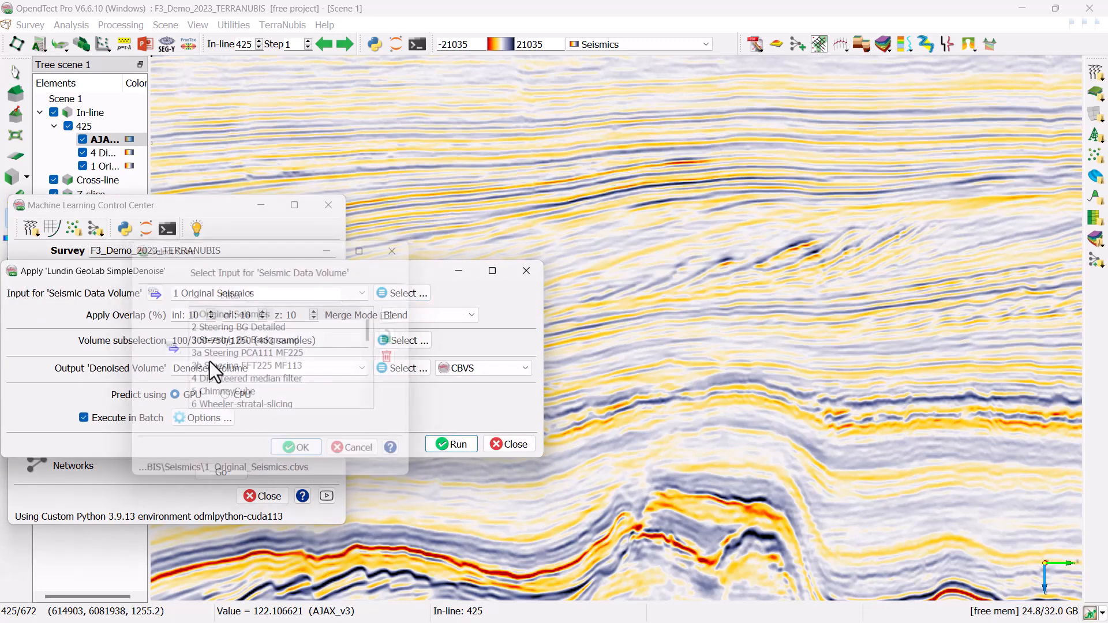
# Step: Limit the SimpleDenoise volume subselection to the in-line range 420 to 430
pyautogui.click(398, 340)
pyautogui.doubleClick(254, 354)
pyautogui.write('420')
pyautogui.doubleClick(299, 354)
pyautogui.write('430')
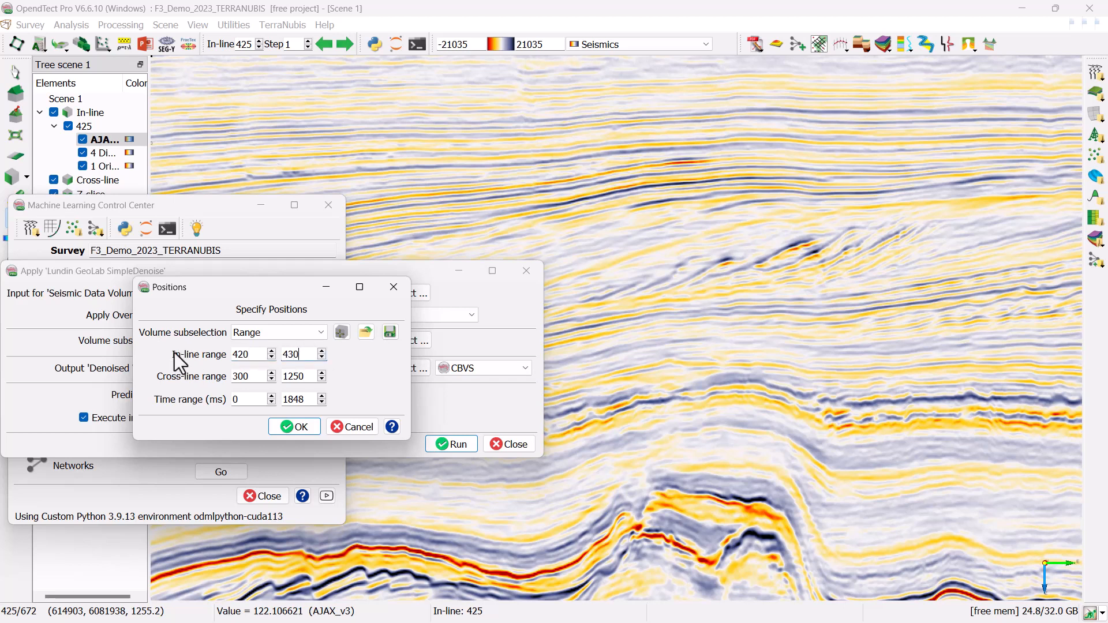
pyautogui.click(271, 428)
# Step: Run the model with output volume SimpleDenoise, and close the progress, model and machine learning windows once processing finishes
pyautogui.write('SimpleDenoise')
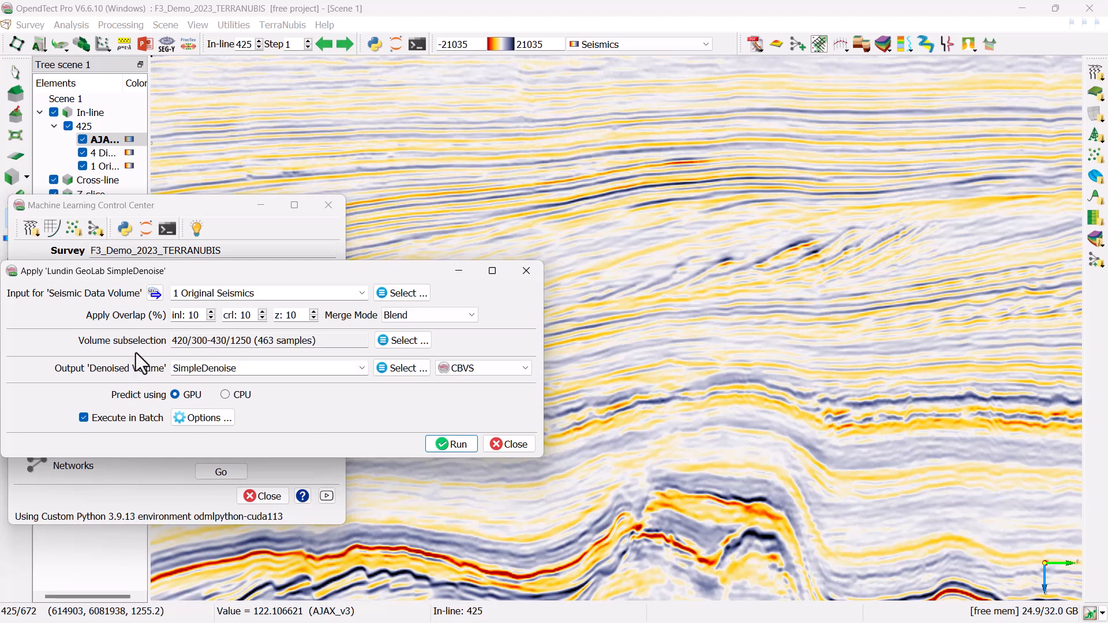
pyautogui.click(445, 442)
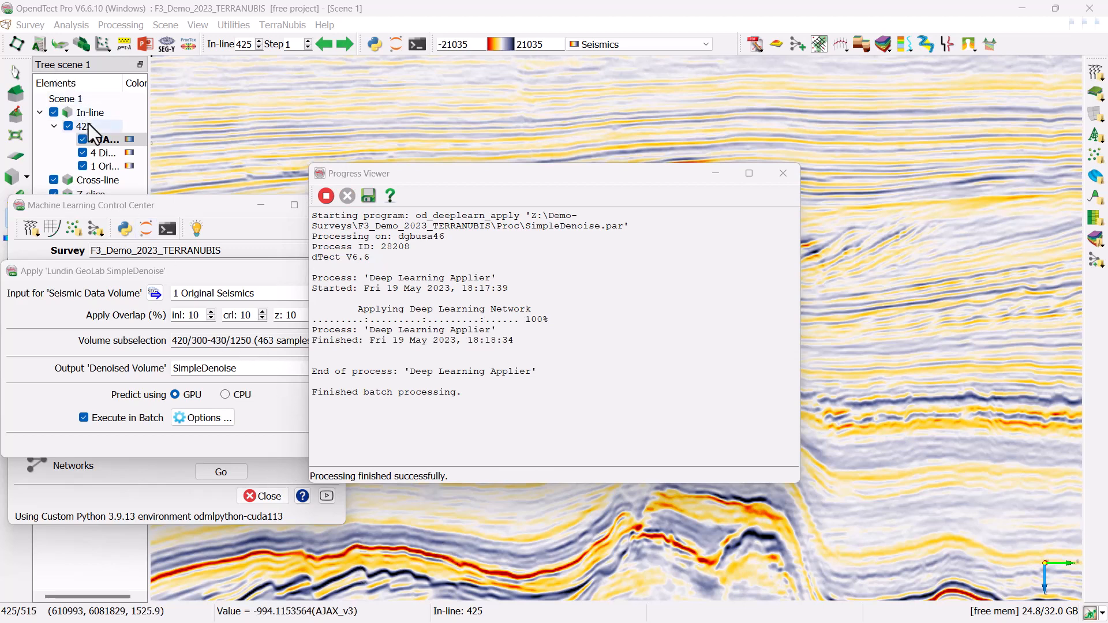
pyautogui.click(783, 174)
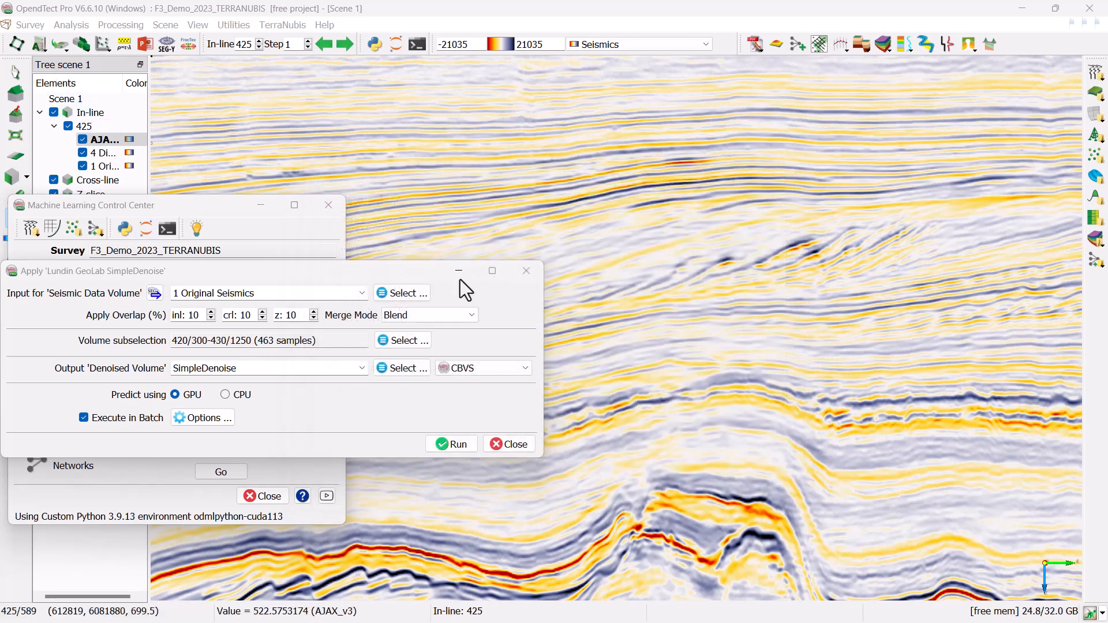
pyautogui.click(526, 271)
pyautogui.click(329, 205)
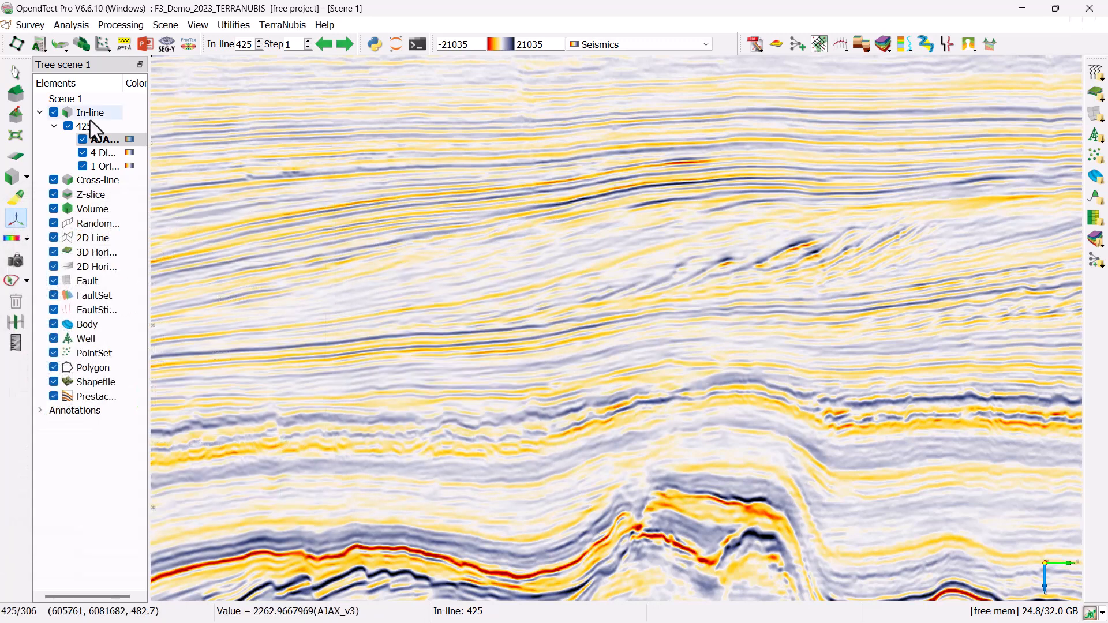
# Step: Add the stored volume SimpleDenoise as a new layer on in-line 425, accepting the default colour settings
pyautogui.rightClick(99, 132)
pyautogui.moveTo(142, 140)
pyautogui.click(306, 138)
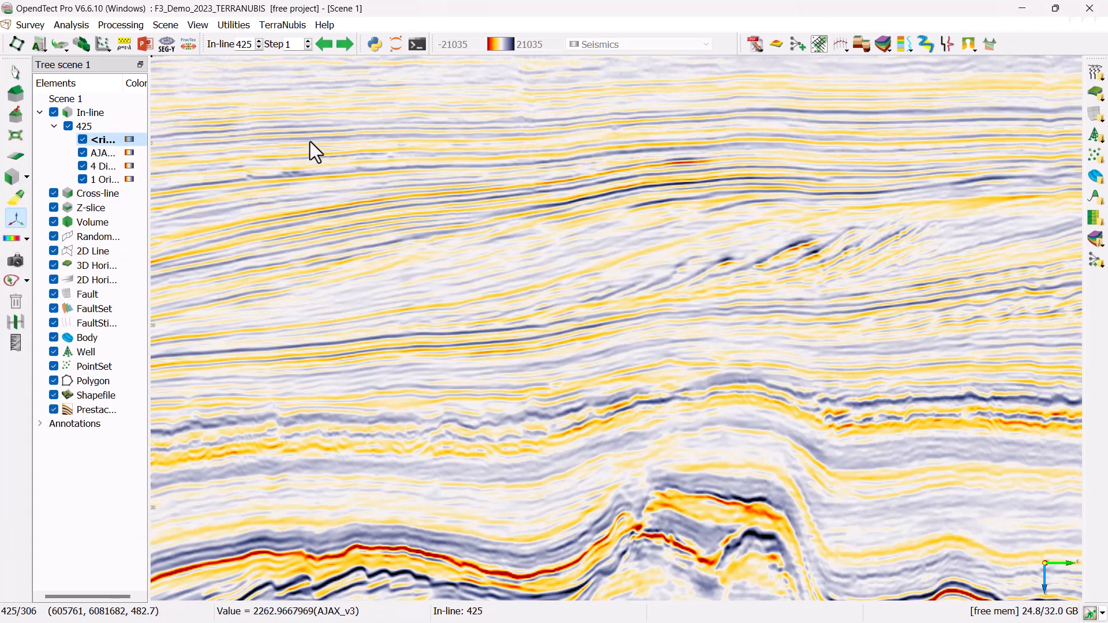
pyautogui.scroll(-6, 540, 330)
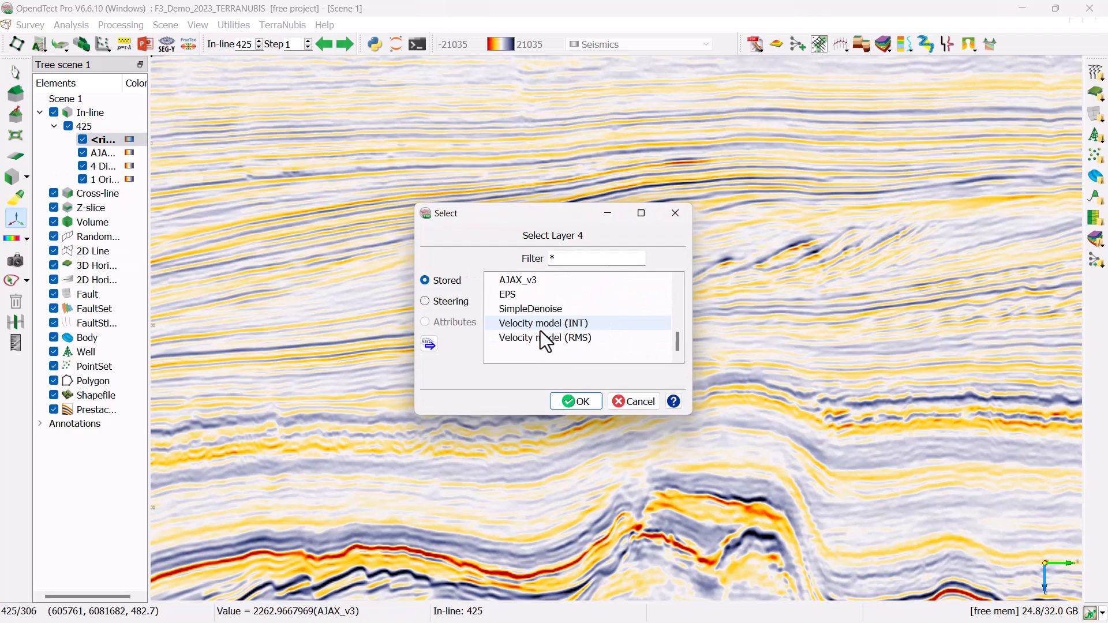
pyautogui.click(534, 308)
pyautogui.click(575, 402)
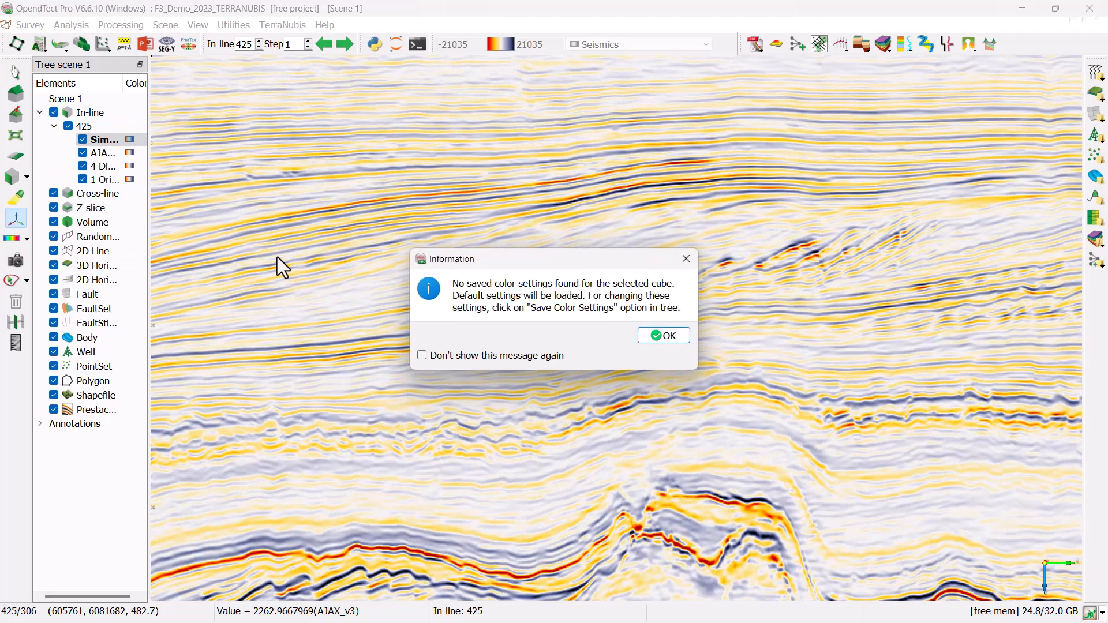
pyautogui.click(643, 336)
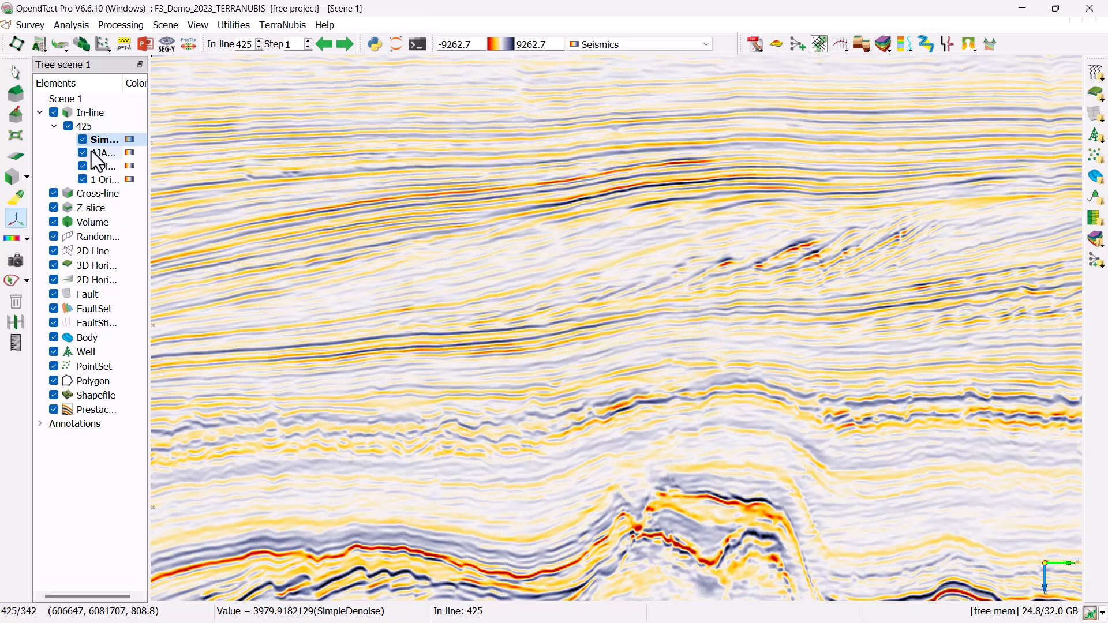
# Step: Compare SimpleDenoise with the AJAX_v3 and 4 Dip steered median filter layers on in-line 425 by toggling their visibility
pyautogui.scroll(-3, 499, 334)
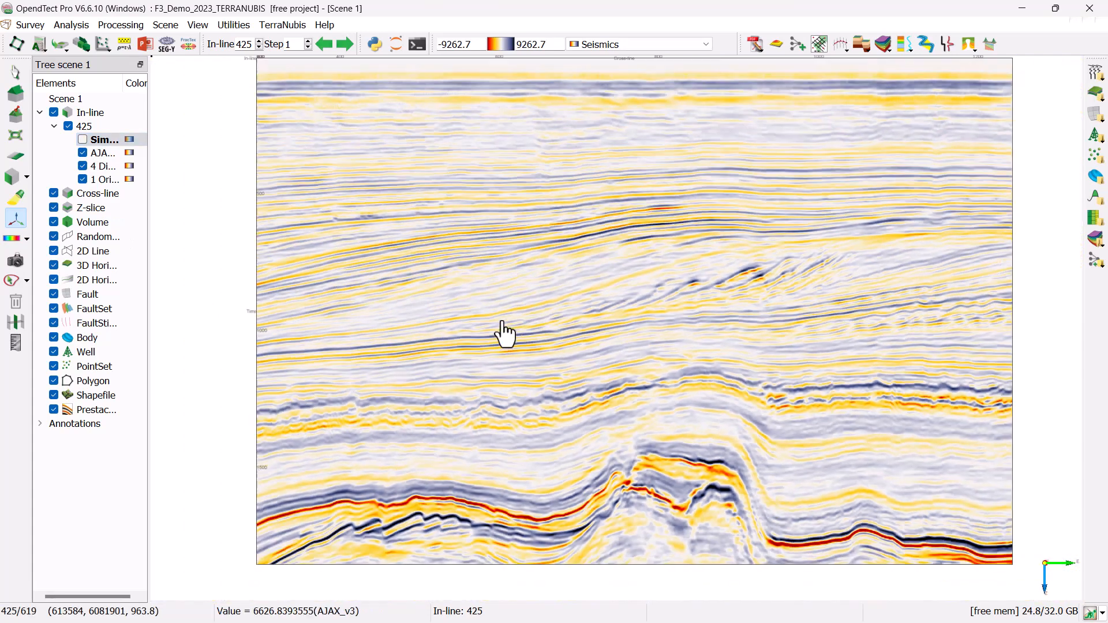
pyautogui.click(83, 139)
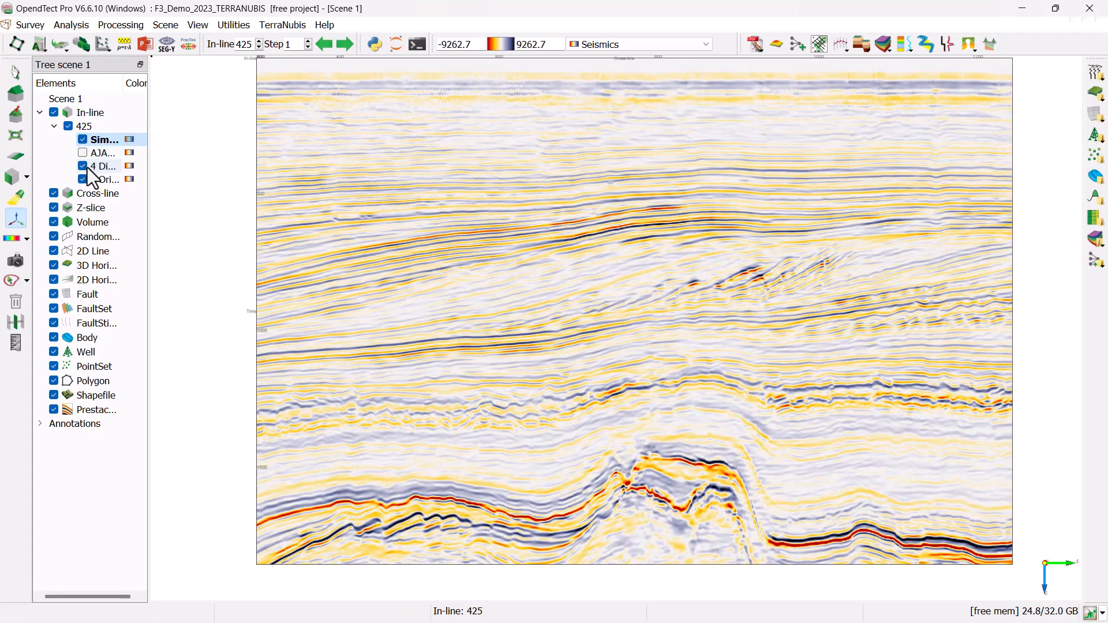
pyautogui.click(88, 167)
pyautogui.click(82, 139)
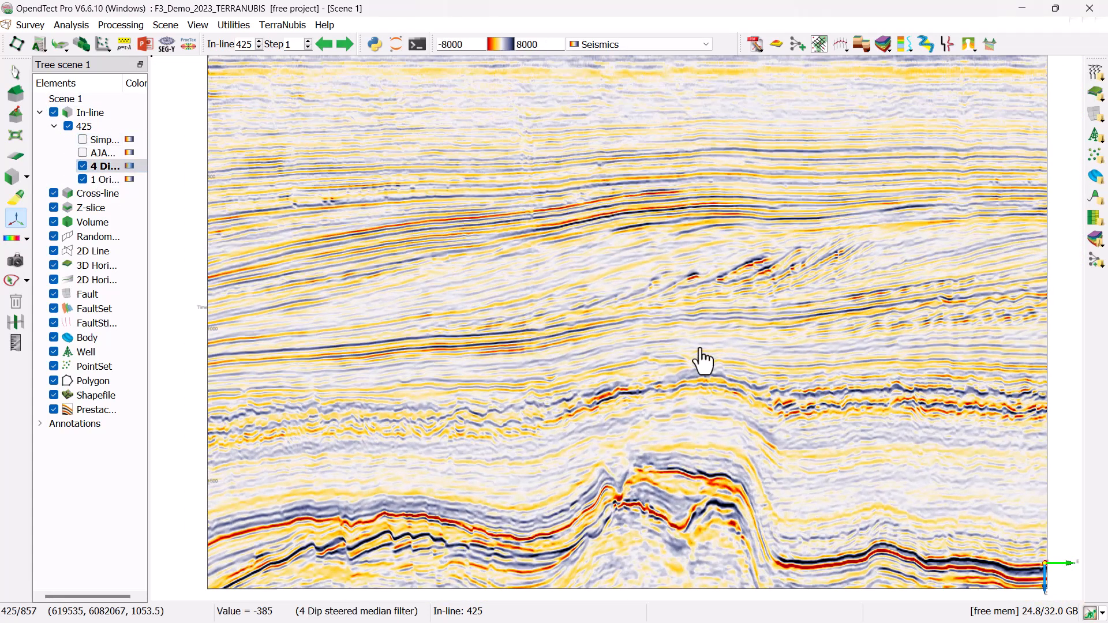
pyautogui.scroll(3, 698, 364)
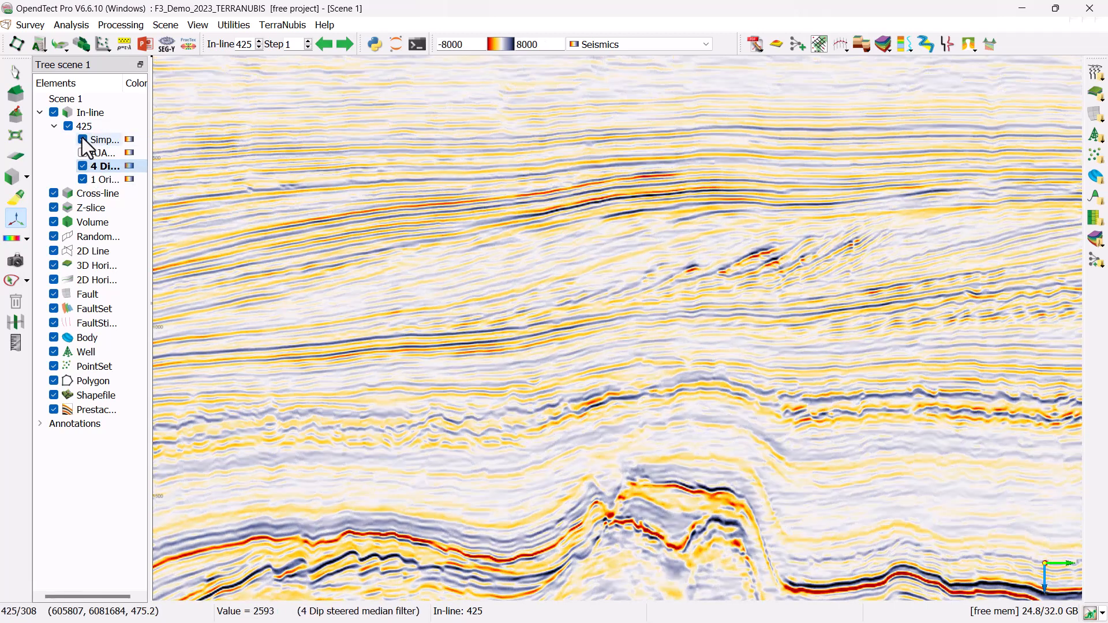
pyautogui.click(82, 166)
pyautogui.click(83, 140)
# Step: Inspect the SimpleDenoise result around the dome and dipping reflectors, and show AJAX_v3 in its place for comparison
pyautogui.scroll(-2, 615, 370)
pyautogui.scroll(2, 517, 352)
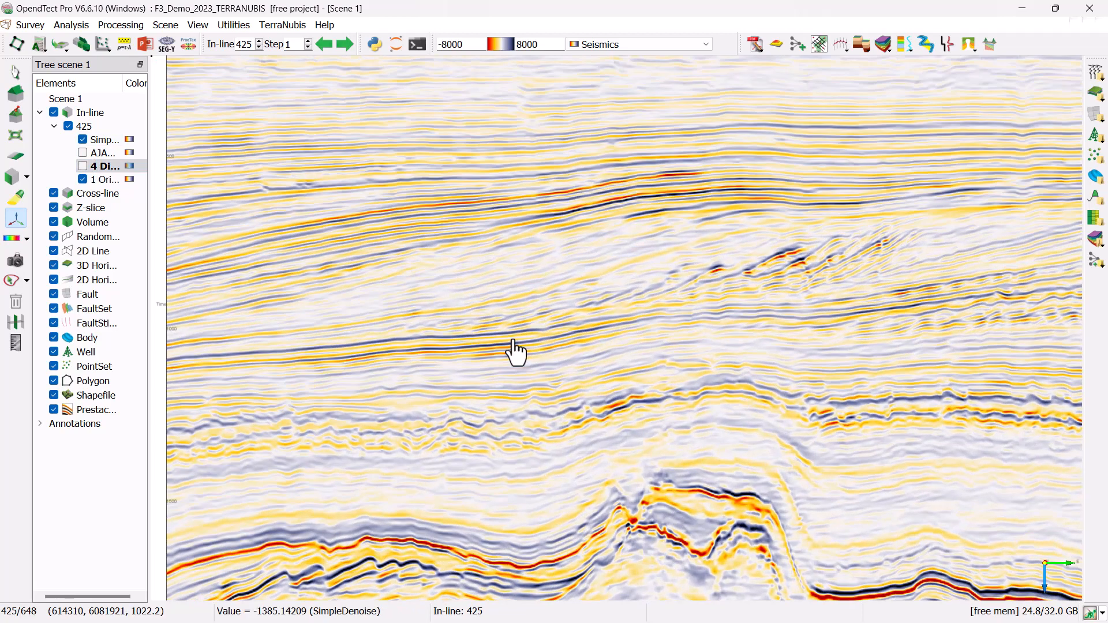
pyautogui.click(84, 145)
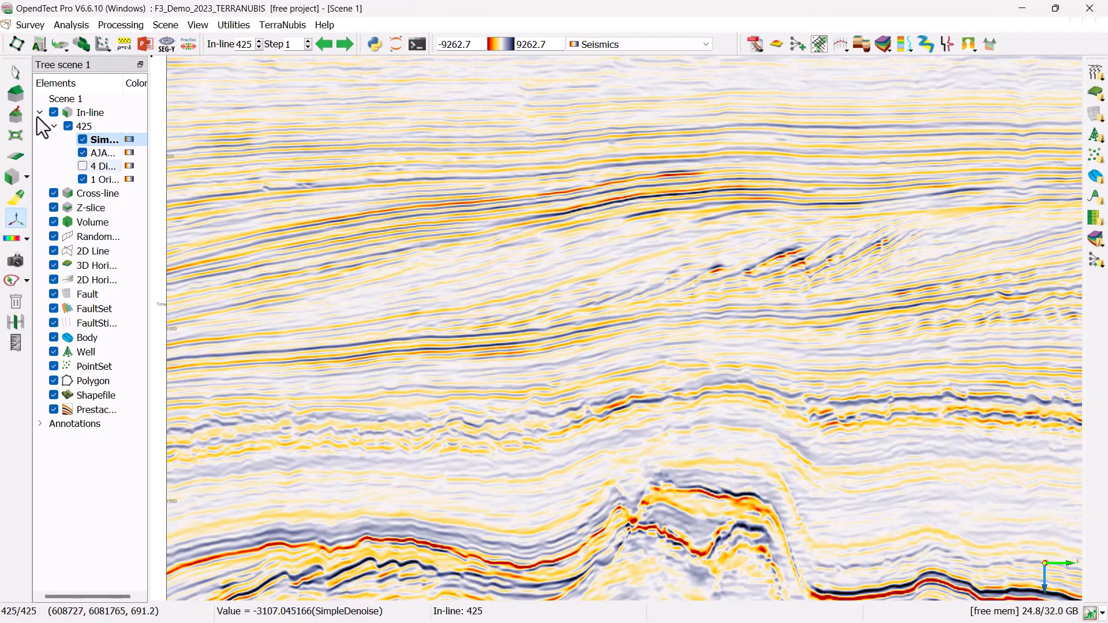
pyautogui.click(83, 139)
pyautogui.click(93, 151)
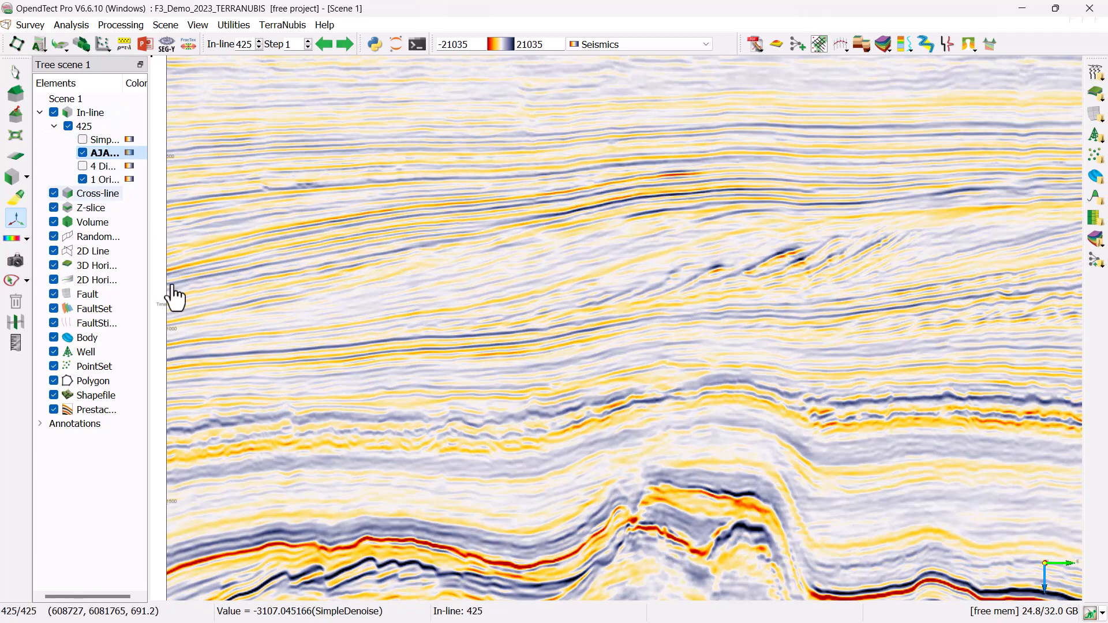